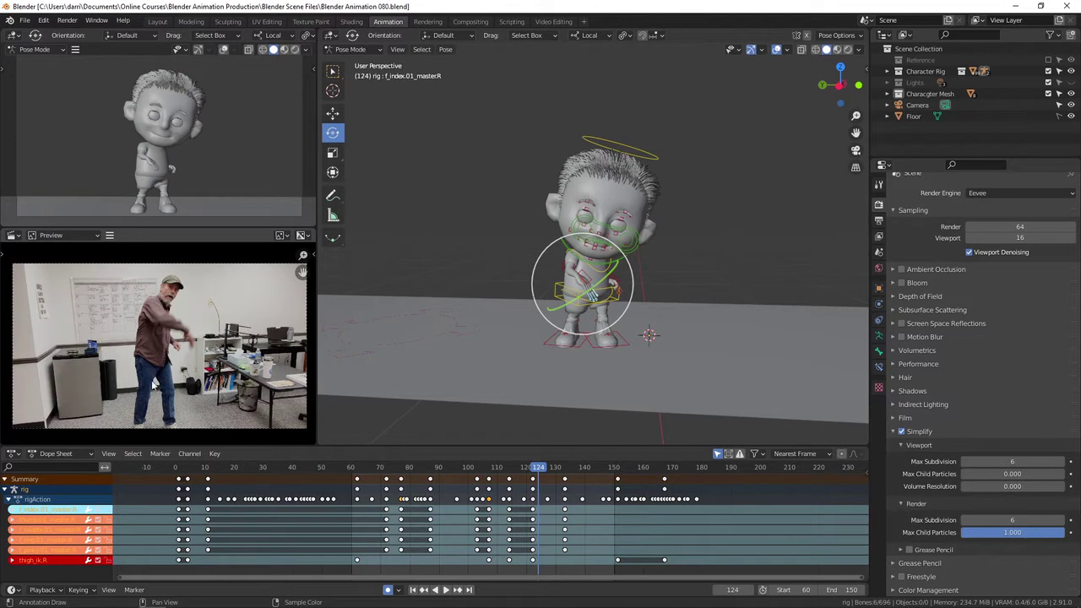
Step: Change the area showing the reference video into a 3D viewport
click(14, 236)
click(46, 269)
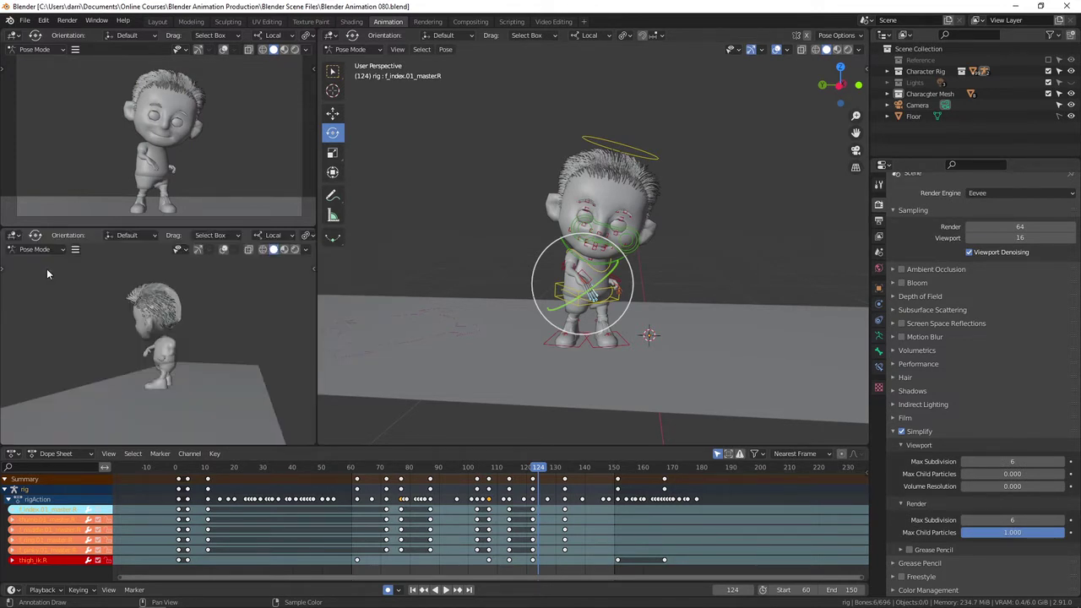
Step: Switch the character rig from Pose Mode to Object Mode and deselect everything
scroll(544, 349, down, 3)
middle_drag(676, 335, 615, 363)
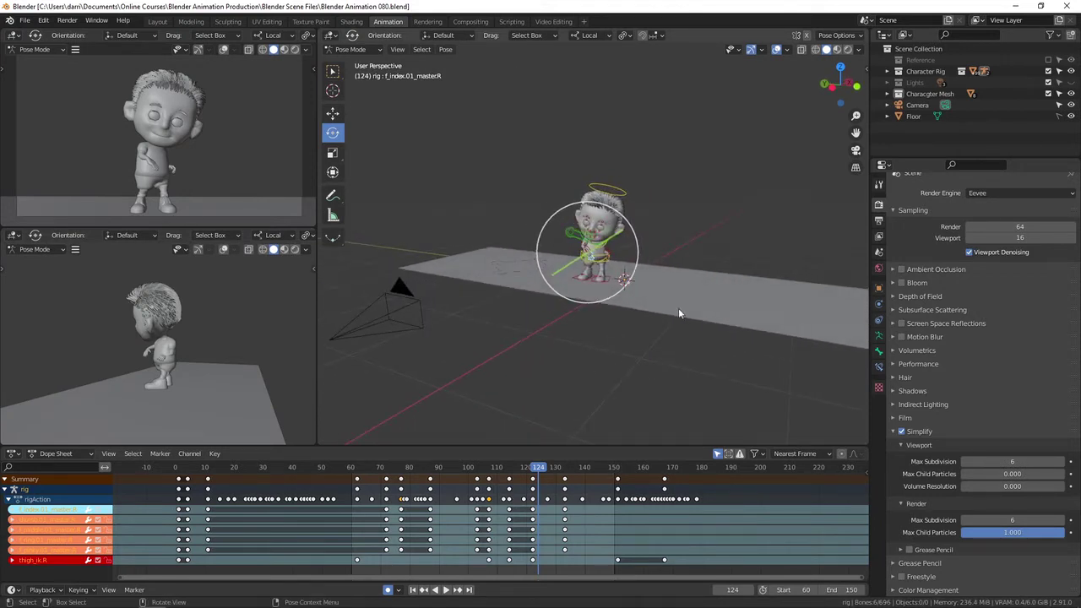
click(350, 49)
click(356, 63)
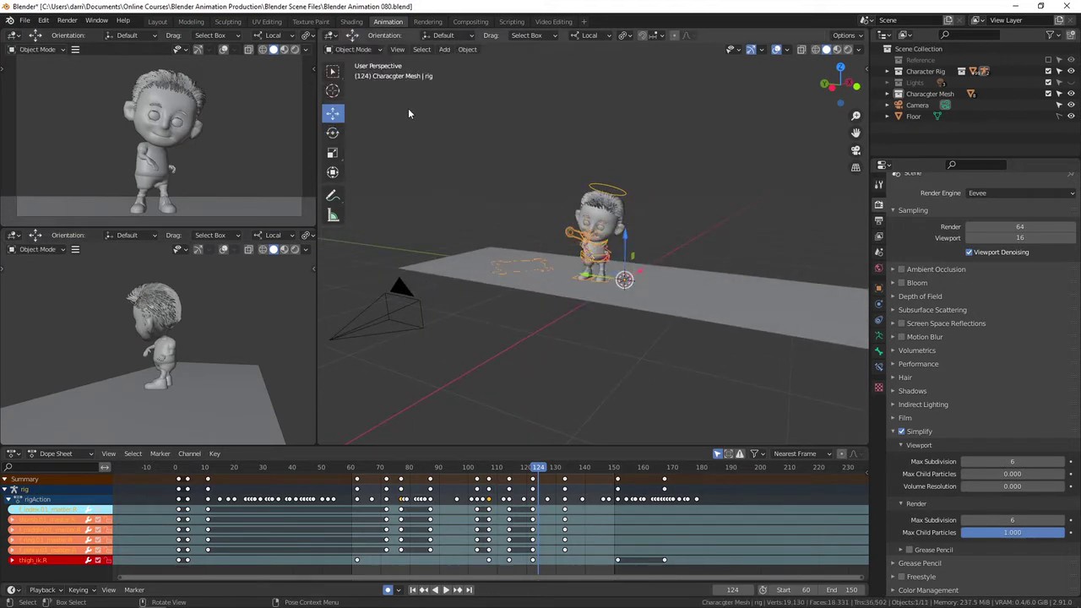
click(578, 329)
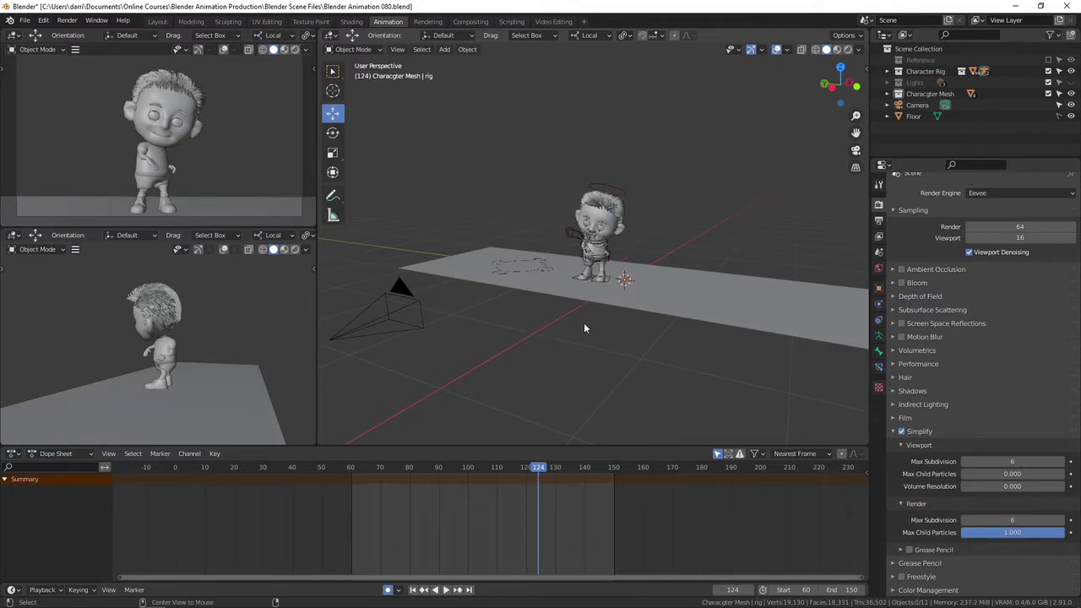
Step: Add a camera to the Scene Collection and raise it above the character's head height
click(919, 49)
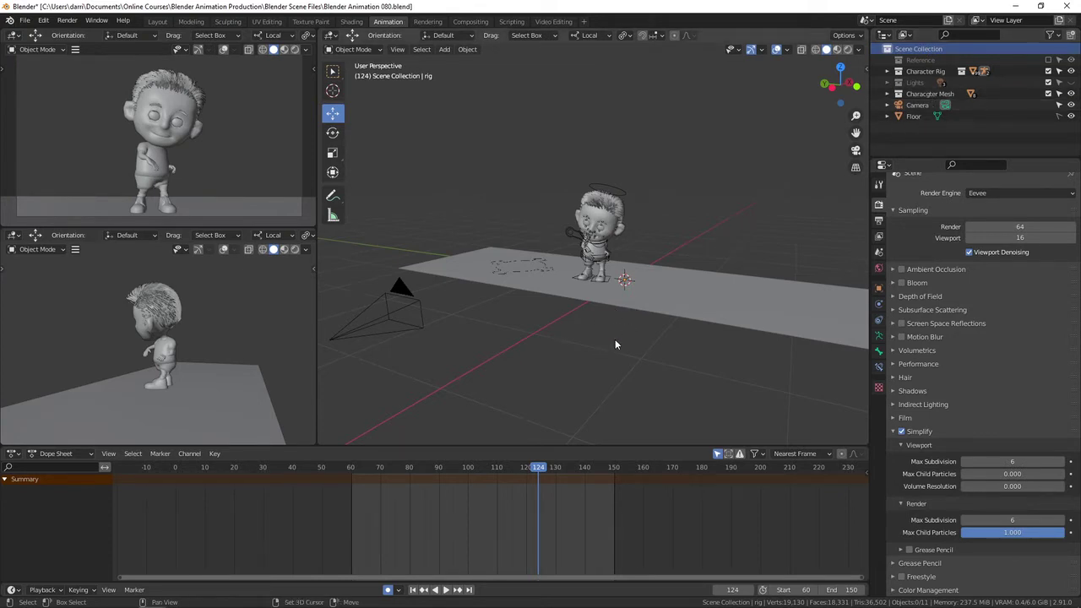
key(shift+a)
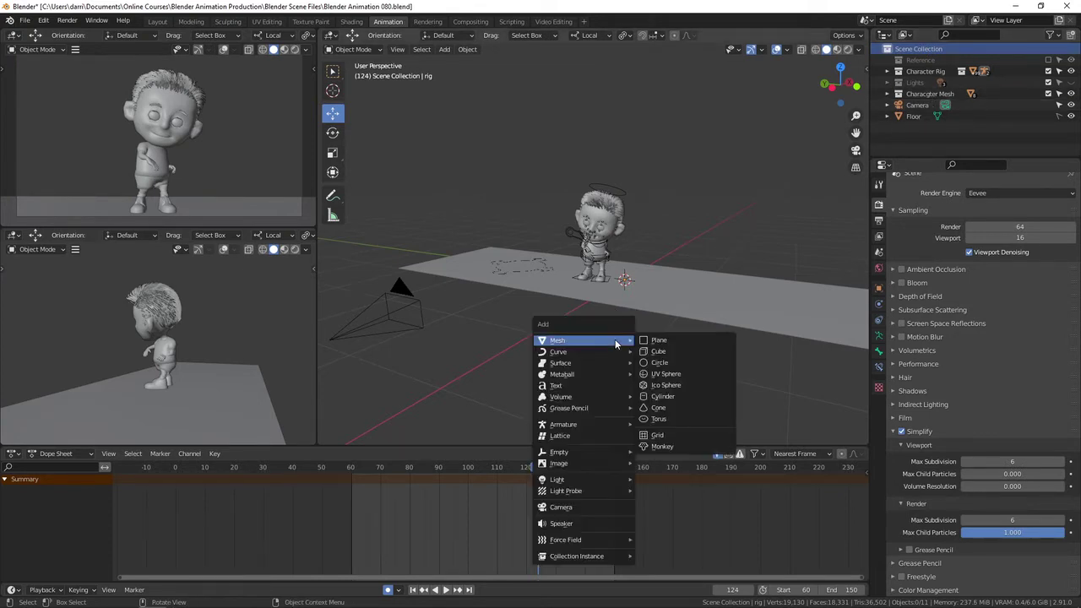
click(579, 509)
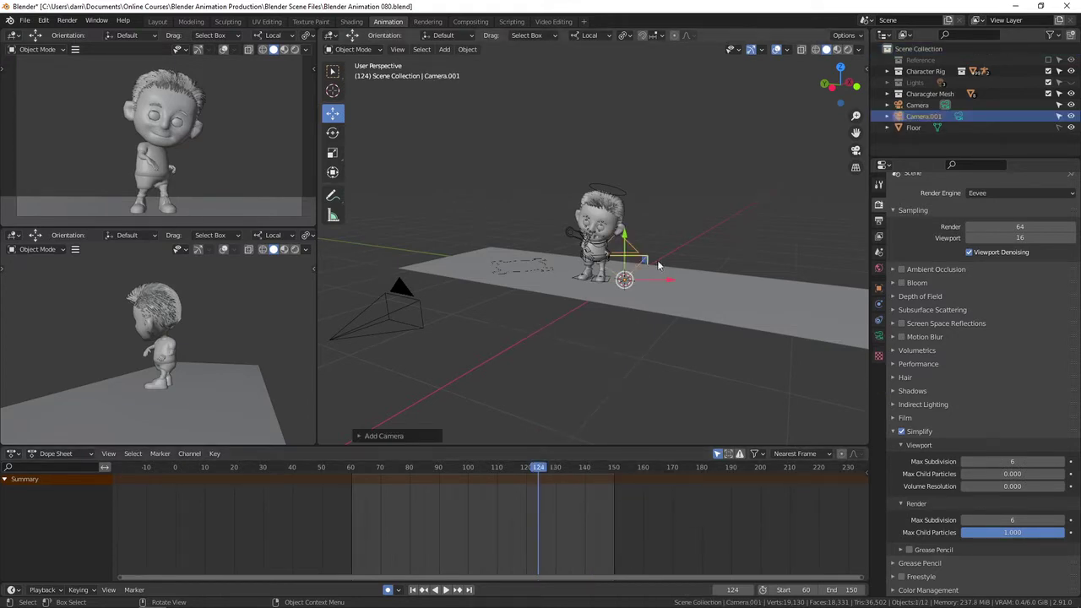
drag(627, 236, 629, 93)
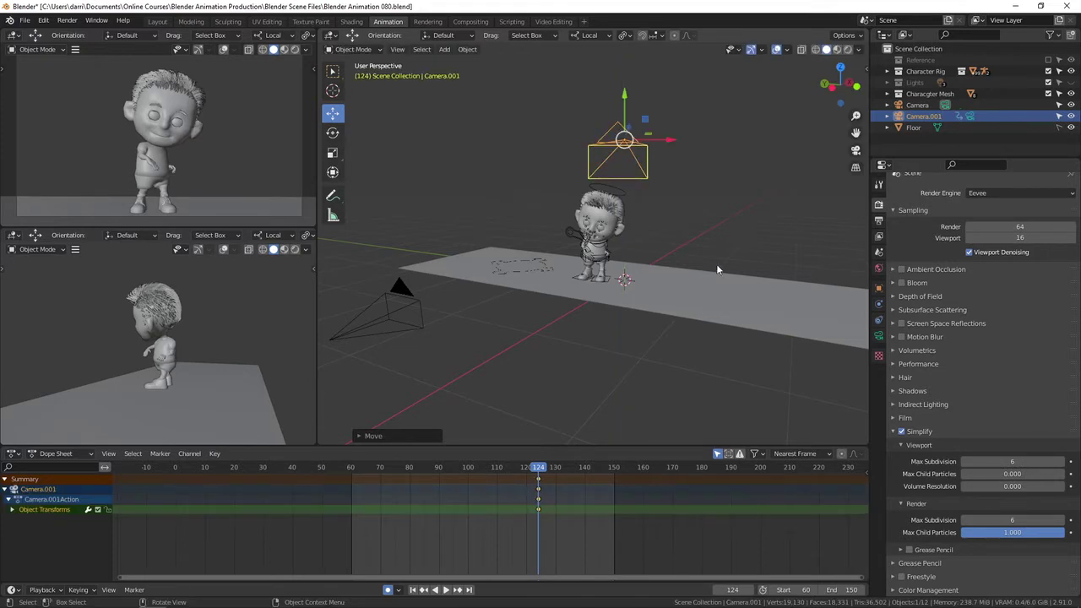
Step: Rename the new camera as FaceCam
double_click(923, 116)
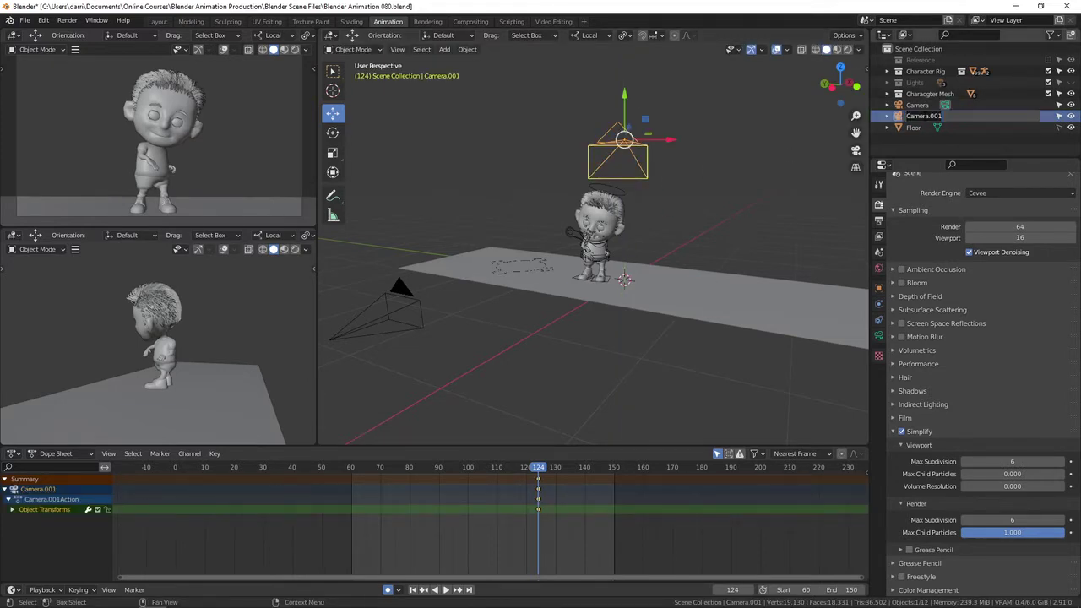
text(FaceCam)
key(Return)
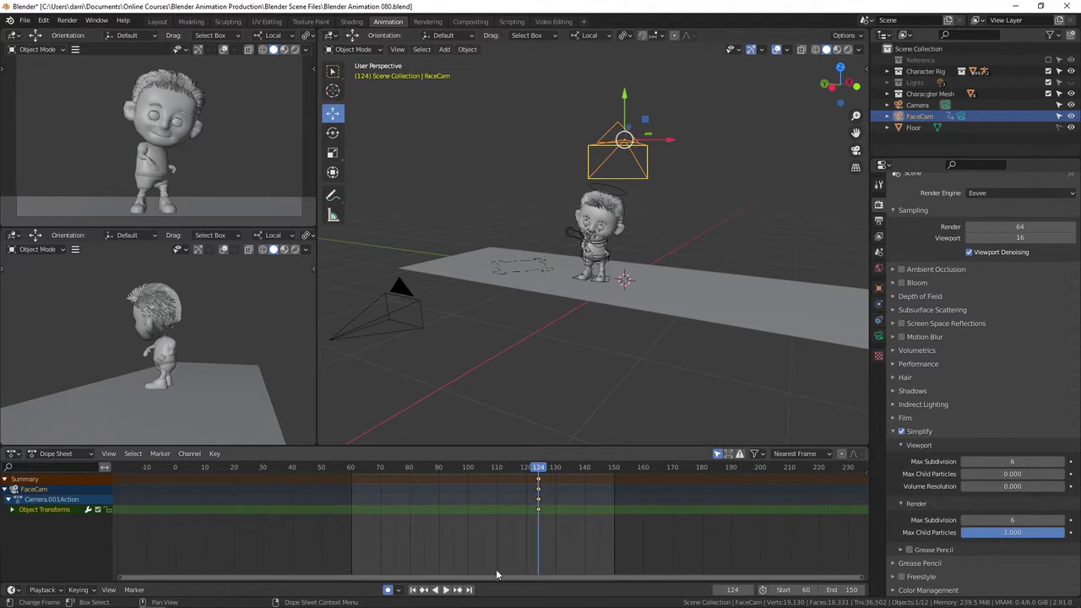
Step: Turn off auto keying and delete FaceCam's keyframes at frame 124
click(387, 589)
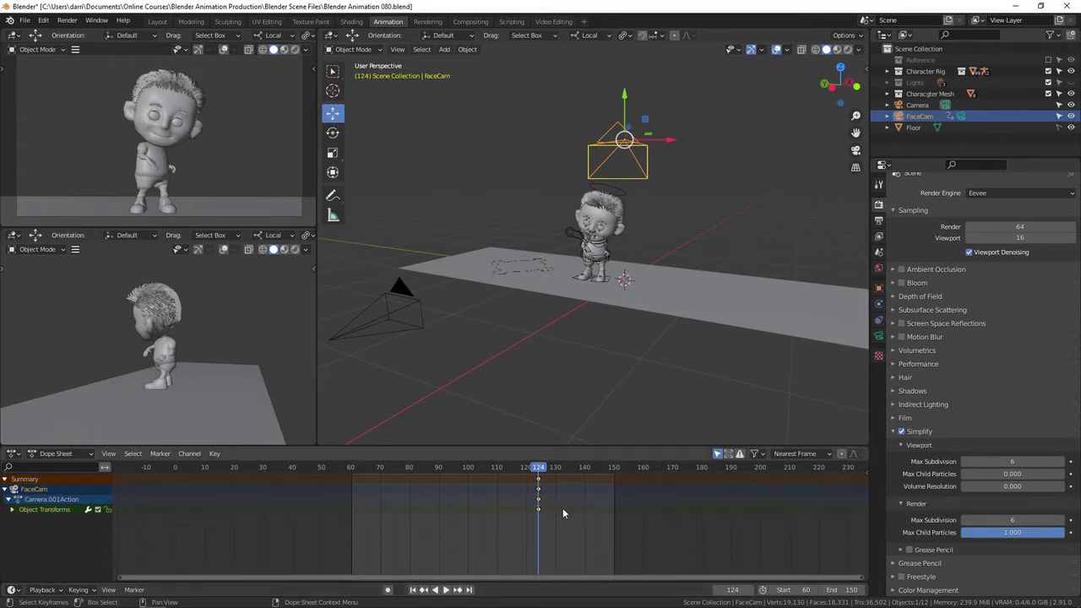
key(x)
click(548, 510)
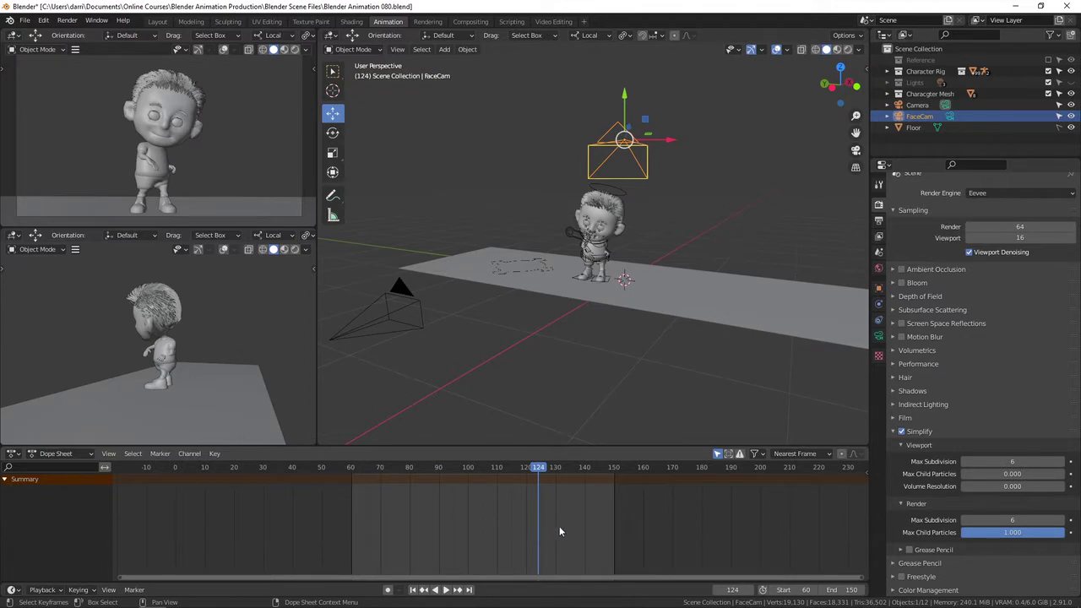
Step: Set the scene's frame range to start at 1 and end at 200, and go to frame 1
click(798, 590)
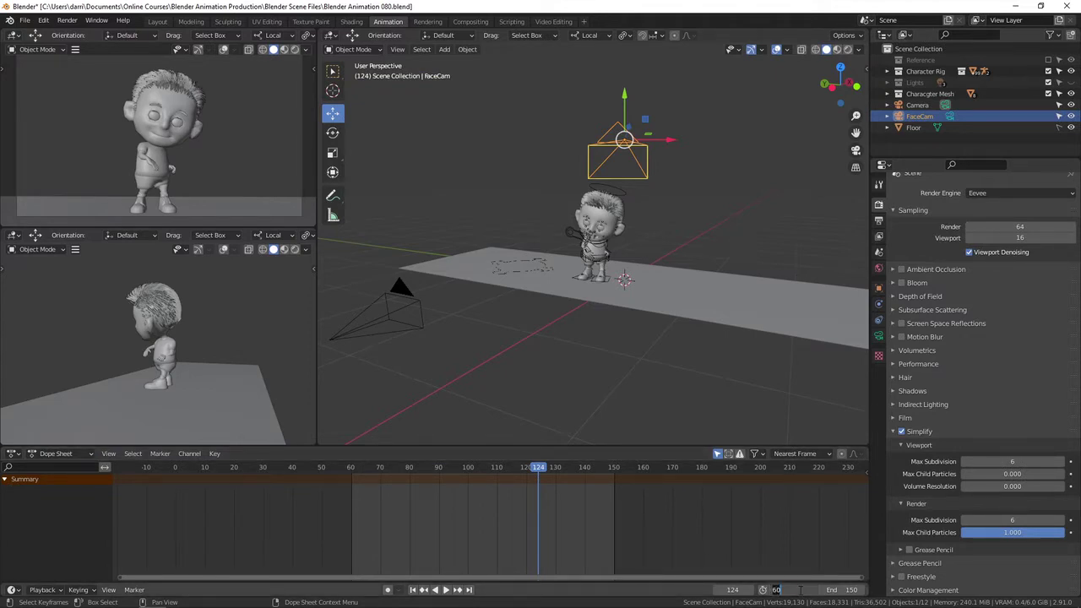
text(1)
key(Tab)
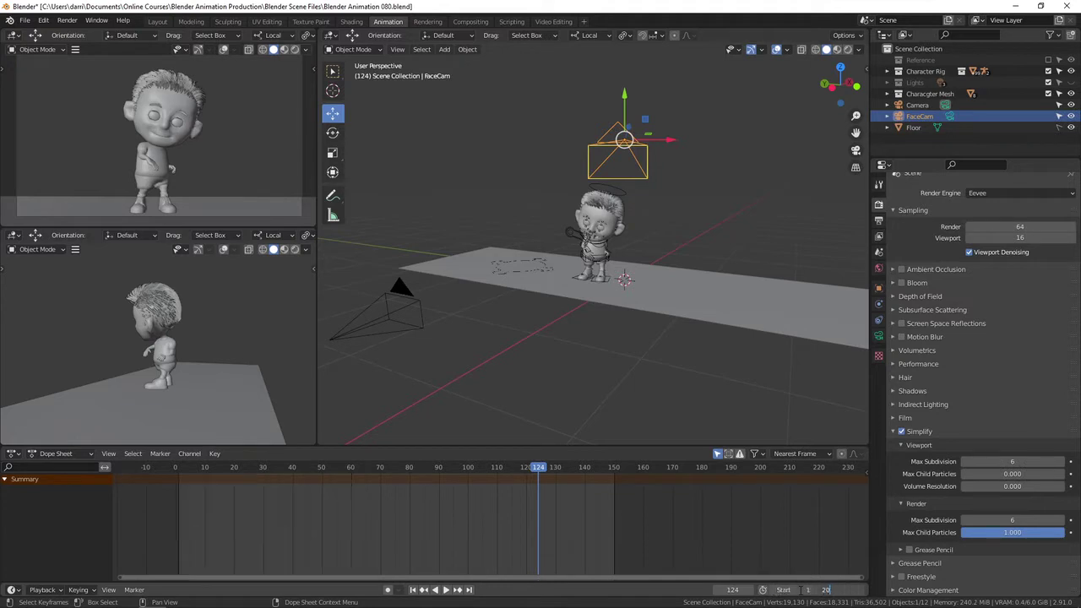
text(200)
key(Return)
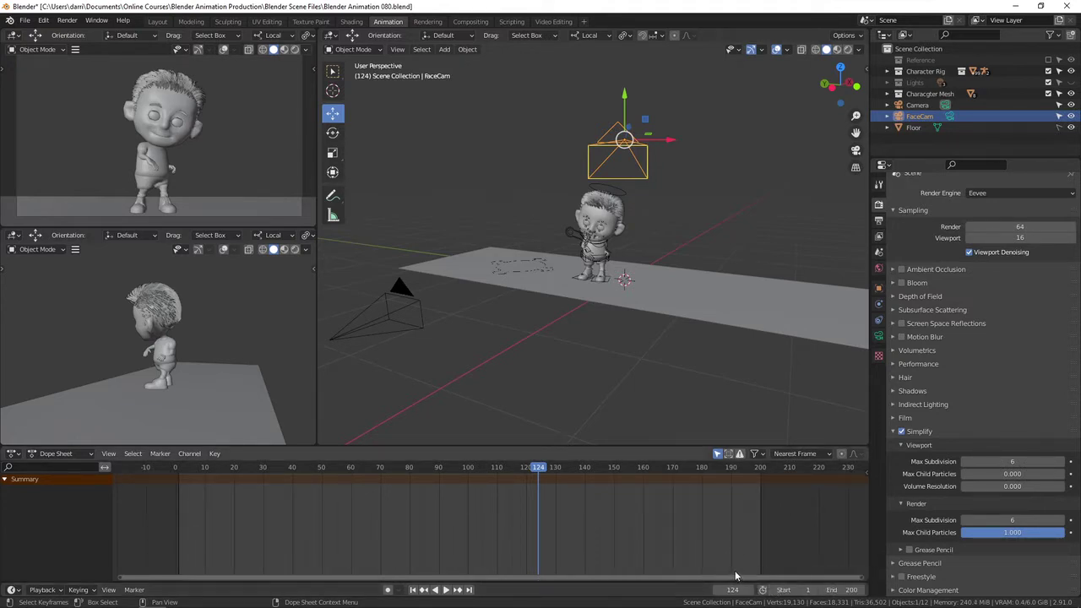
key(shift+Left)
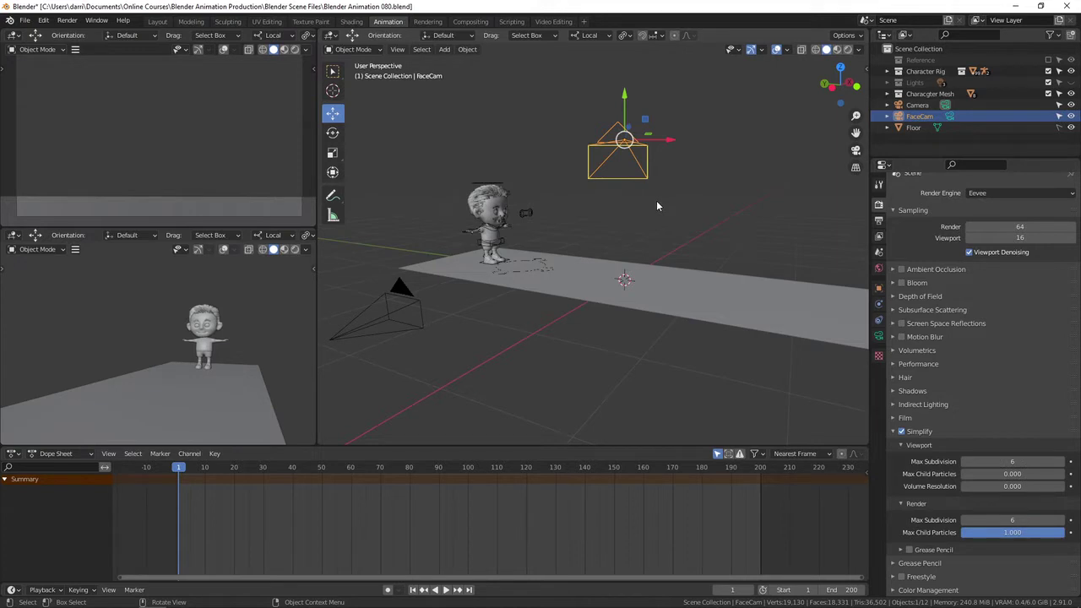
Step: Clear FaceCam's rotation and rotate it 90° about its local X axis so it faces the character
key(alt+r)
middle_drag(656, 200, 669, 253)
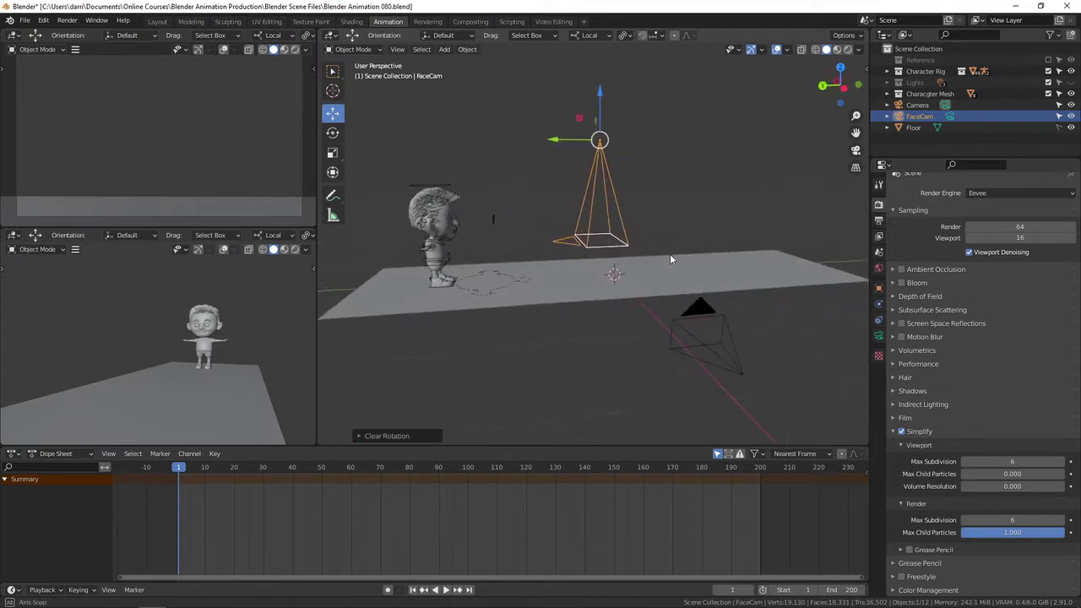
key(r)
key(x)
key(x)
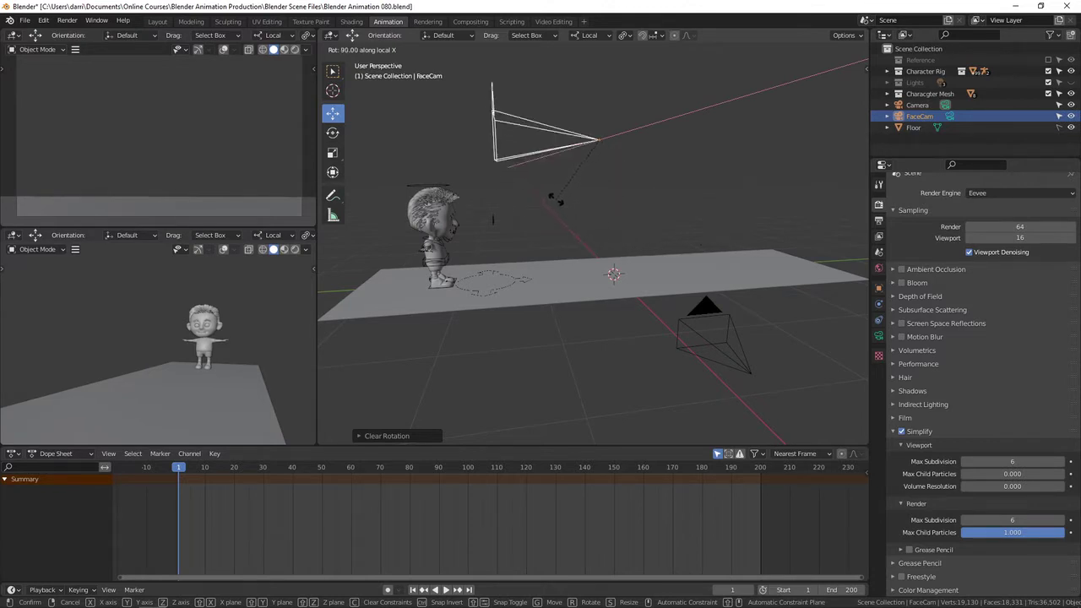
click(605, 196)
Step: Lower FaceCam to about the character's head height and scale it down
scroll(605, 196, down, 3)
middle_drag(625, 193, 500, 257)
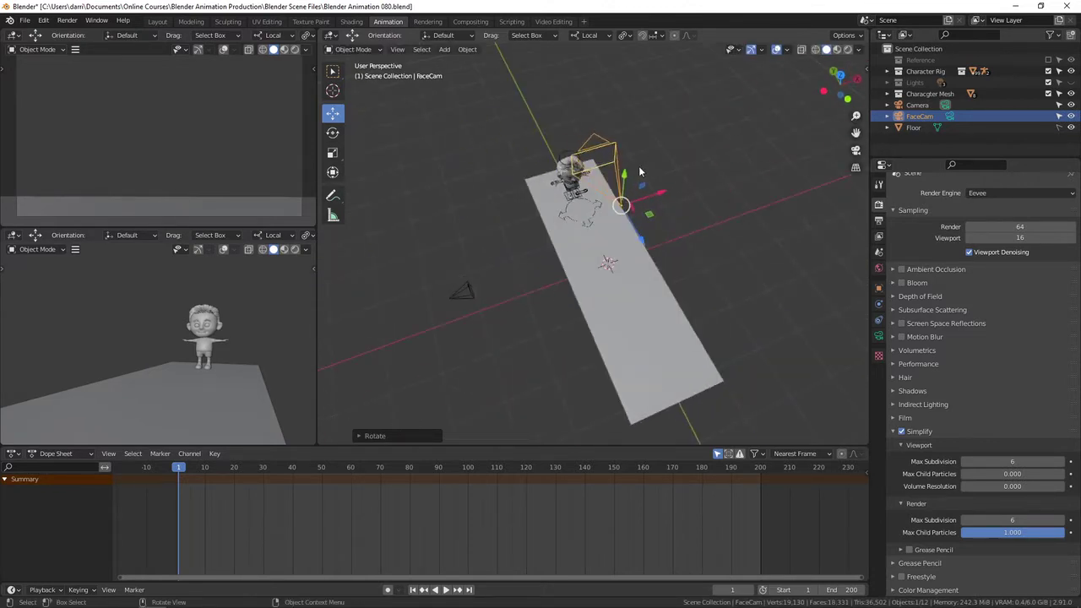
drag(621, 182, 622, 201)
middle_drag(622, 201, 697, 294)
key(s)
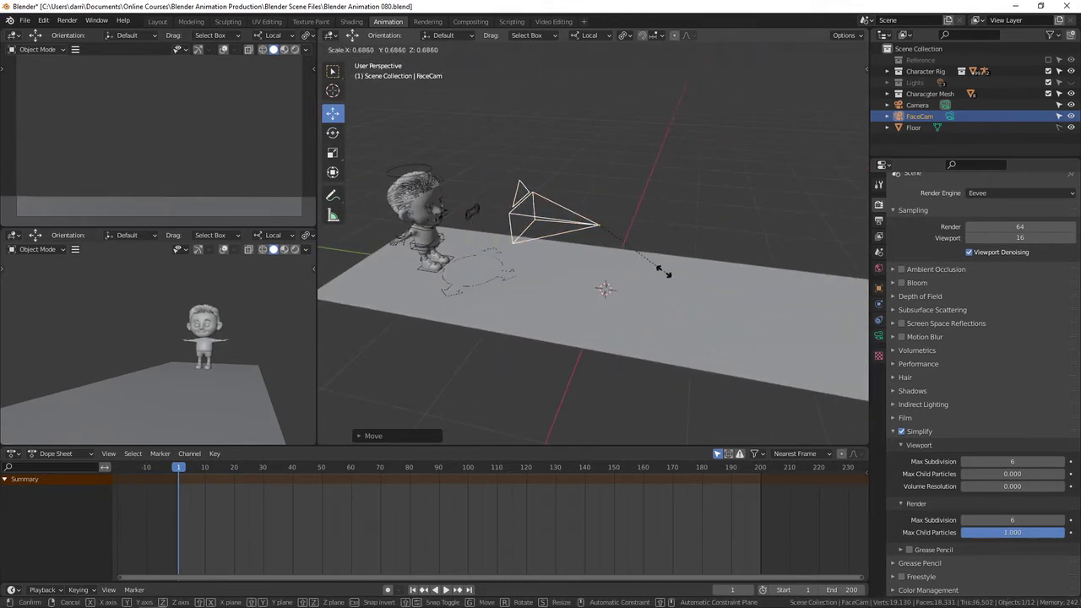
click(628, 253)
Step: Move FaceCam closer to the character and centre it directly in front of the face
drag(647, 230, 580, 226)
middle_drag(634, 253, 532, 225)
drag(660, 226, 638, 224)
drag(596, 179, 595, 159)
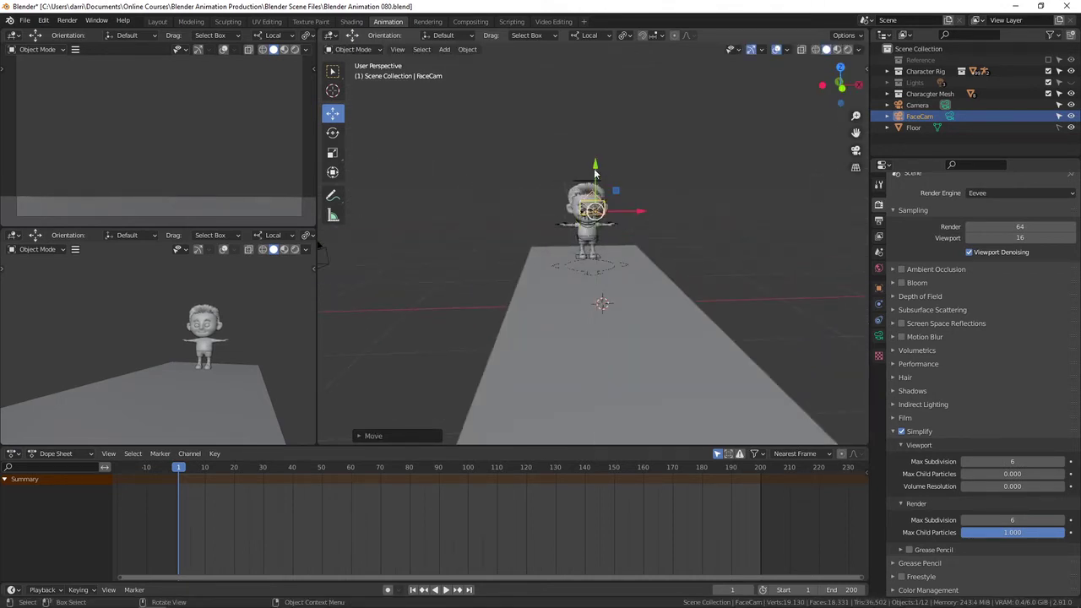
middle_drag(598, 174, 647, 244)
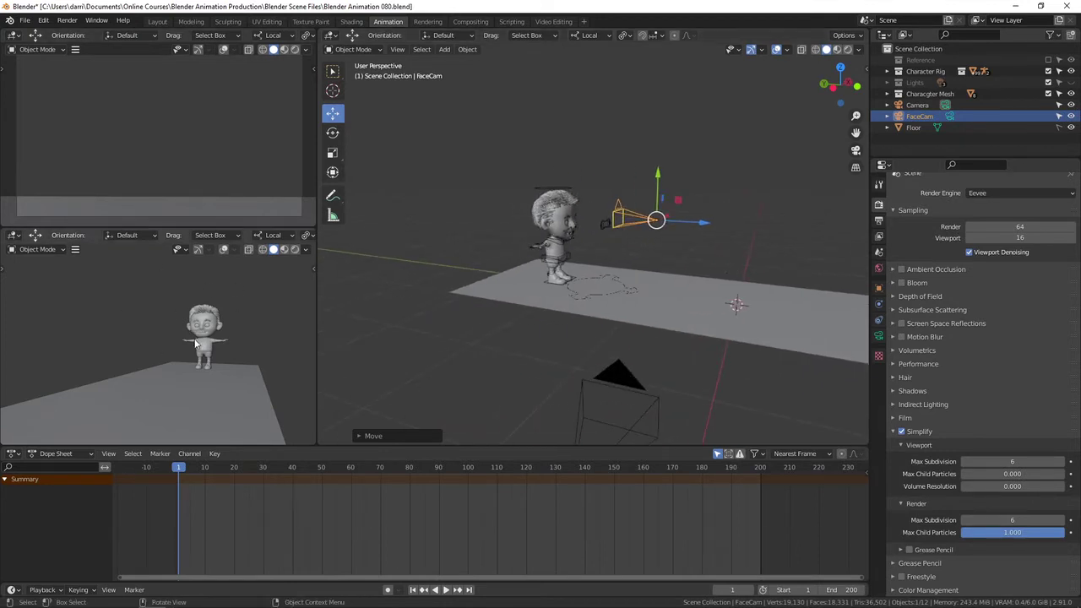
Step: Switch the new small viewport to camera view, trying FaceCam as the active scene camera before restoring Camera
key(KP_0)
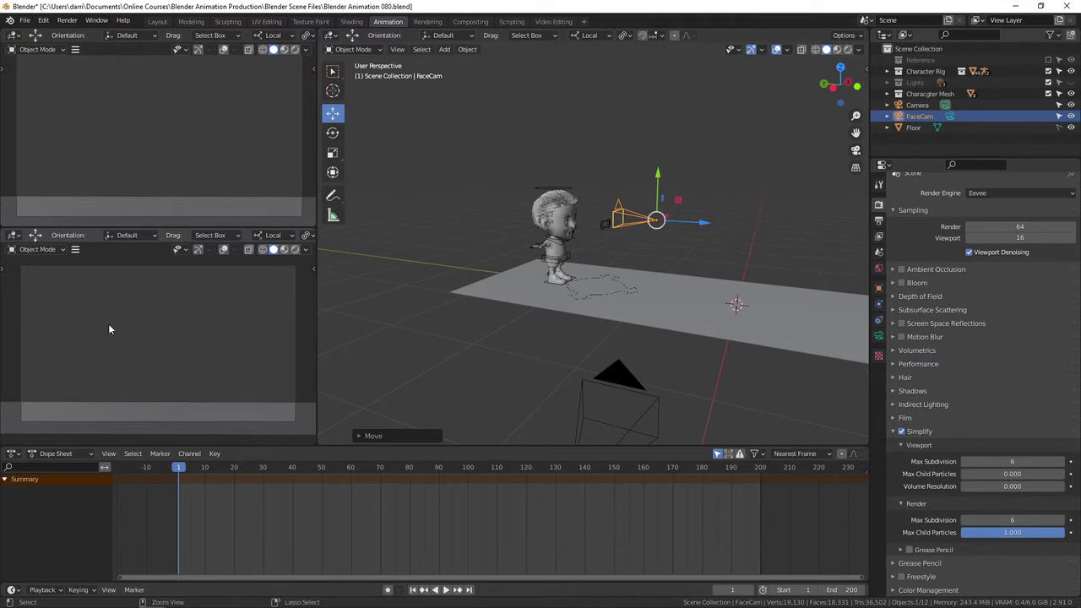
key(ctrl+KP_0)
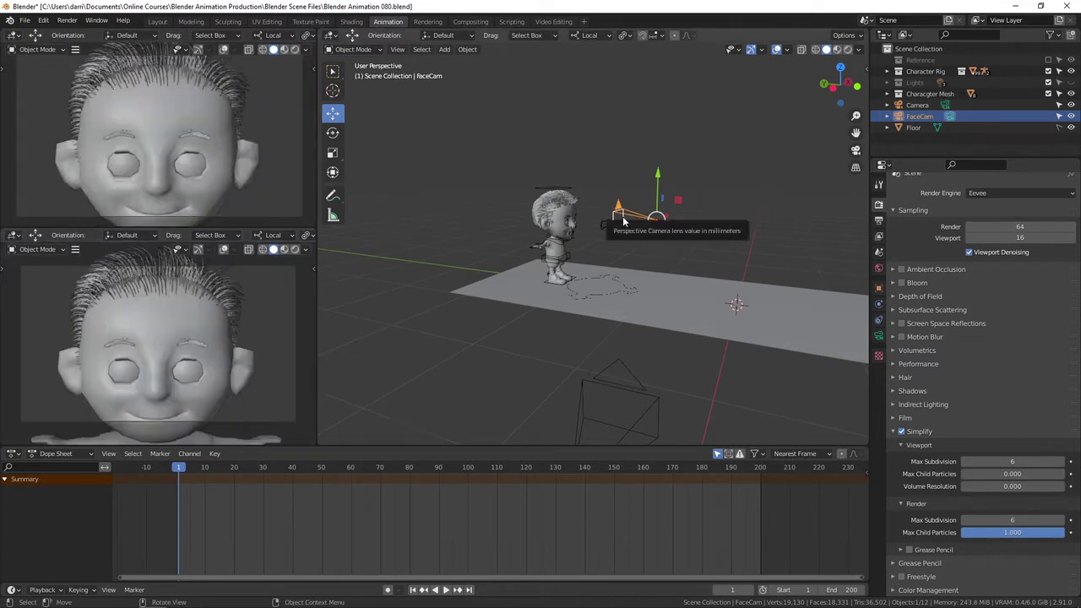
click(633, 380)
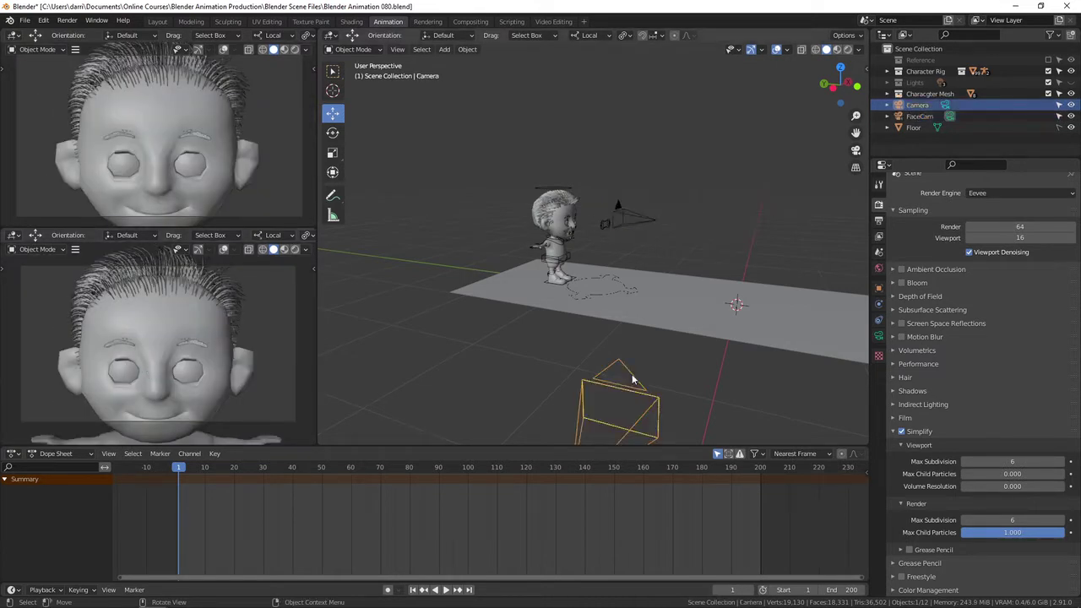
key(ctrl+KP_0)
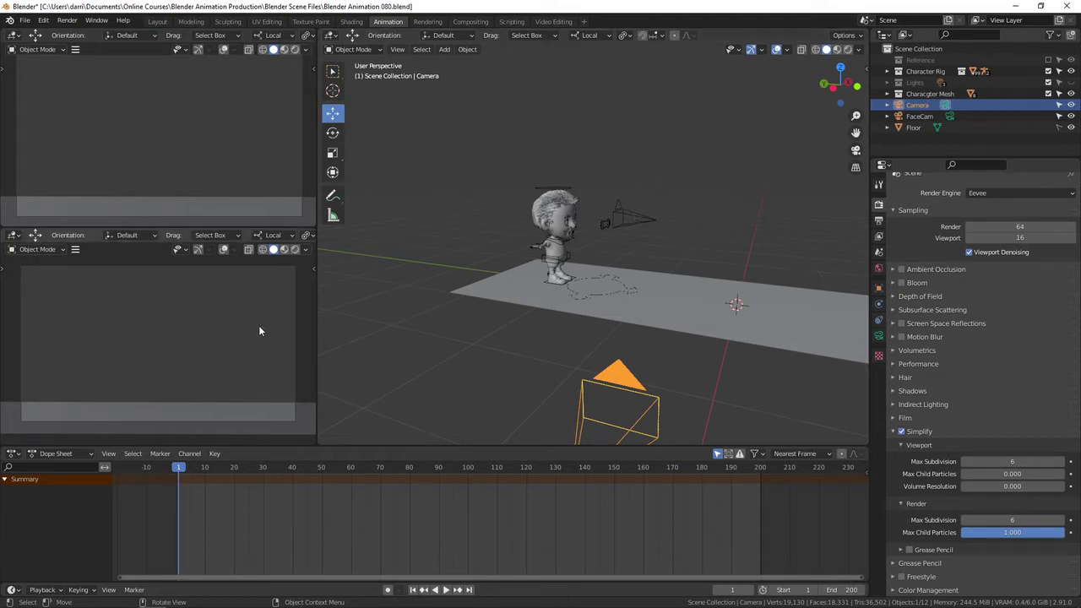
Step: Enable a local camera for the lower small viewport and set it to FaceCam
key(n)
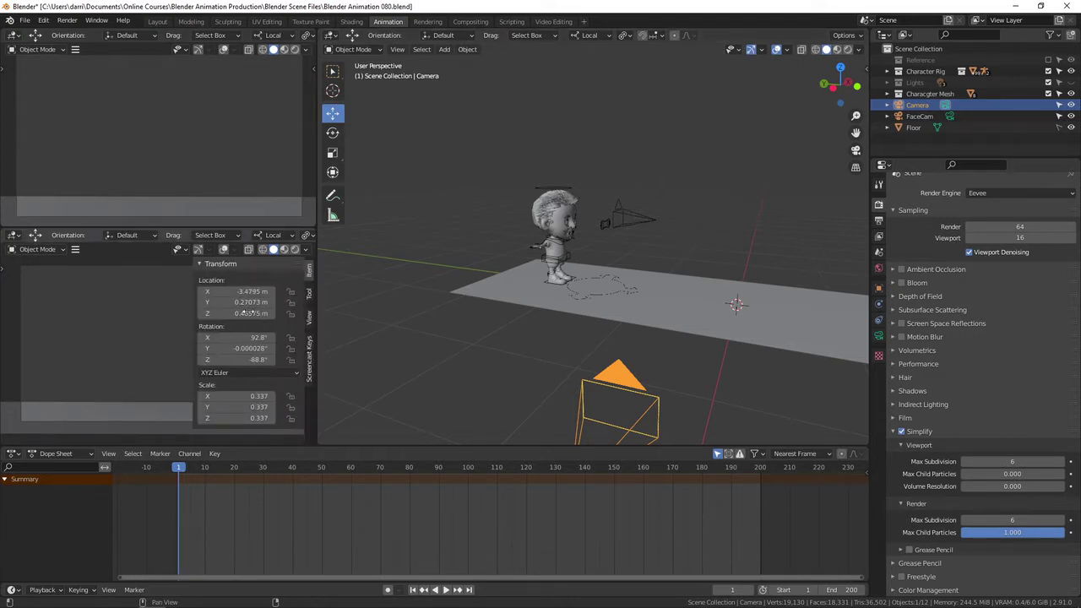
click(309, 318)
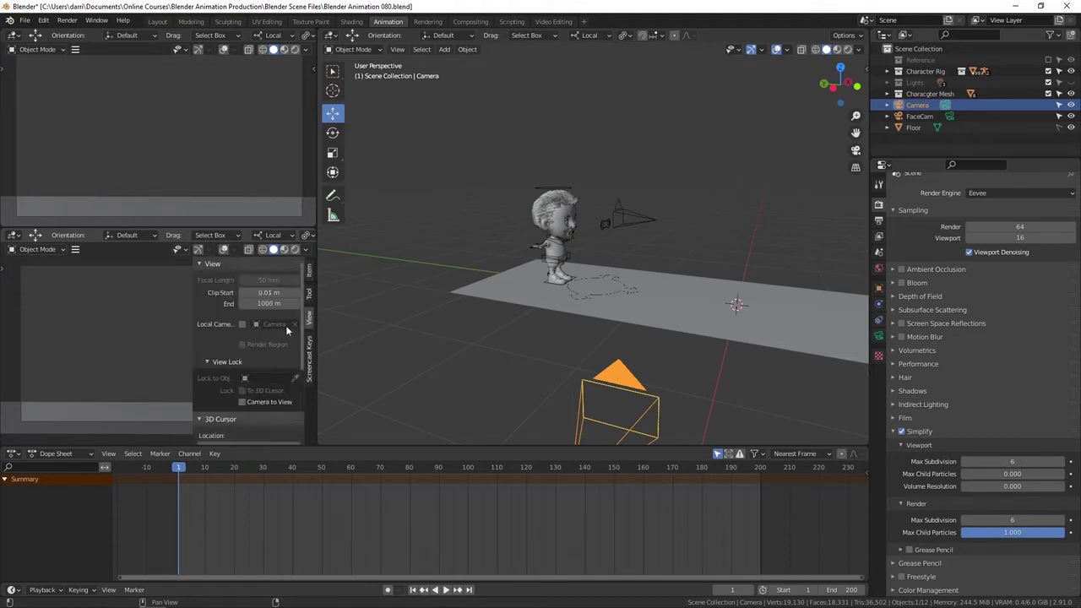
click(240, 325)
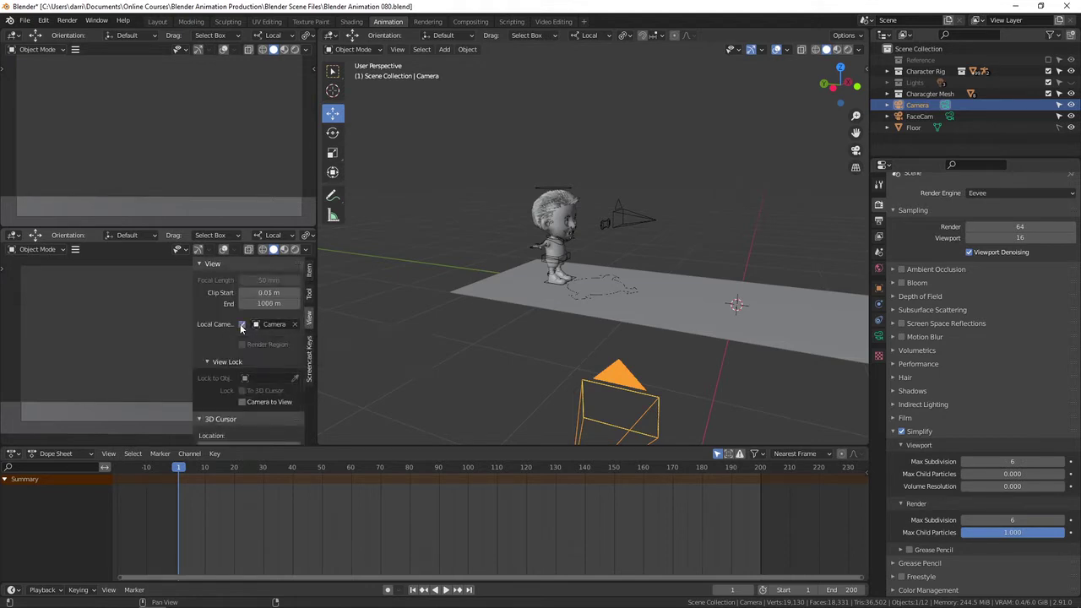
drag(193, 346, 124, 354)
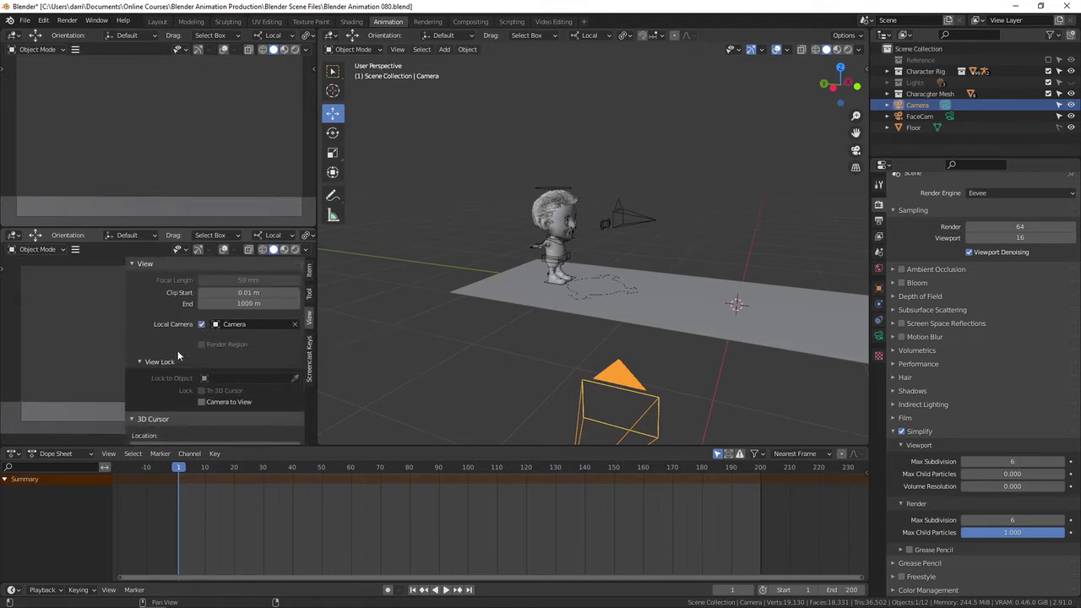
click(243, 326)
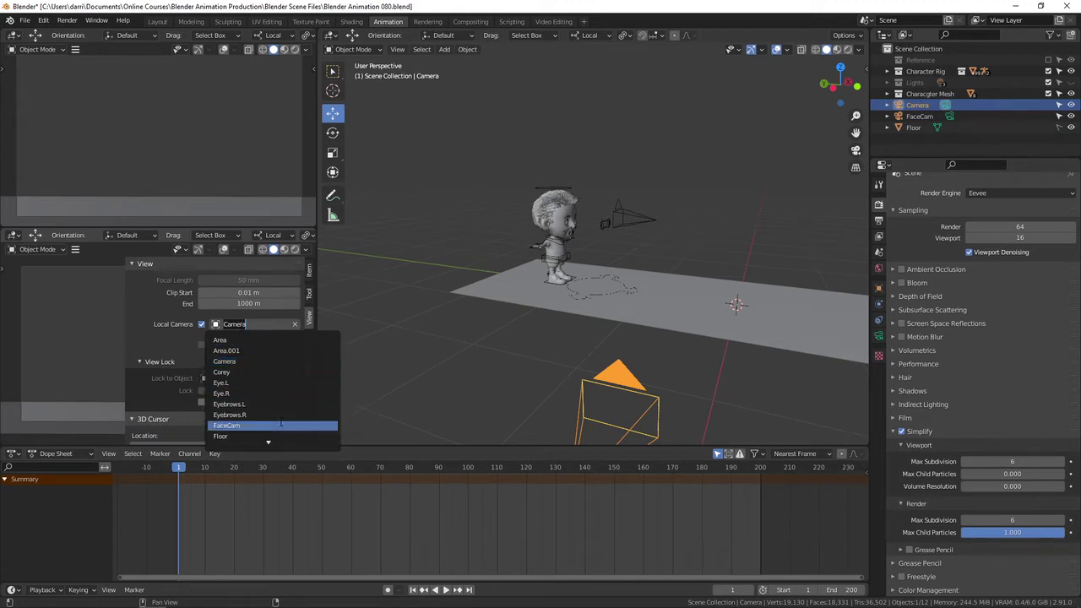
click(230, 425)
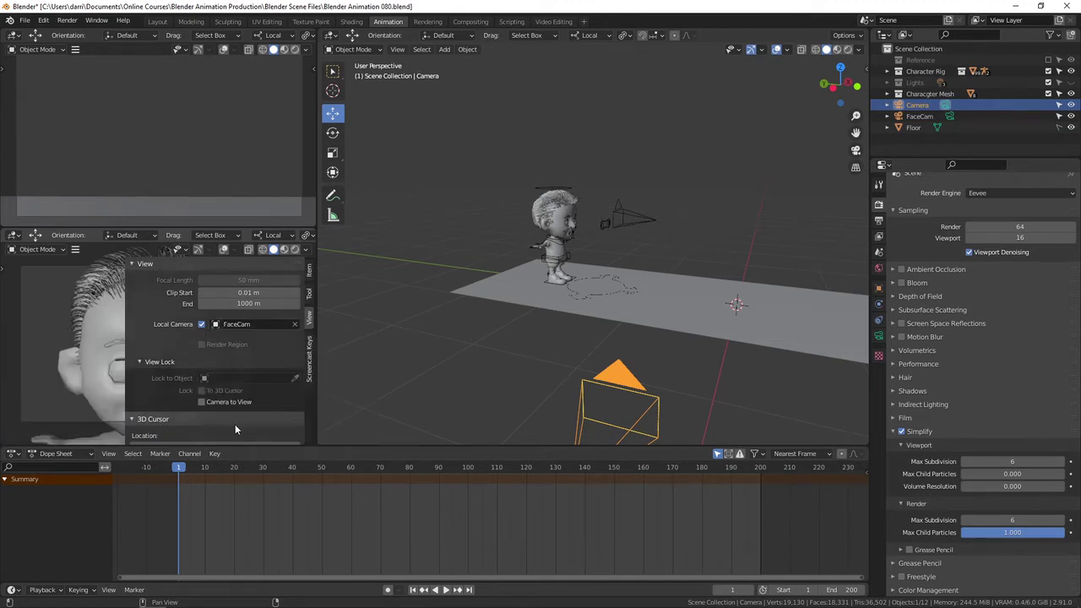
key(n)
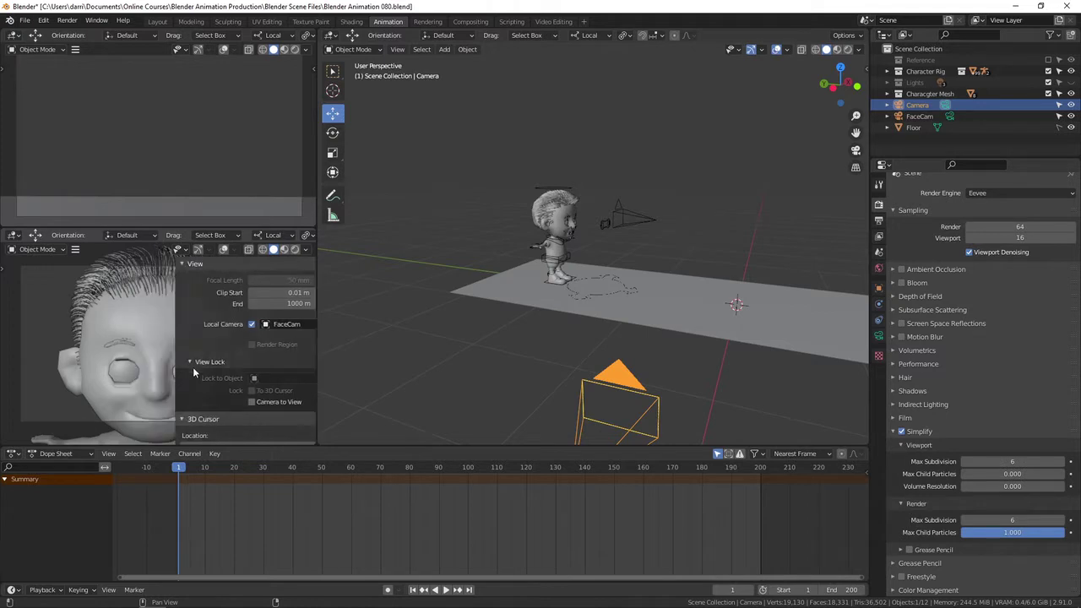
click(621, 209)
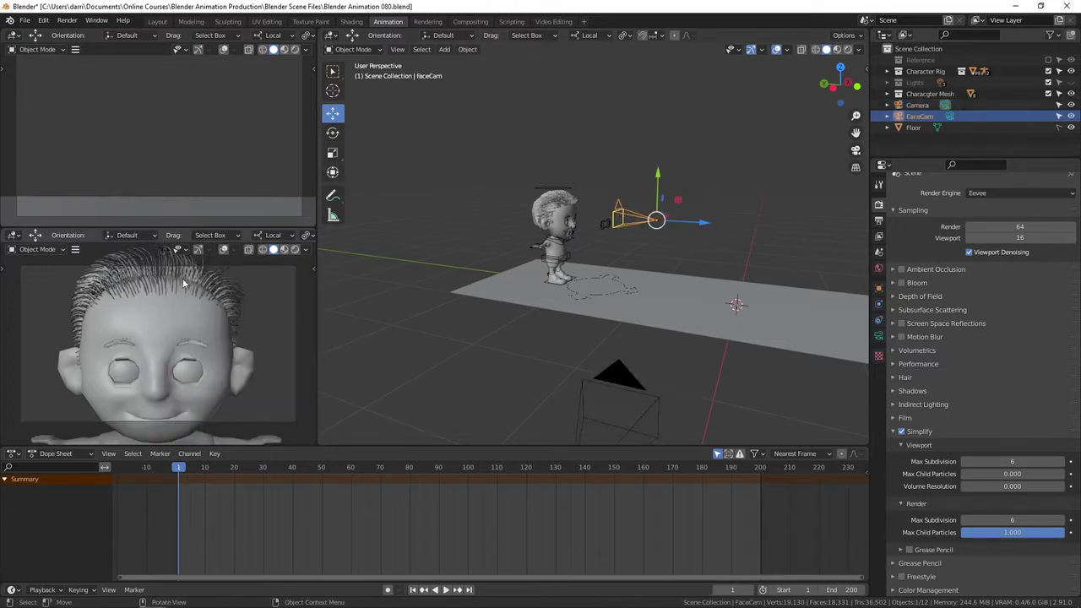
click(621, 374)
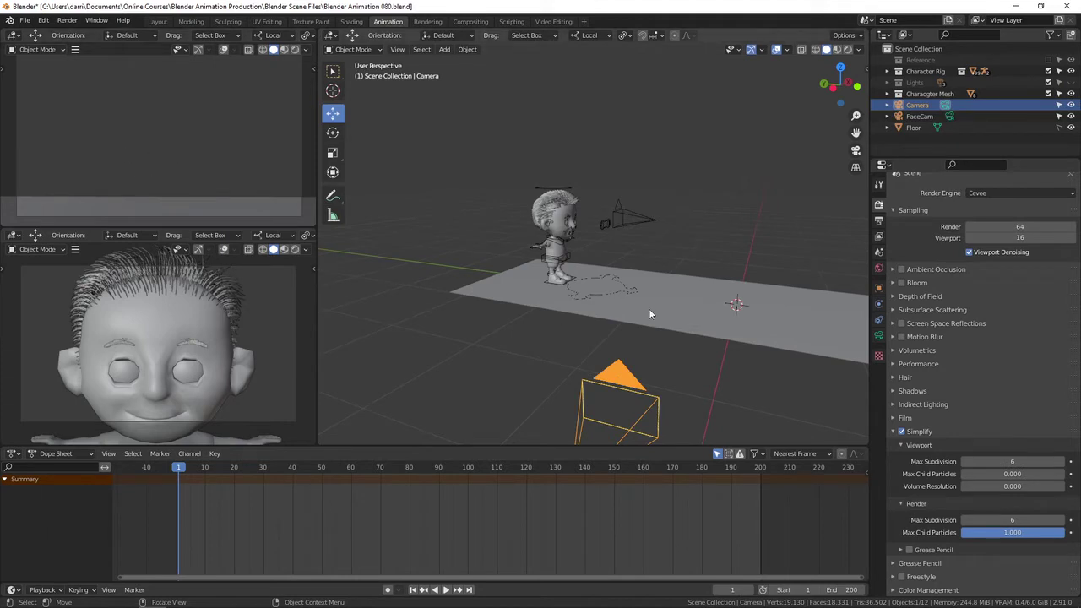
click(633, 220)
drag(659, 175, 660, 184)
drag(706, 228, 719, 229)
drag(672, 190, 671, 176)
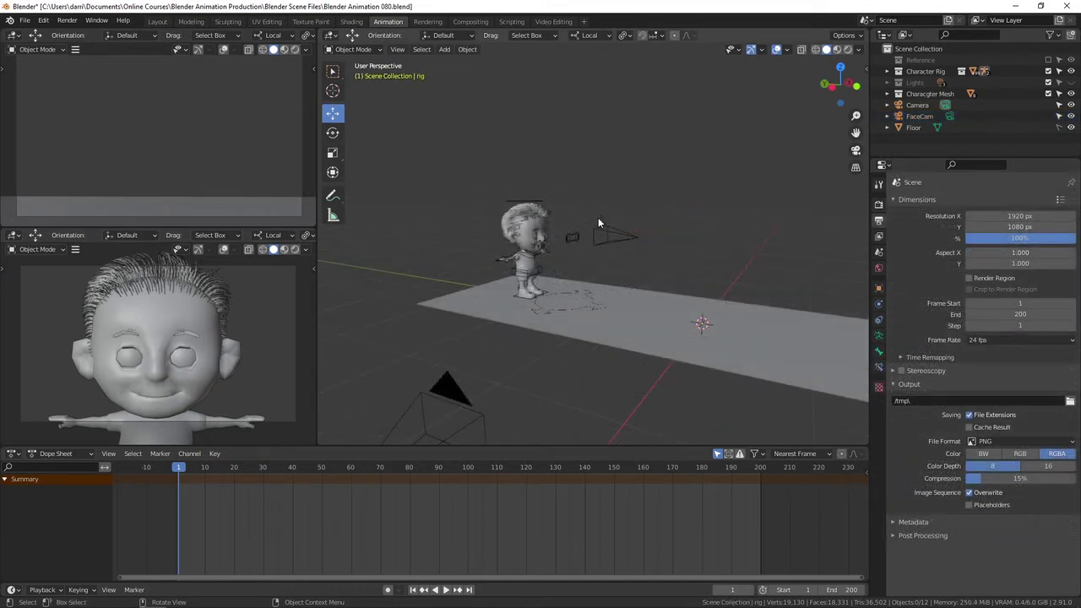
click(617, 236)
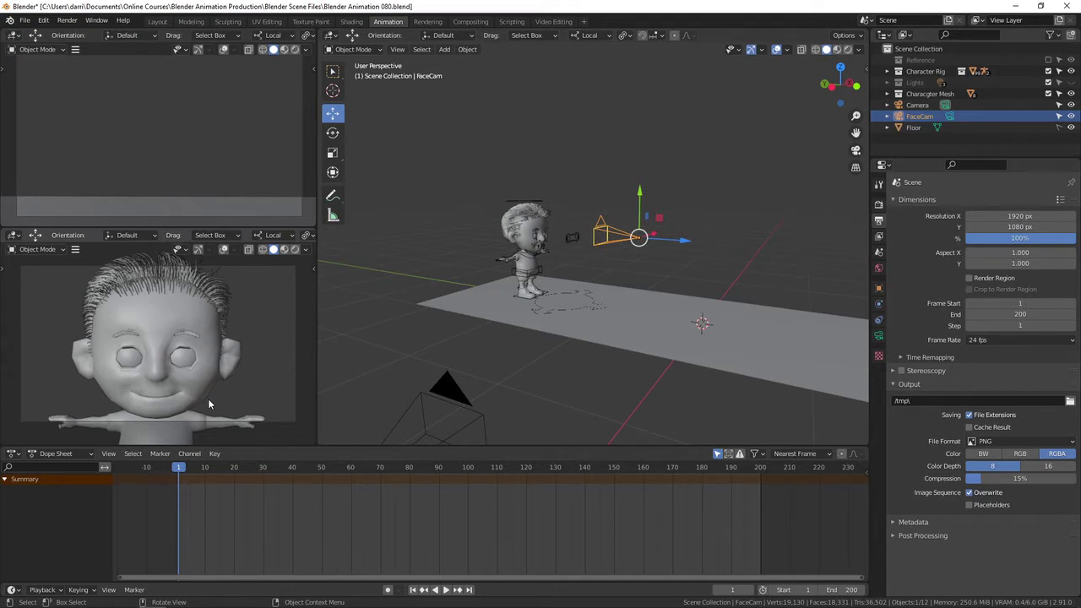
Step: Select the character rig, switch it to Pose Mode and turn on X-ray display
click(568, 257)
key(KP_Decimal)
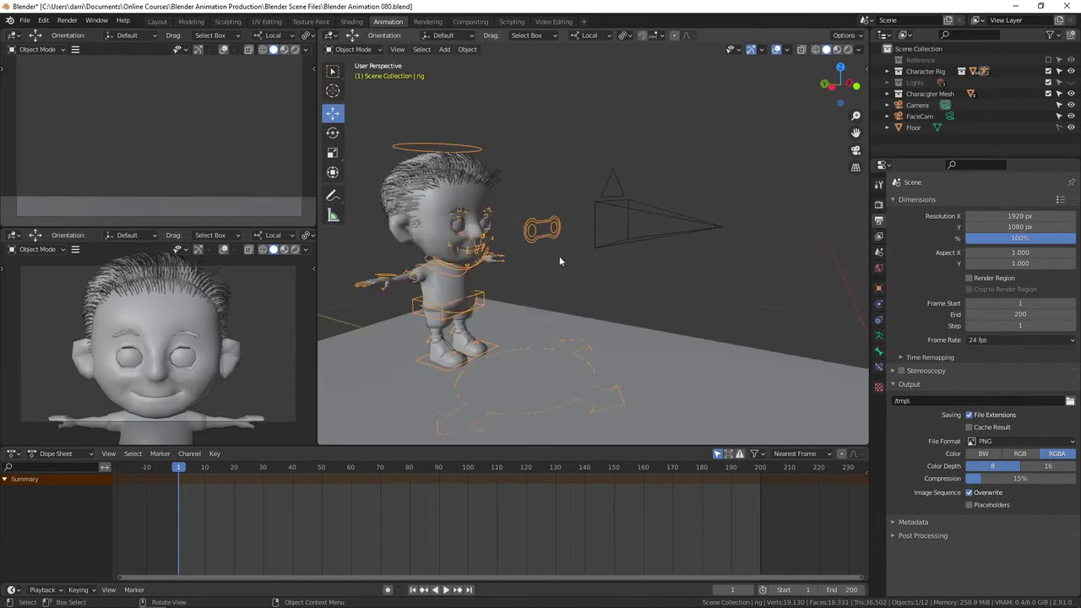
click(348, 50)
click(354, 88)
mouse_move(629, 229)
middle_down()
mouse_move(598, 212)
mouse_move(571, 220)
mouse_move(621, 233)
middle_up()
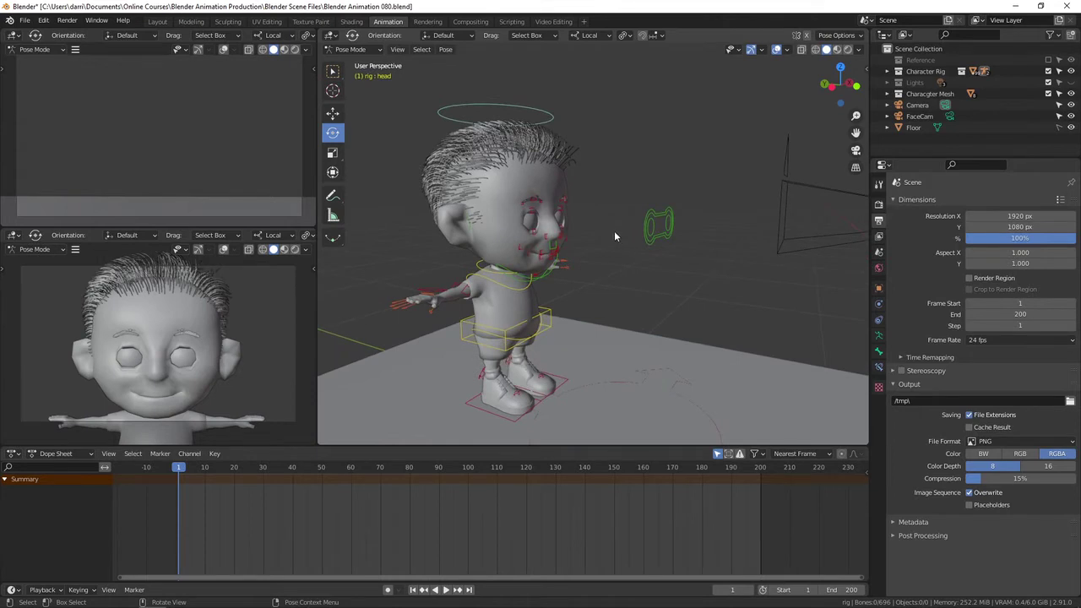
key(alt+z)
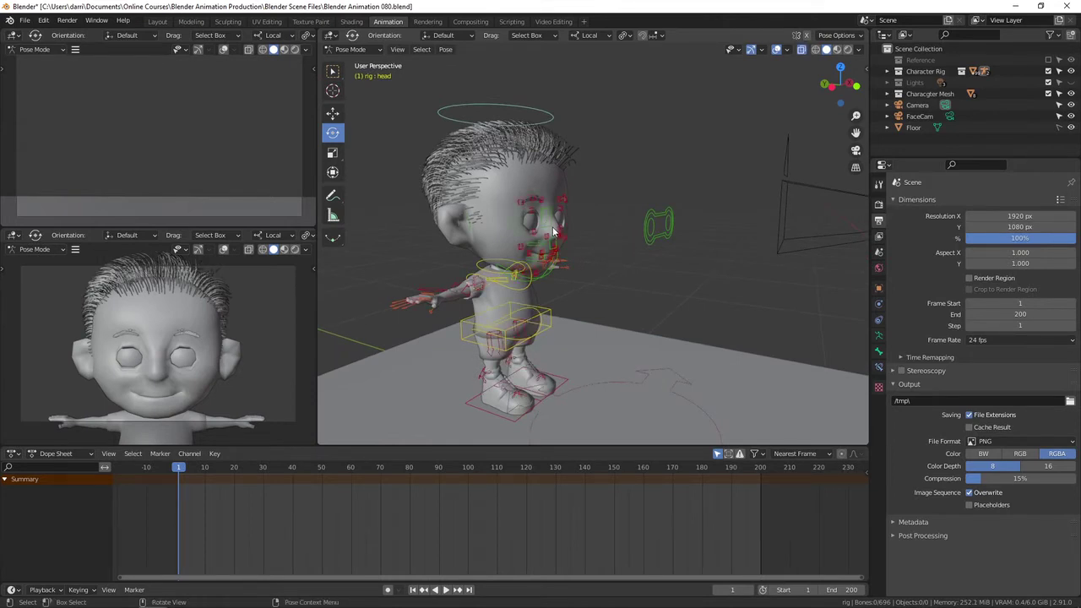
Step: Show the rig's deformation bone layer alongside the control layers and identify the large head bone, DEF-spine.006
click(878, 336)
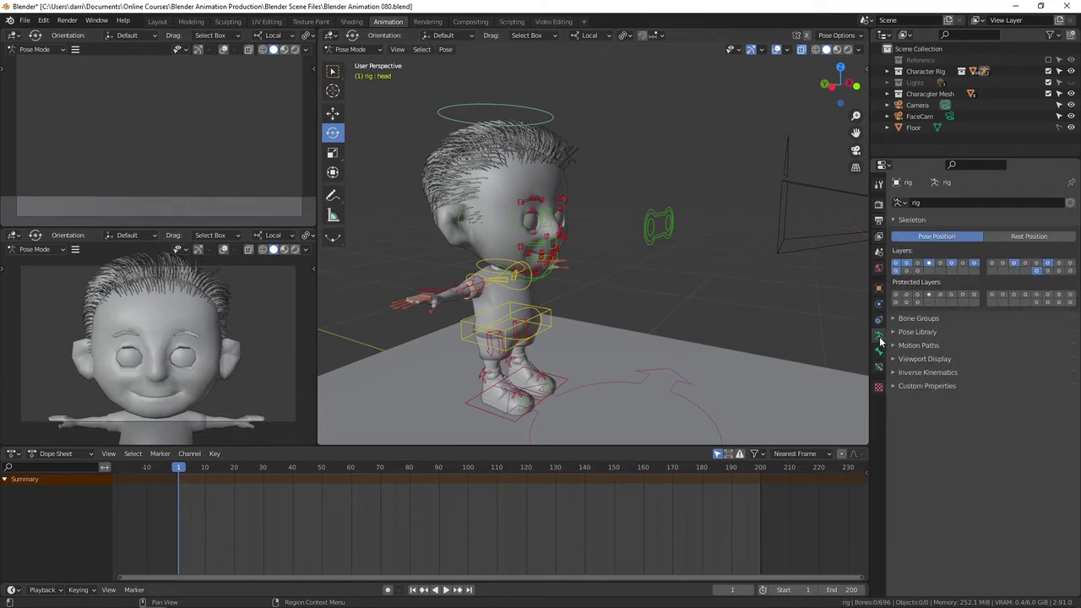
shift+click(1047, 271)
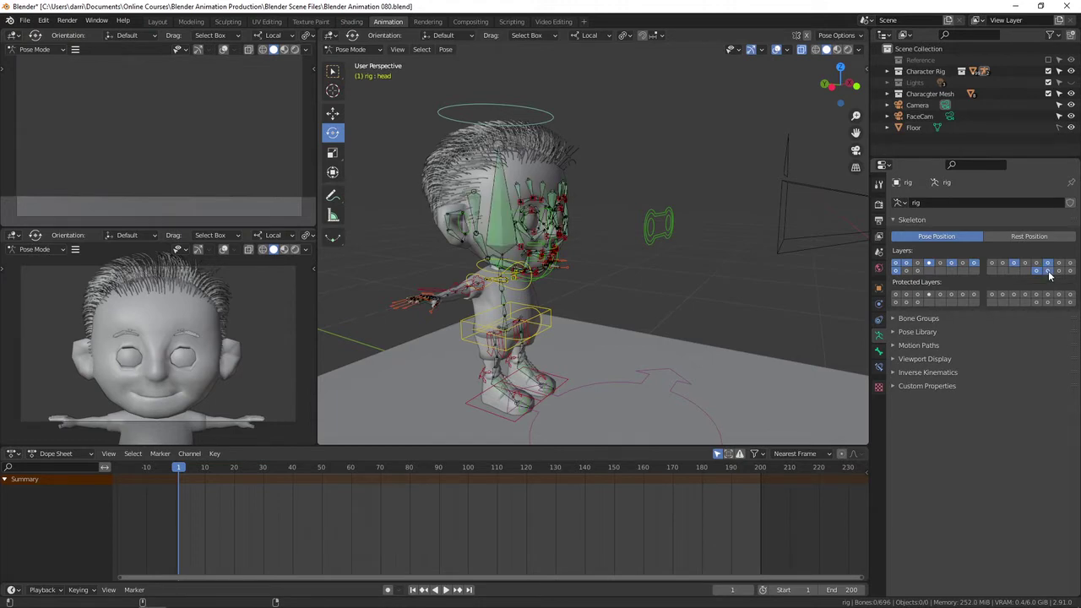
click(502, 221)
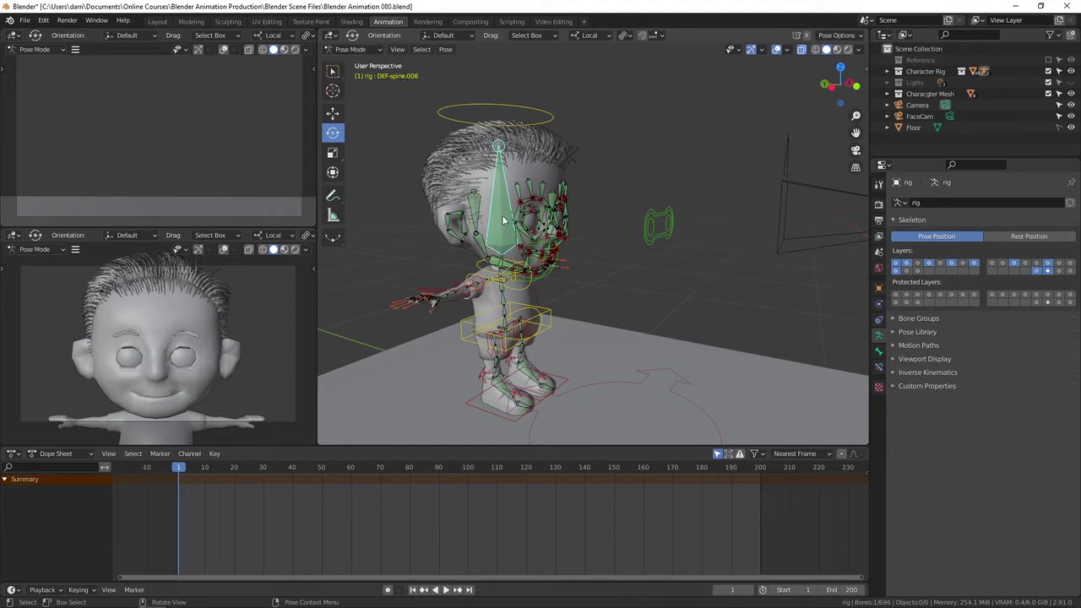
Step: Select FaceCam first and the DEF-spine.006 head bone last, and parent the camera using the Bone option
click(616, 164)
click(918, 116)
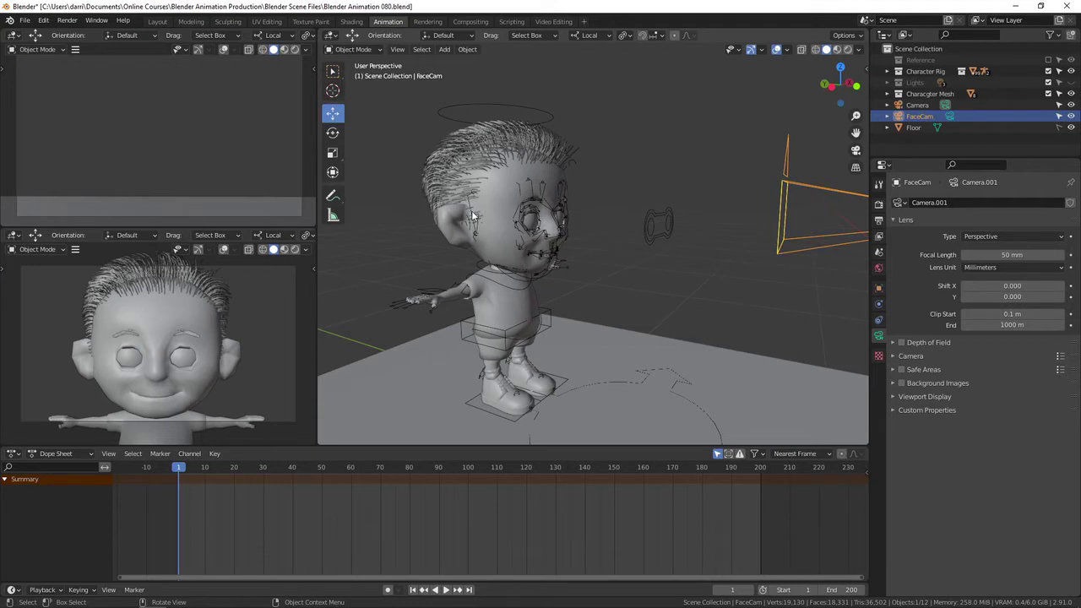
key(alt+z)
scroll(560, 212, up, 5)
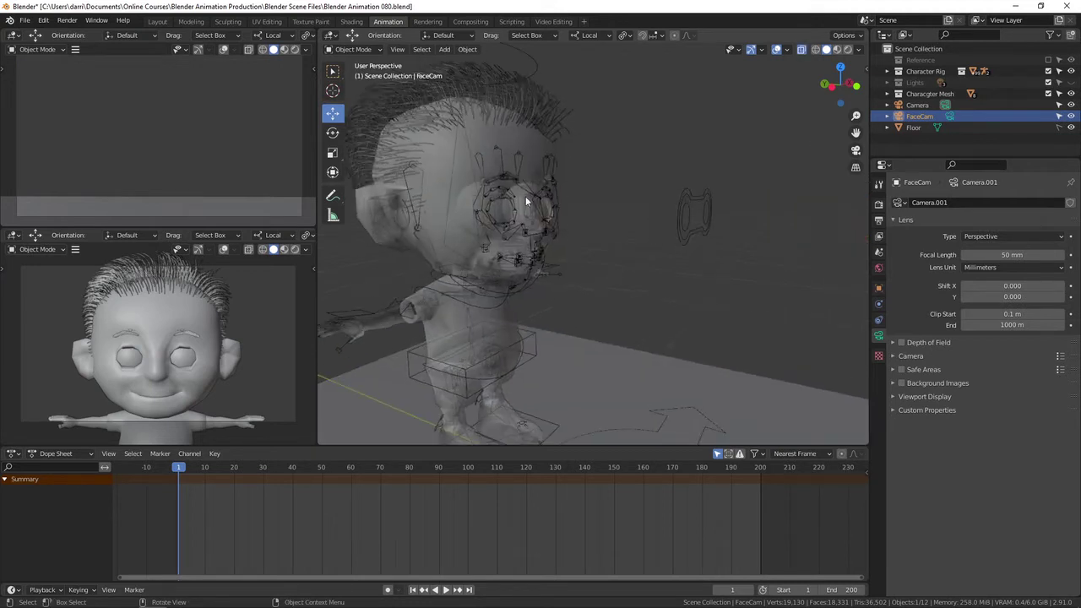
shift+click(462, 181)
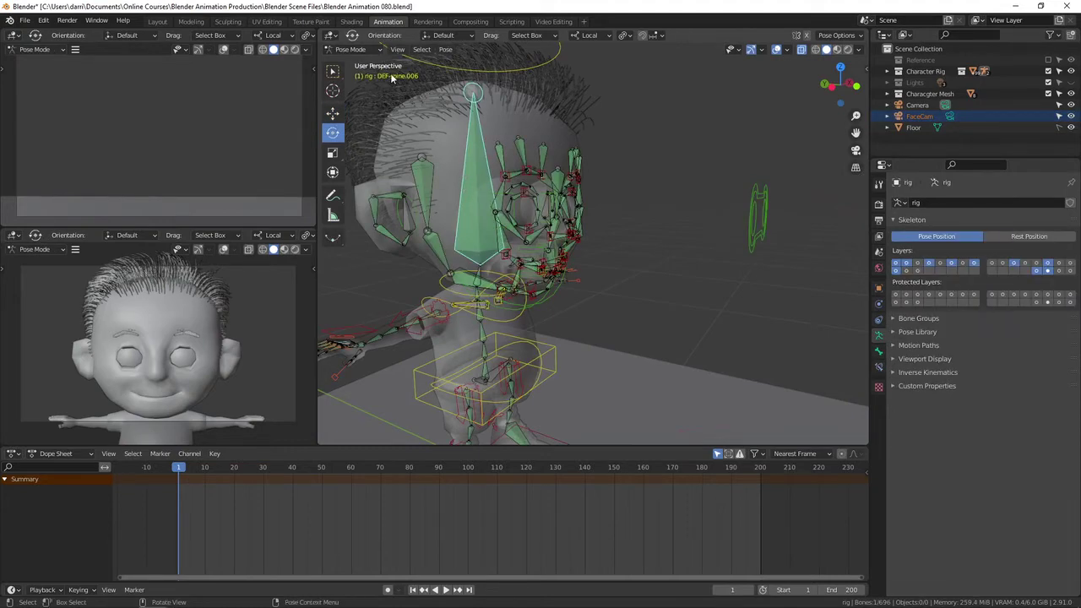
scroll(683, 186, down, 6)
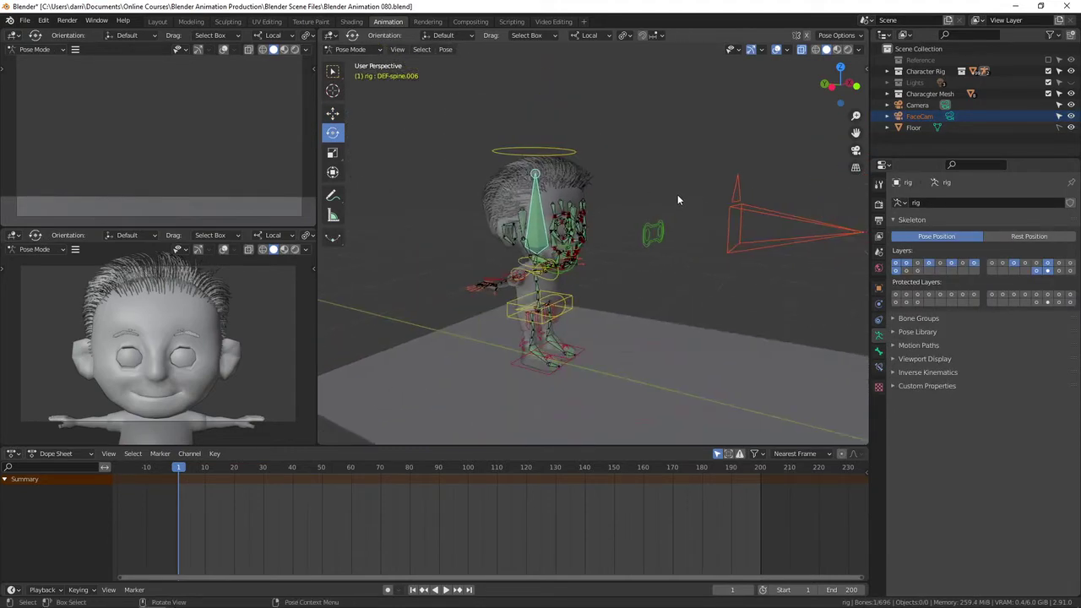
key(ctrl+p)
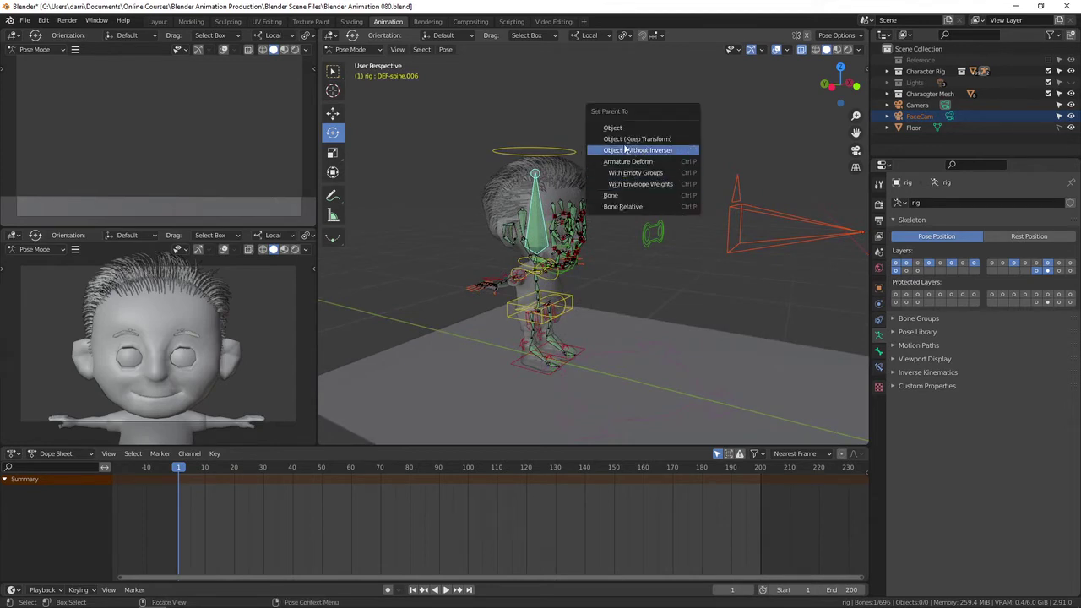
click(627, 196)
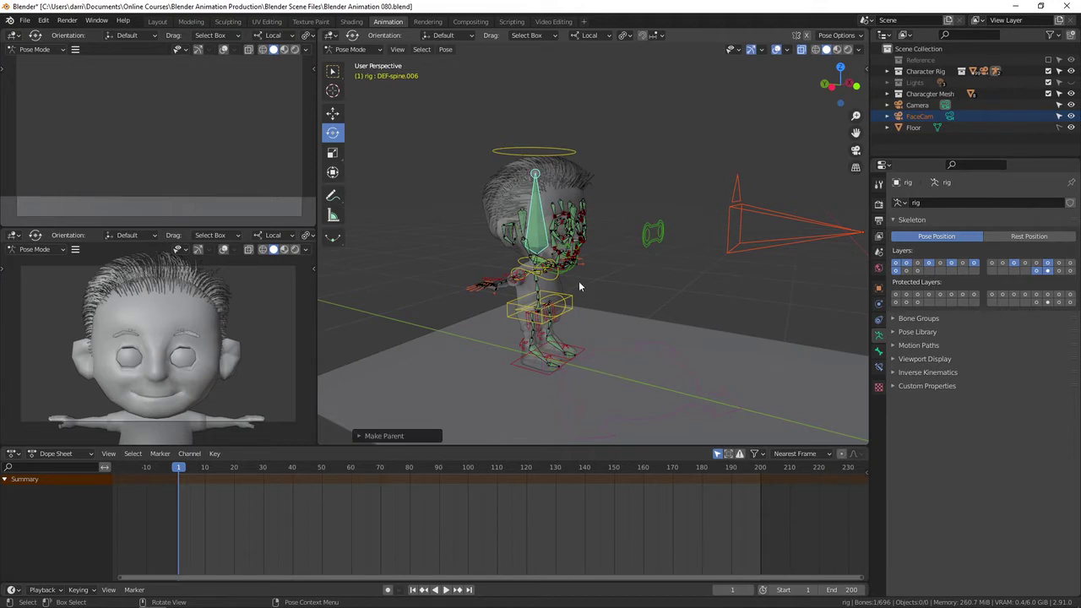
Step: Hide the rig's deformation bone layer and turn off X-ray display, leaving nothing selected
click(1047, 270)
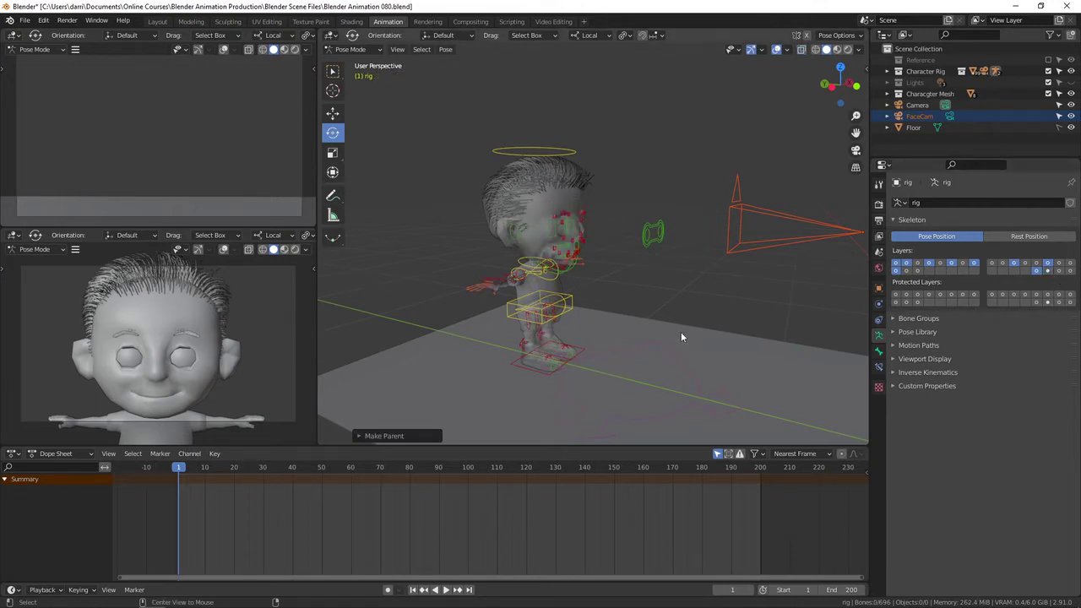
click(580, 205)
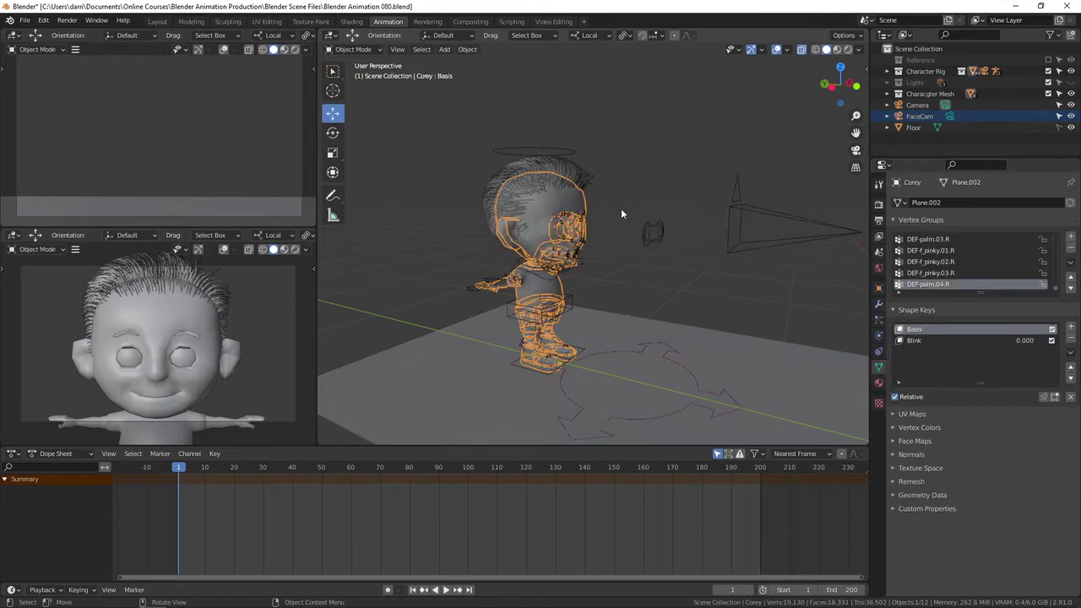
key(alt+z)
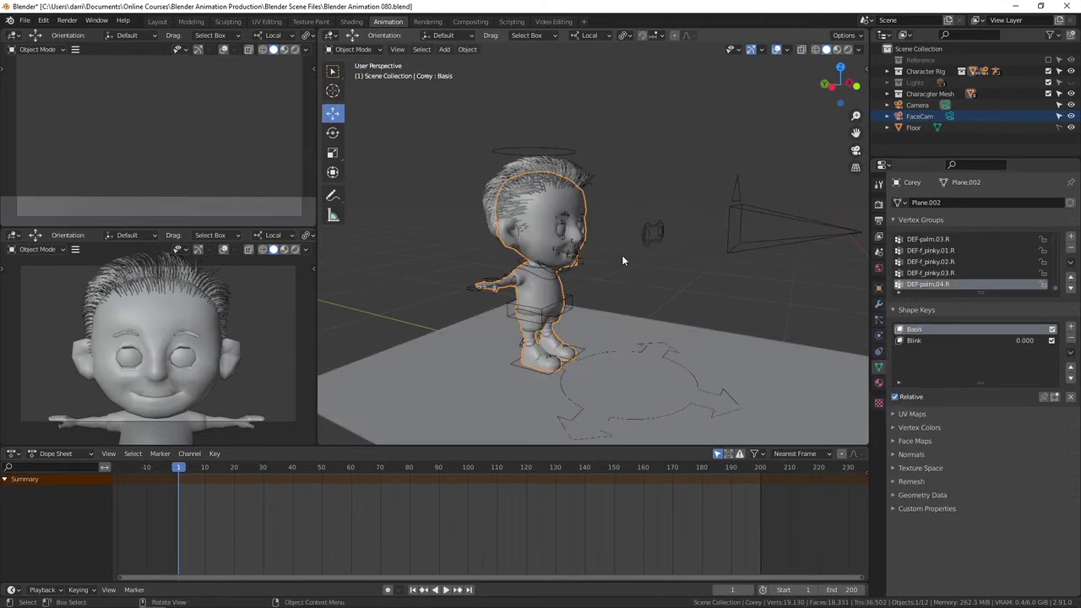
click(620, 255)
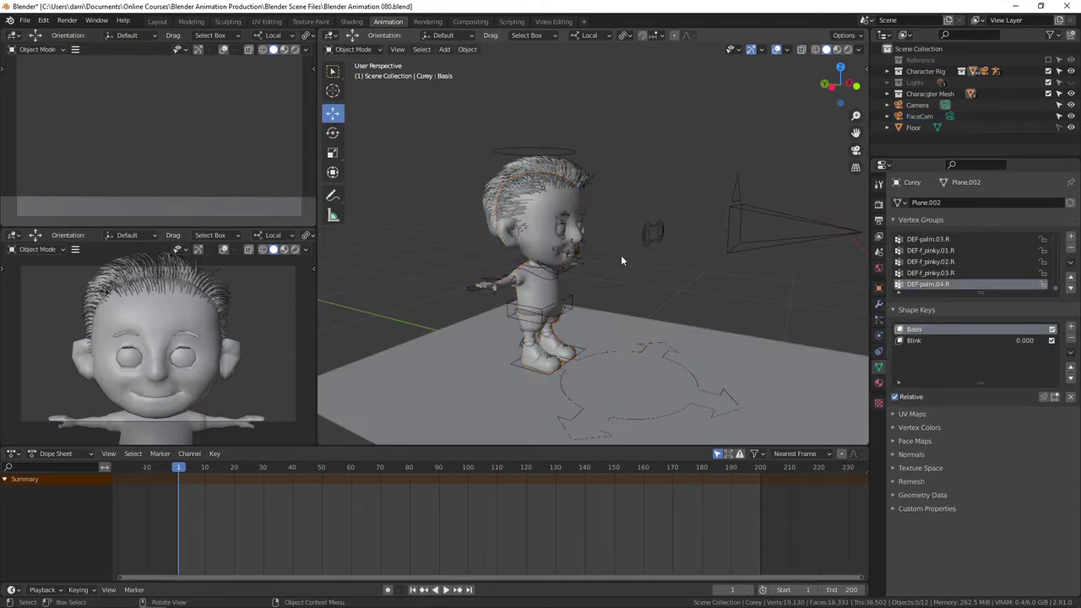
Step: Return the rig to Pose Mode and play the animation to check that FaceCam follows the head
click(566, 149)
click(626, 176)
scroll(624, 195, down, 4)
shift+middle_drag(607, 222, 643, 194)
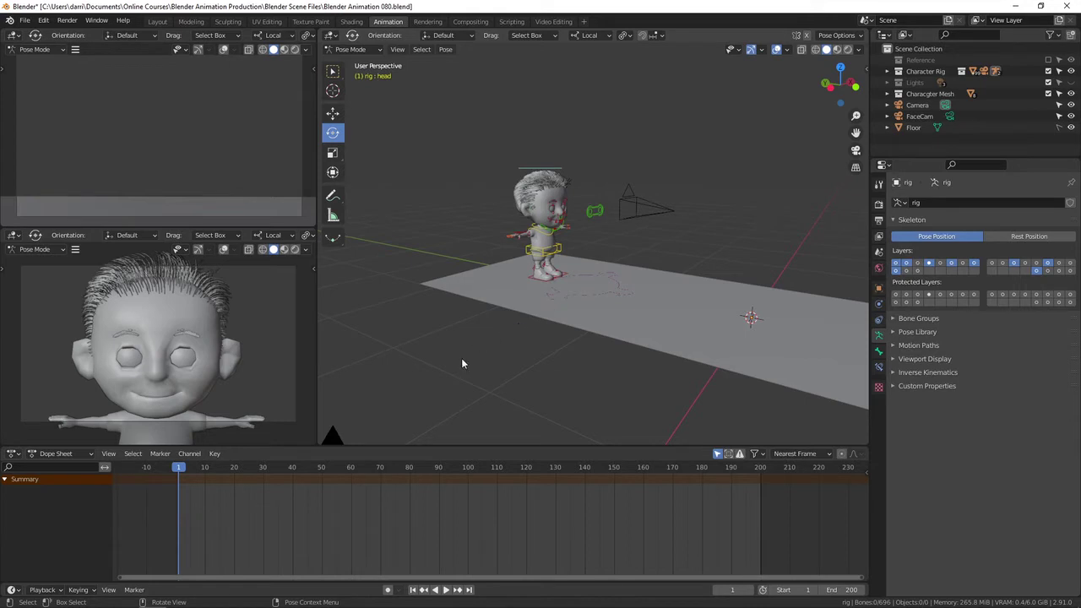
key(space)
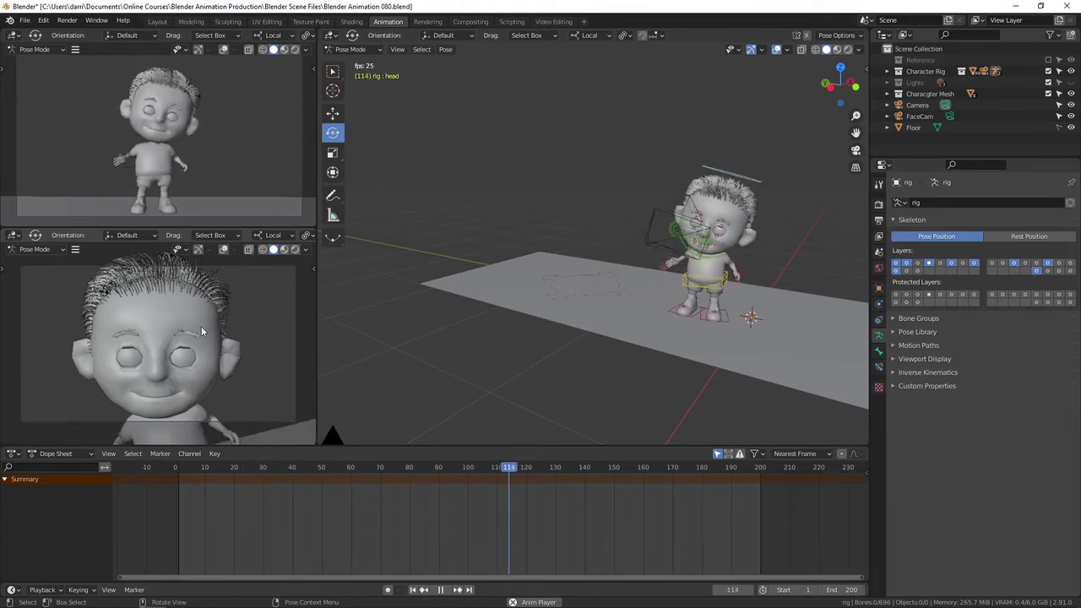
key(space)
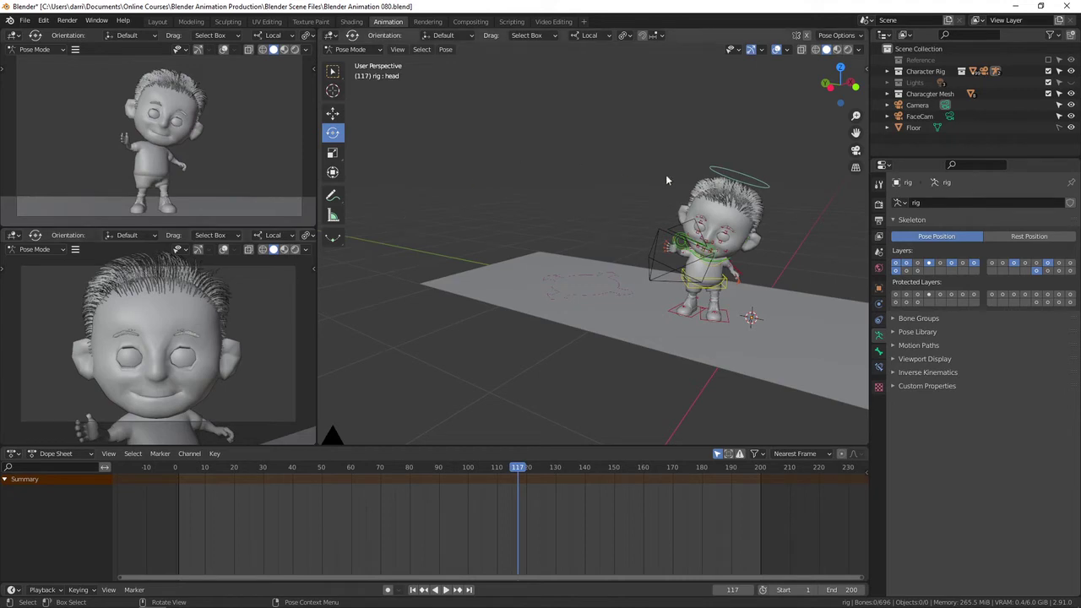
Step: Hide the FaceCam and Camera objects in the viewport and replay the animation through both camera views
click(1070, 116)
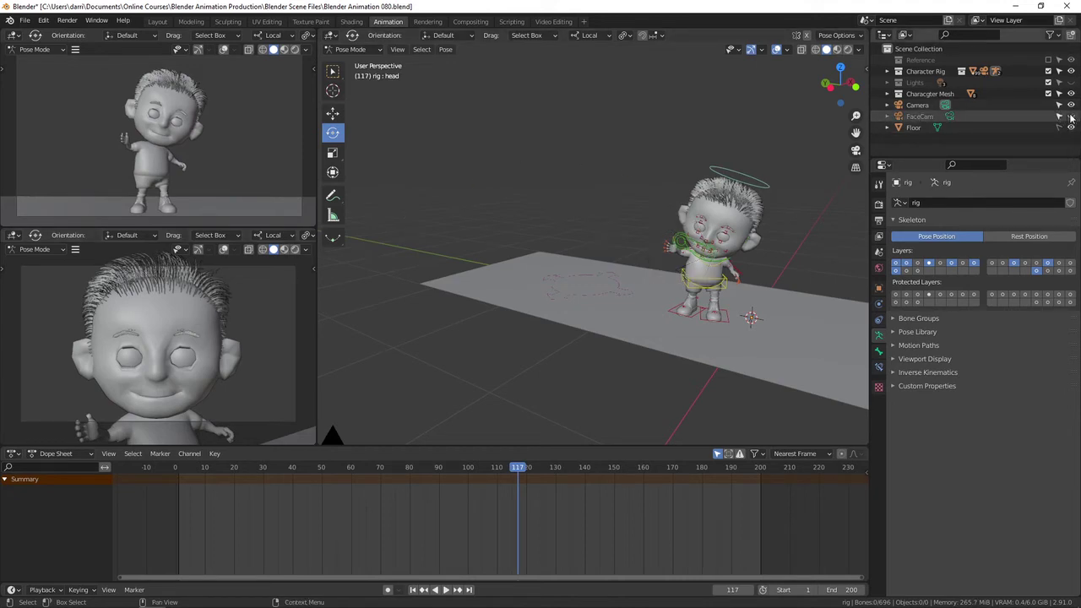
click(1071, 105)
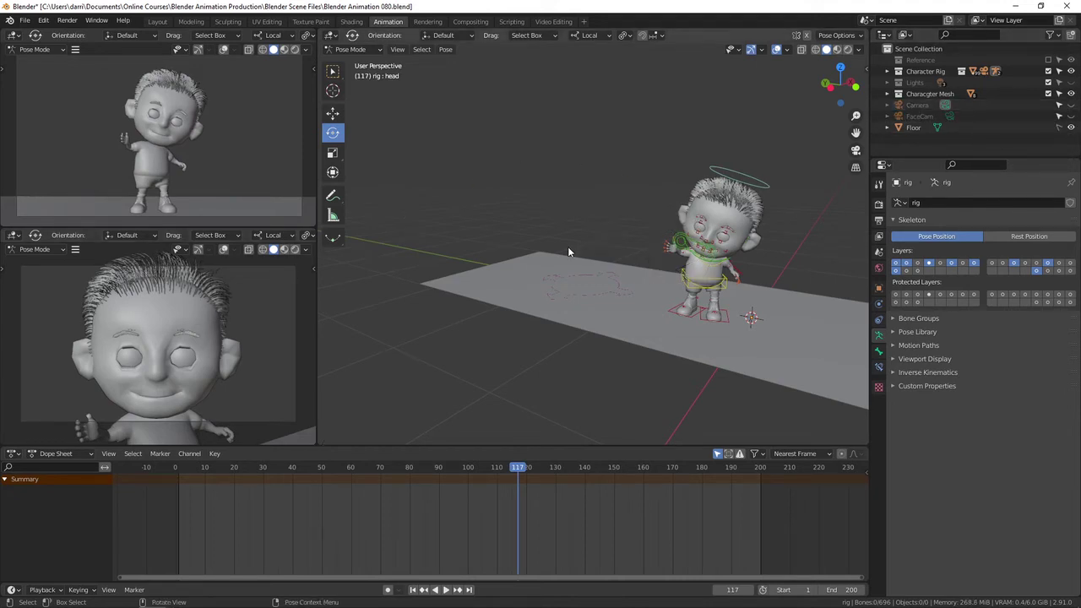
key(space)
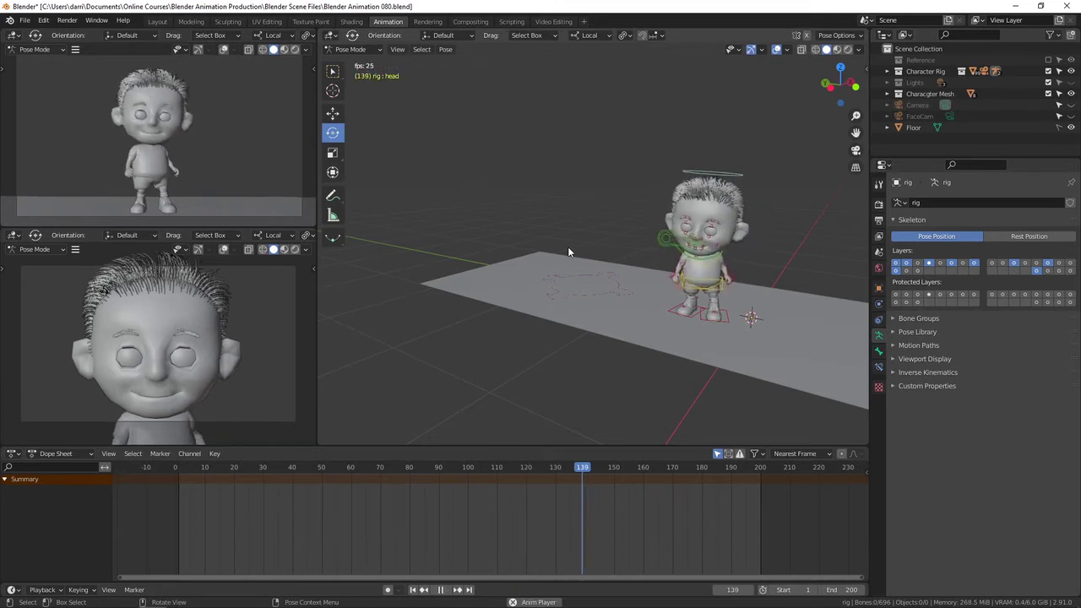
key(space)
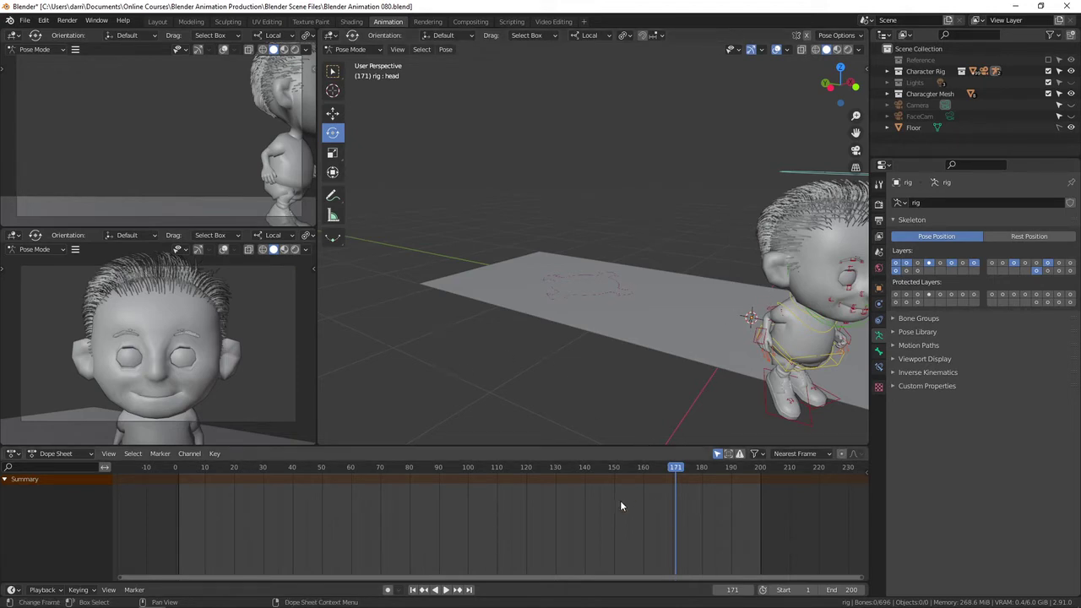
Step: Restart from frame 1, stop at frame 22 and set both camera viewports to Material Preview shading
key(shift+Left)
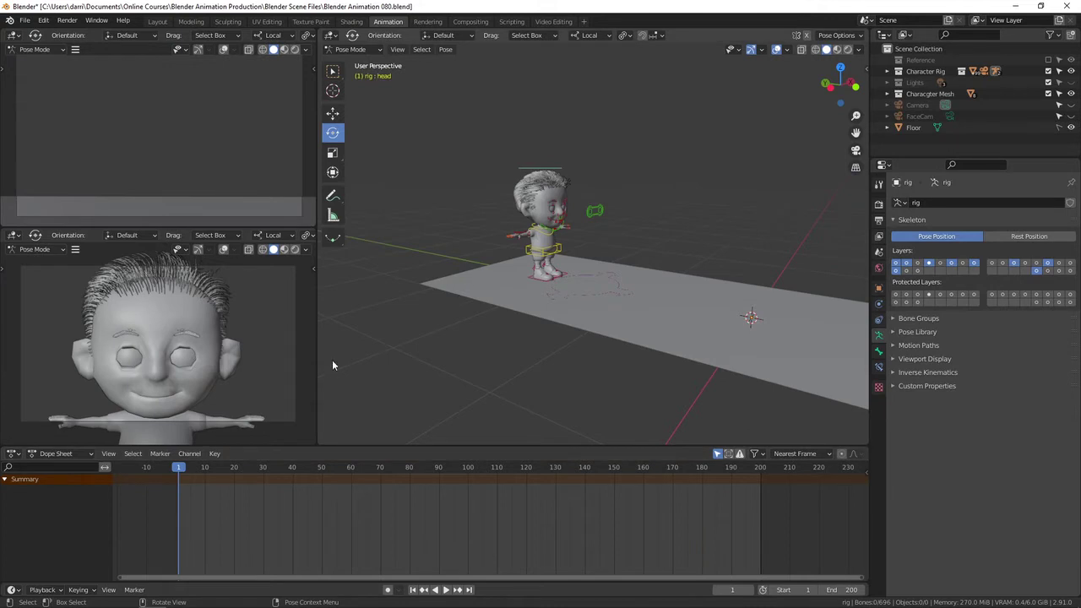
scroll(488, 289, up, 2)
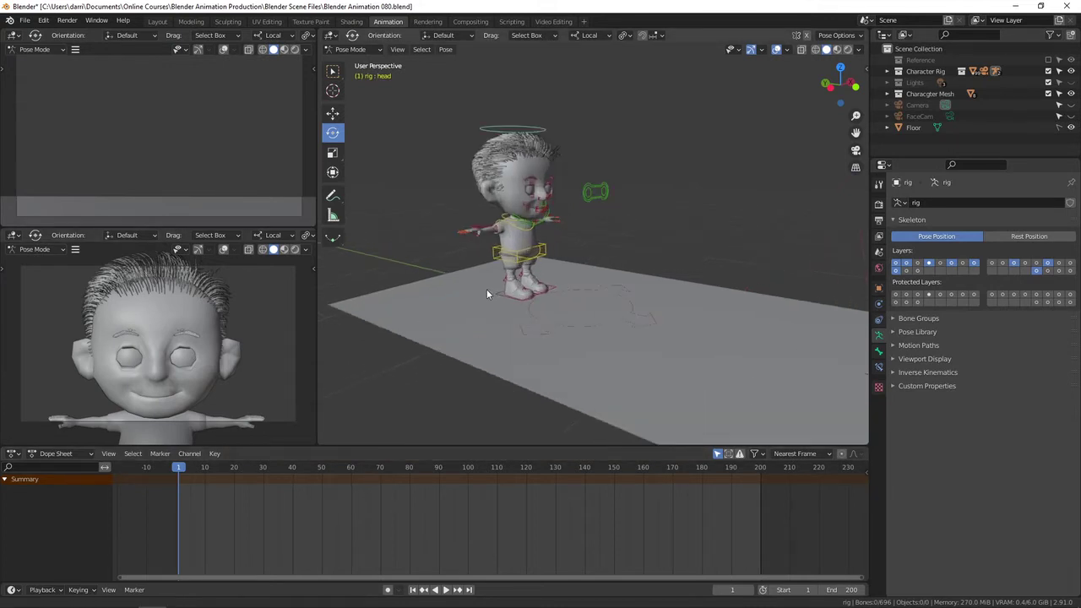
scroll(487, 288, up, 1)
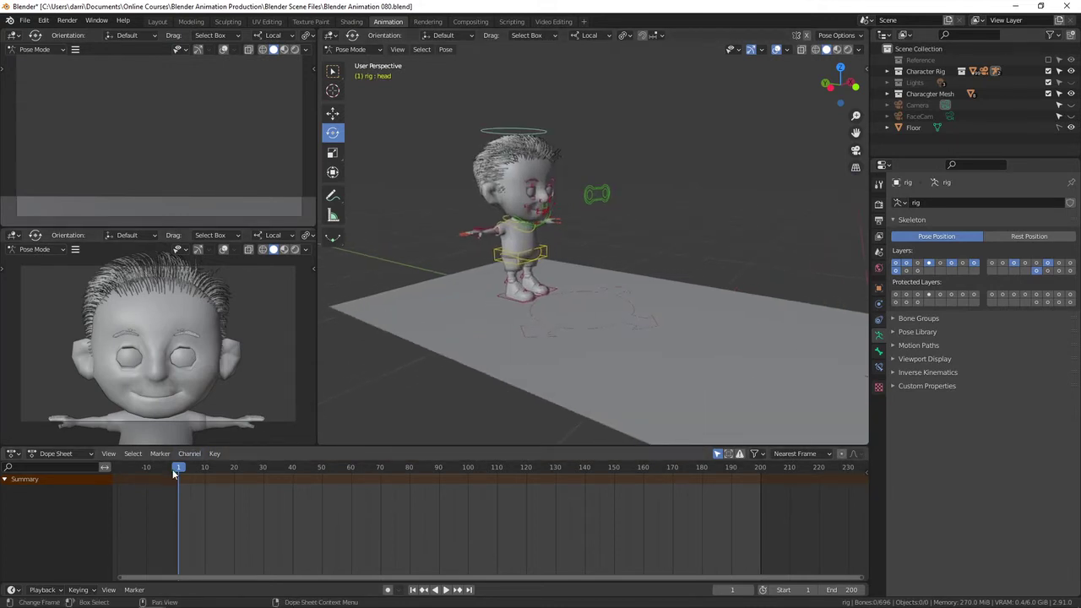
key(space)
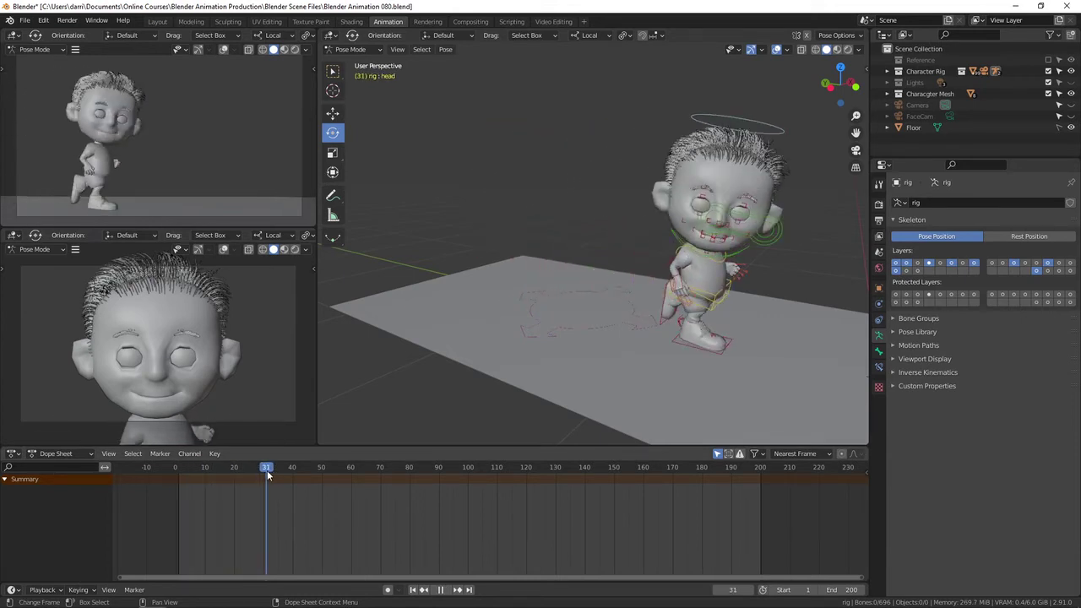
drag(266, 476, 240, 477)
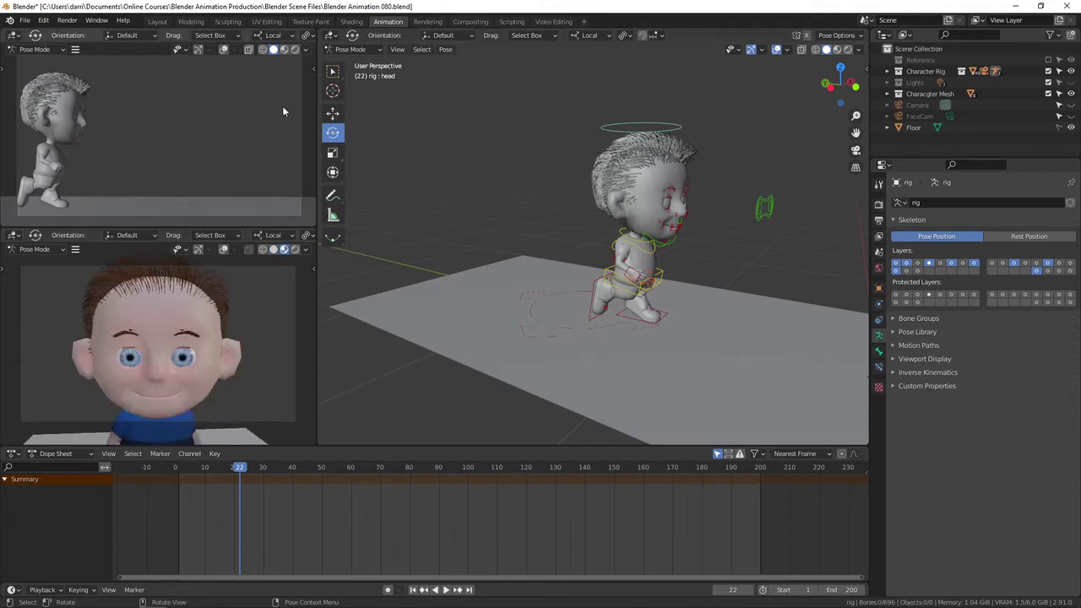
click(287, 50)
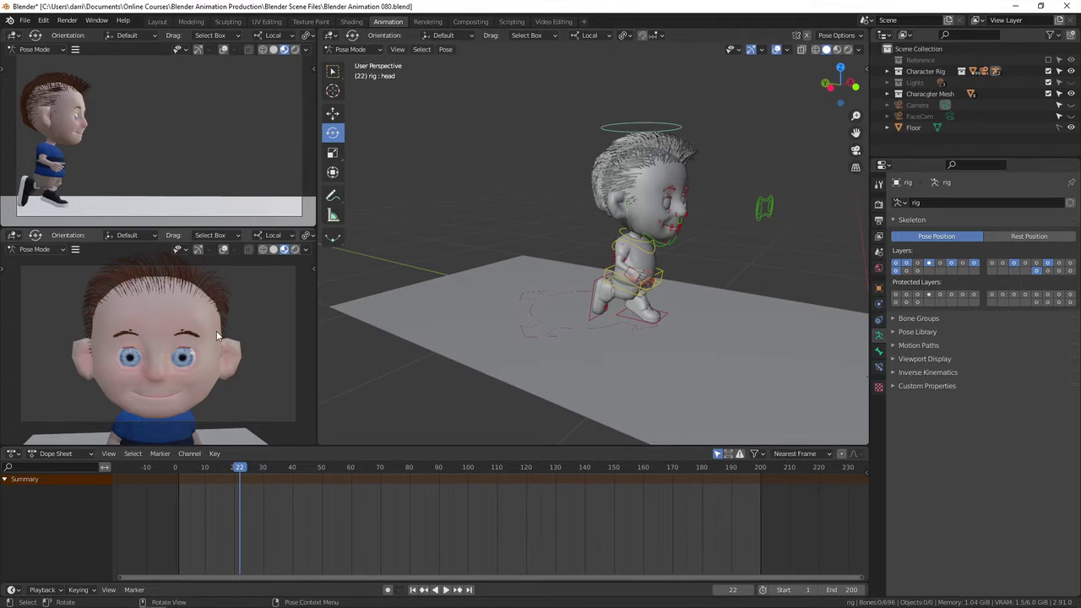
Step: Select the character's body mesh, make its Blink shape key active and move the playhead to frame 21
click(204, 372)
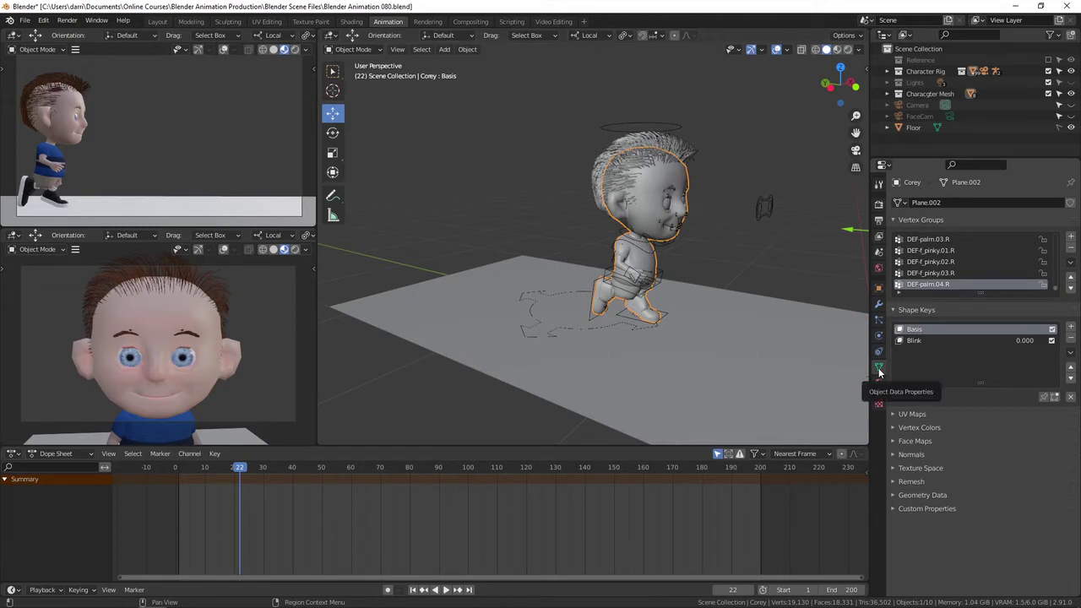
click(916, 342)
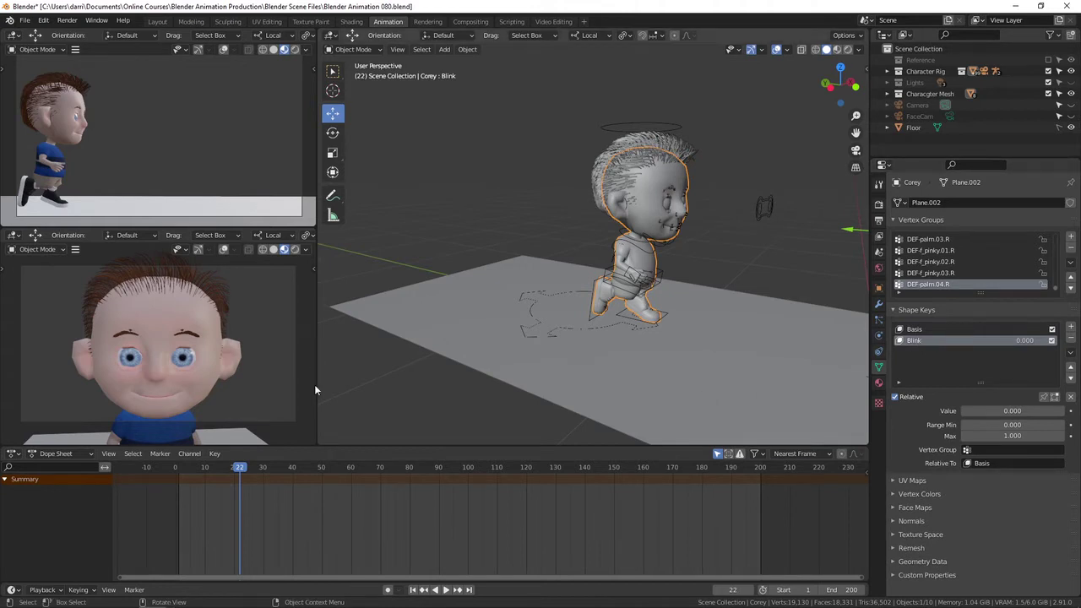
key(ctrl+shift+space)
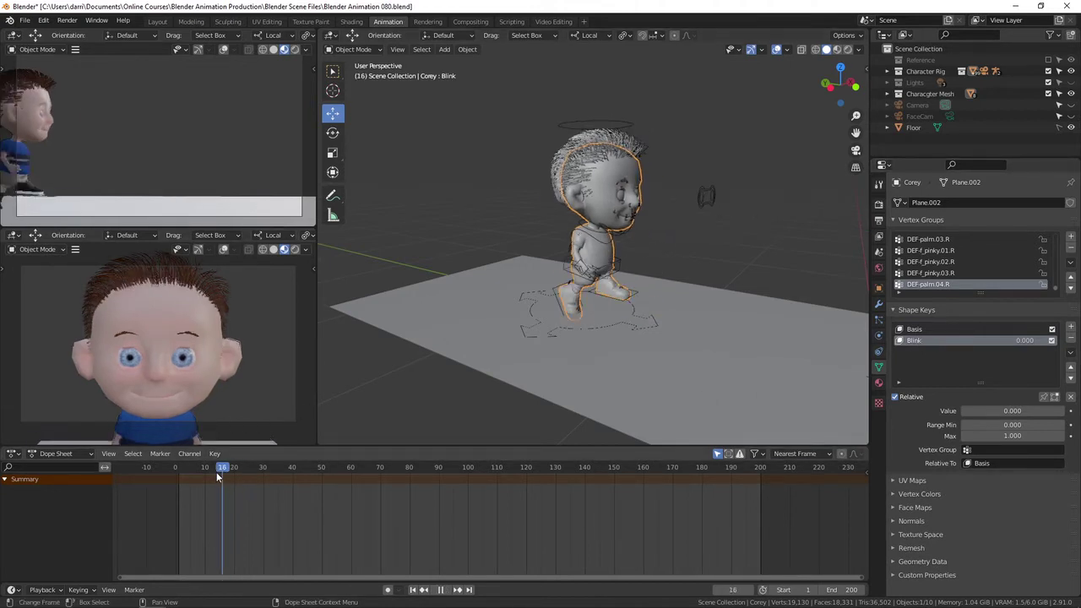
drag(217, 473, 238, 482)
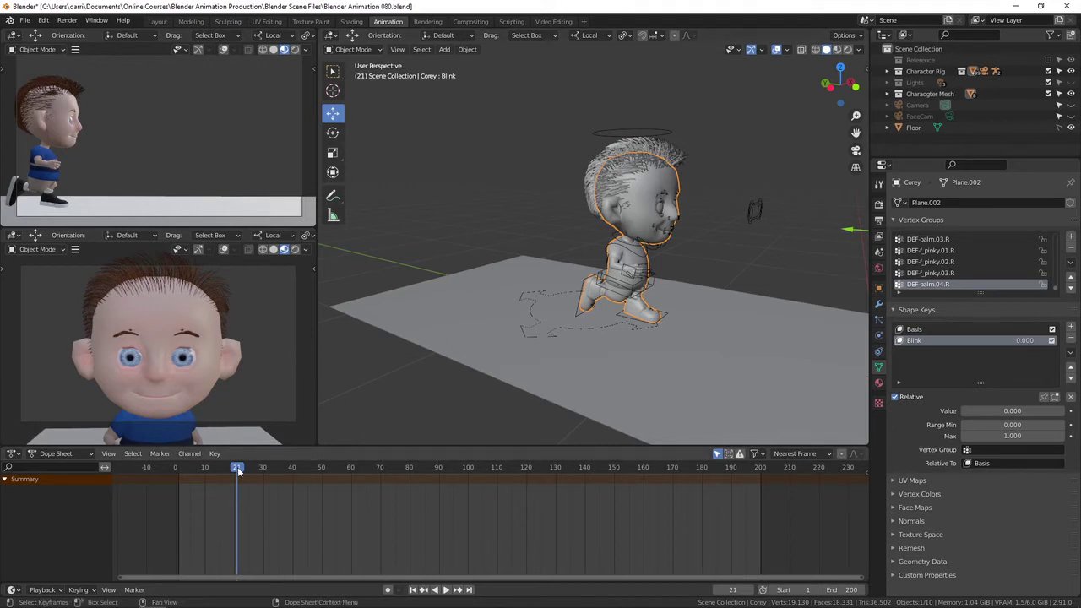
Step: Move the playhead to frame 22 and keyframe the Blink shape key value at 0
key(space)
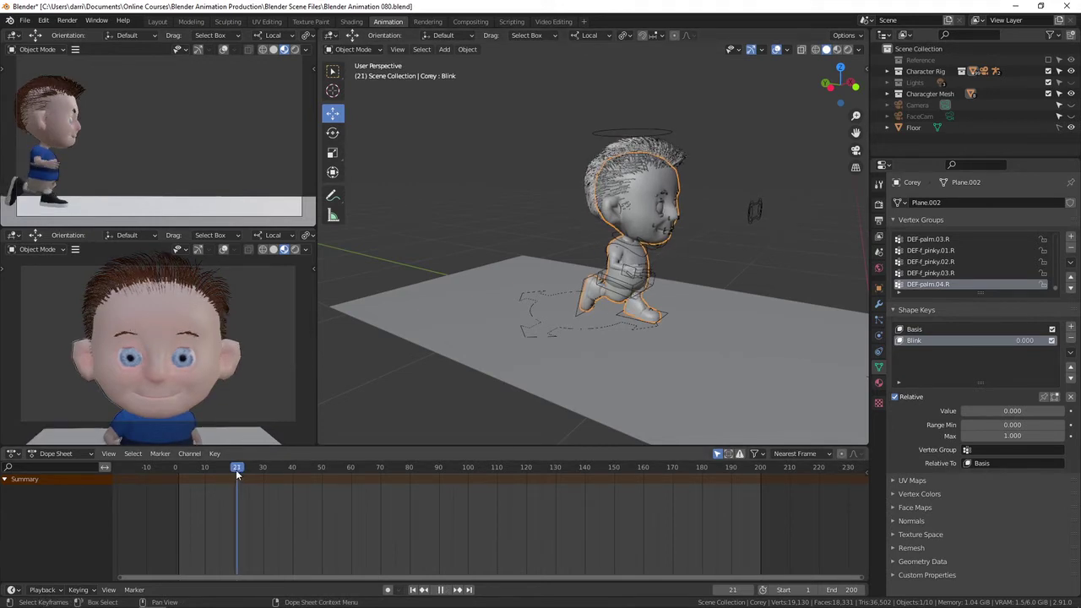
drag(237, 471, 240, 472)
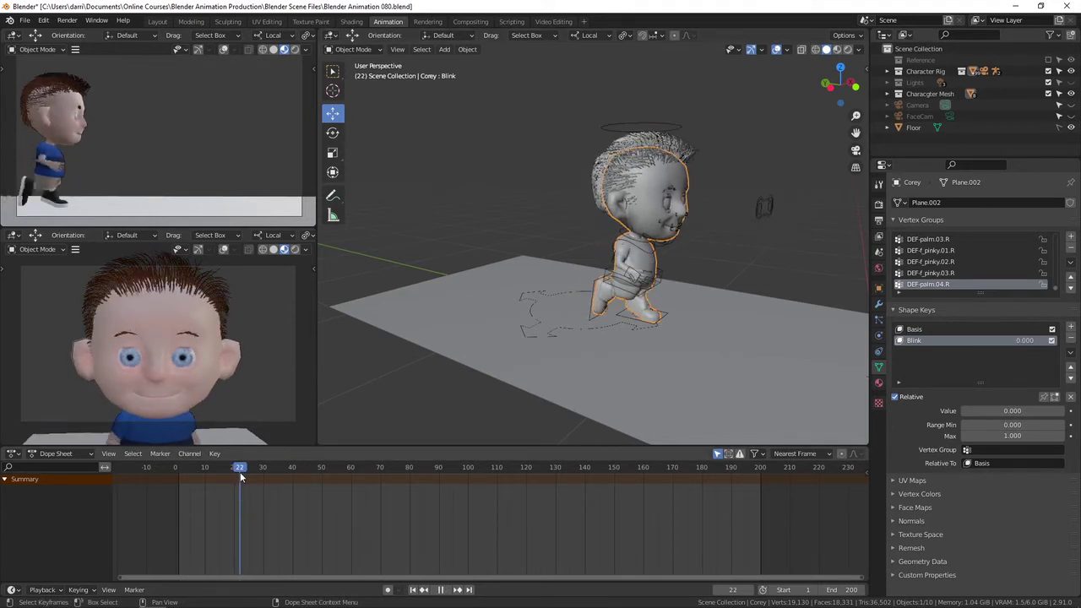
key(space)
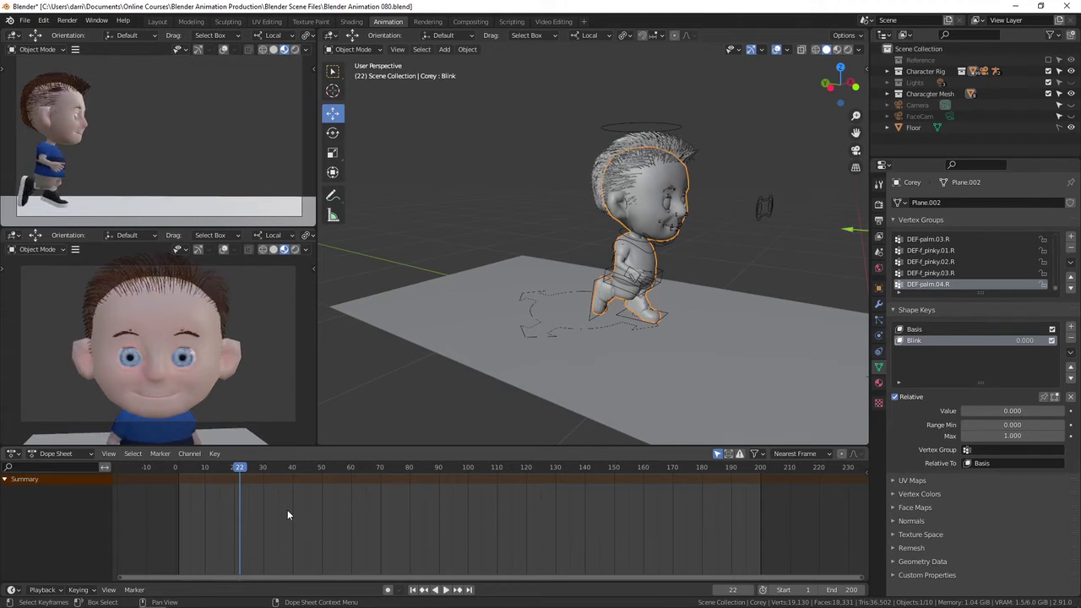
click(1071, 412)
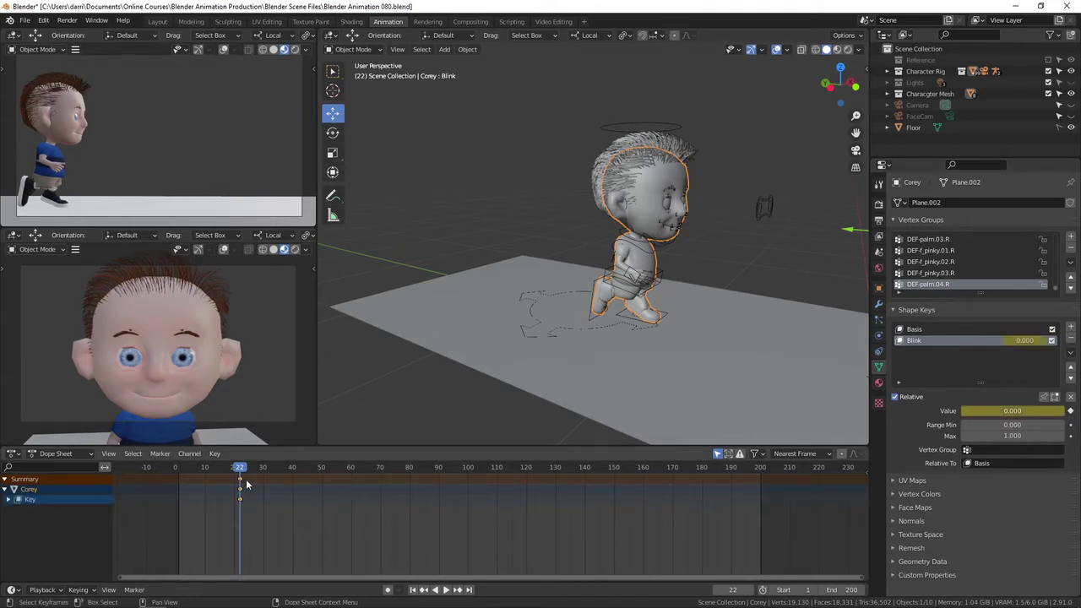
Step: At frame 24, set the Blink value to 1, turn on auto keying and keyframe the closed eyes
key(Right)
key(Right)
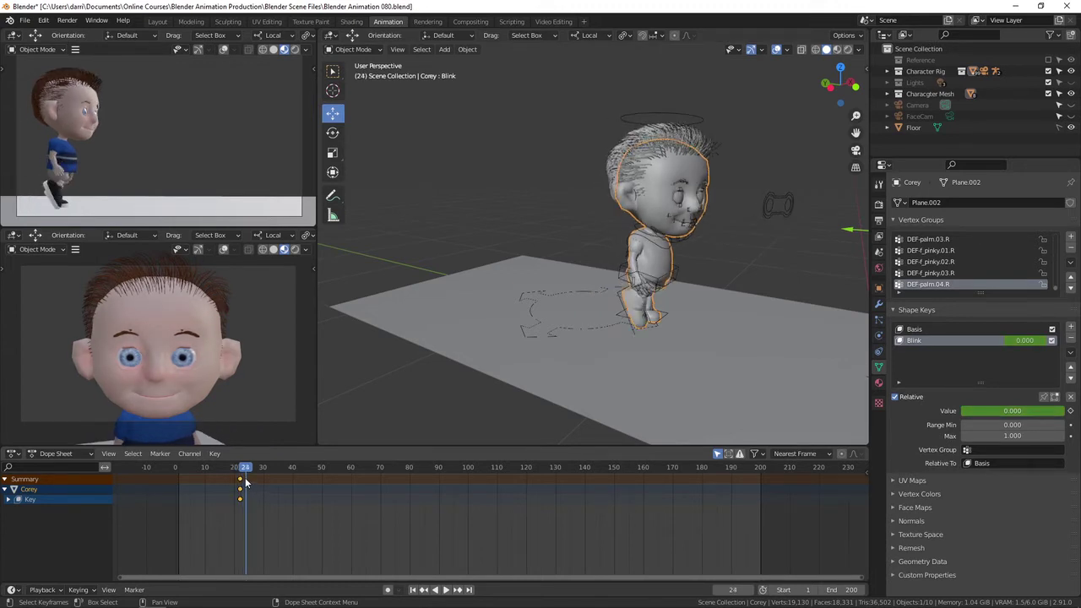
click(990, 412)
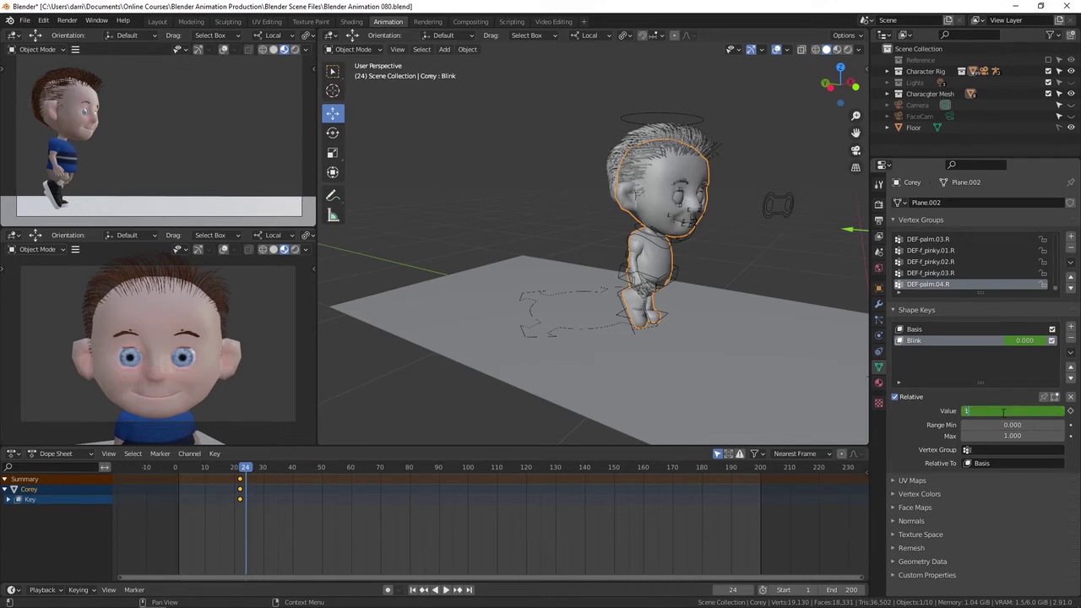
text(1)
key(Return)
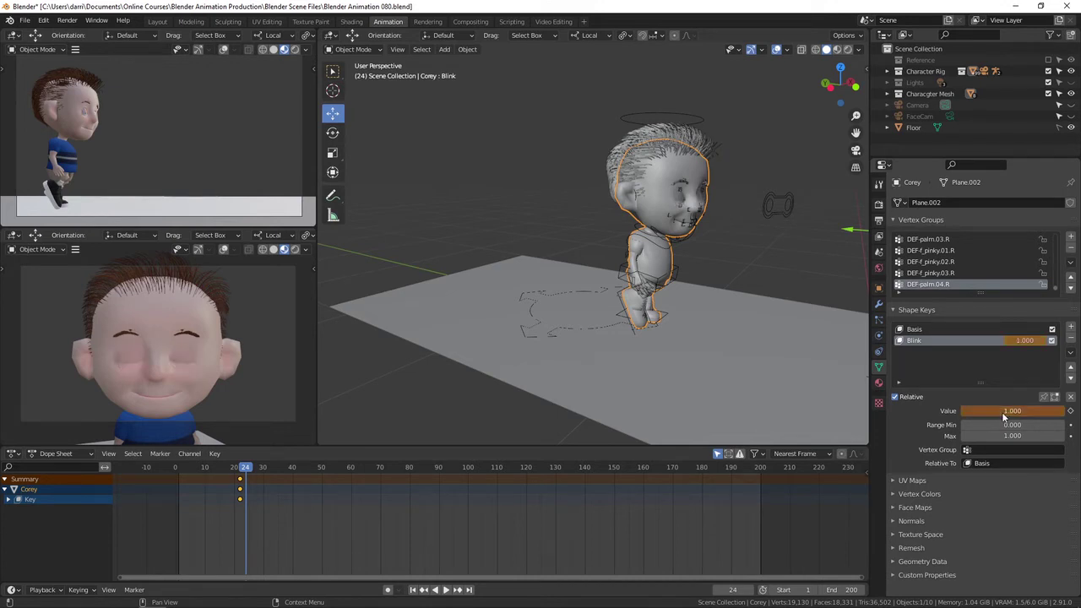
click(387, 589)
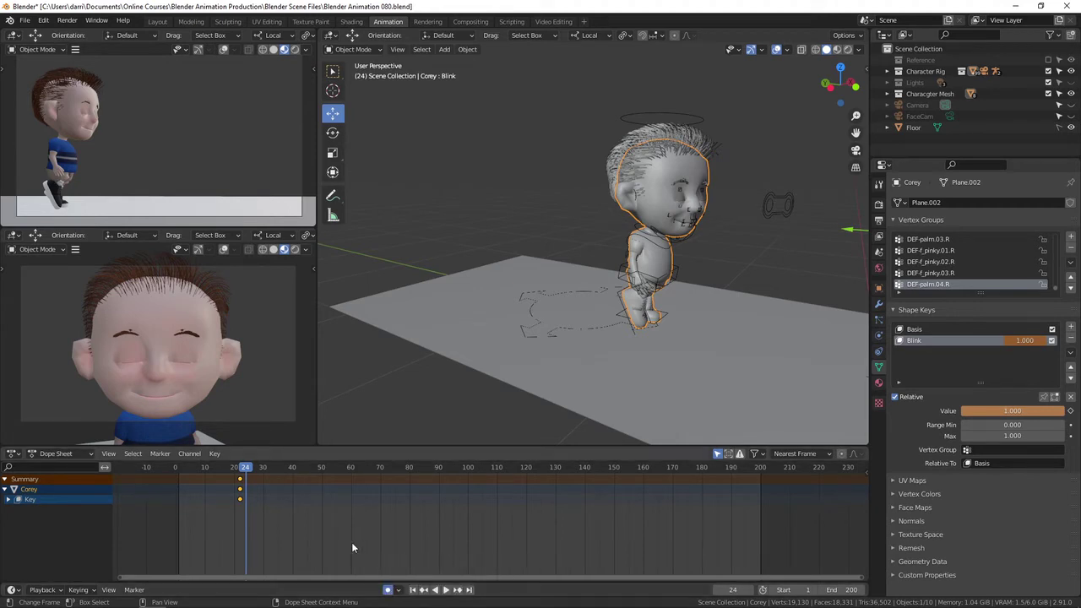
click(1070, 410)
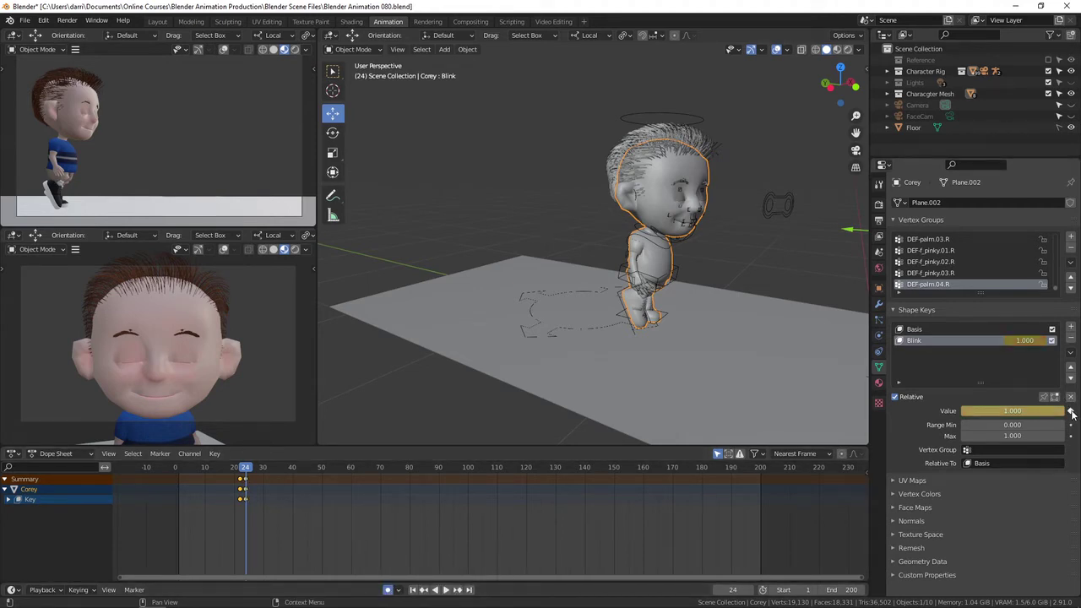
Step: Advance to frame 26 and add a second Blink keyframe at value 1 to hold the eyes closed
scroll(249, 512, up, 10)
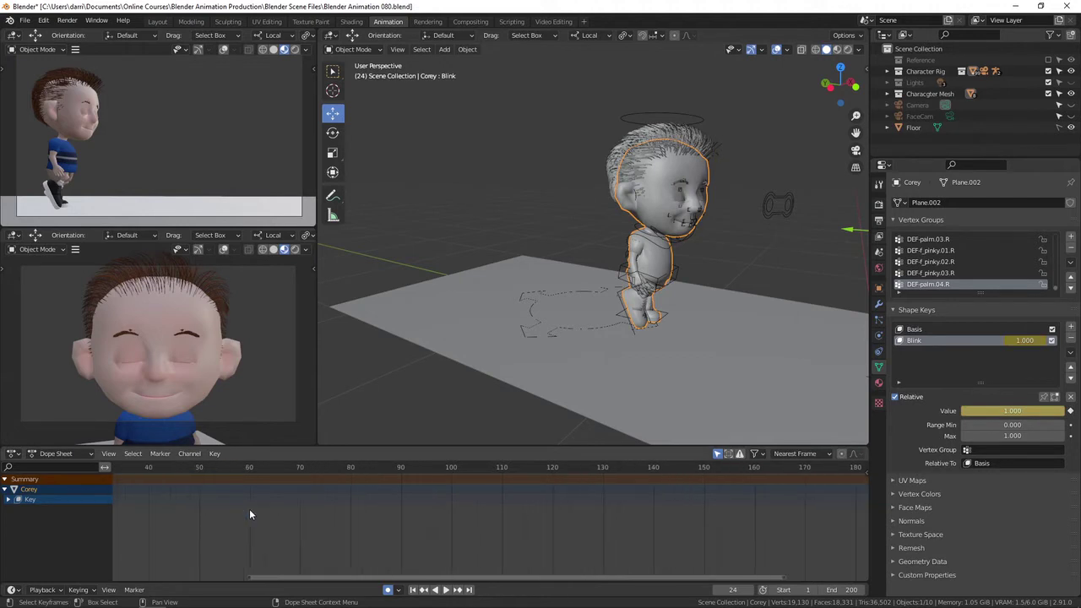
middle_drag(214, 518, 674, 563)
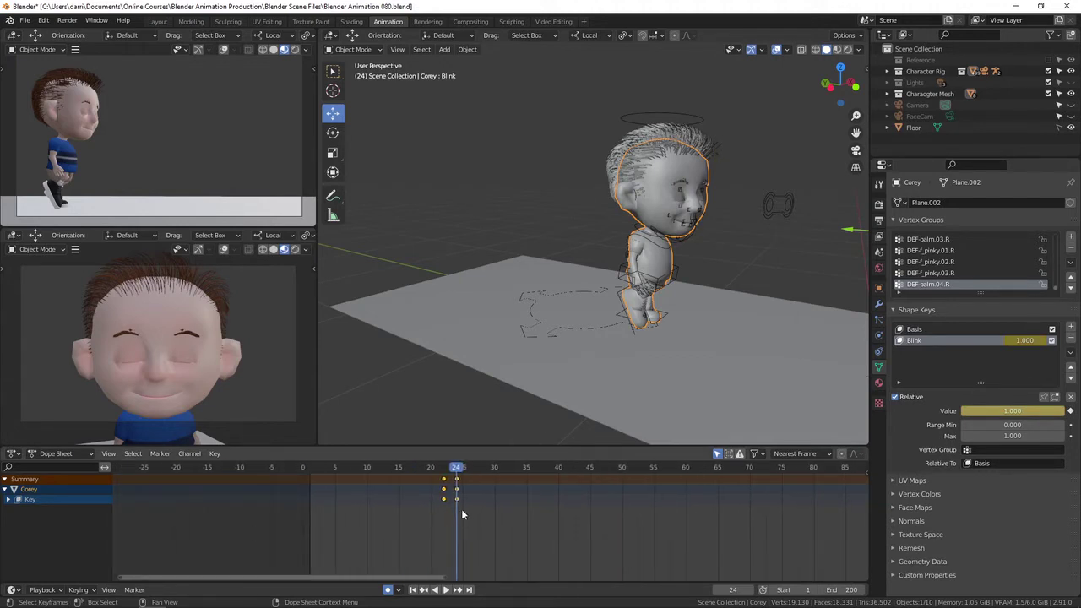
key(Right)
key(Right)
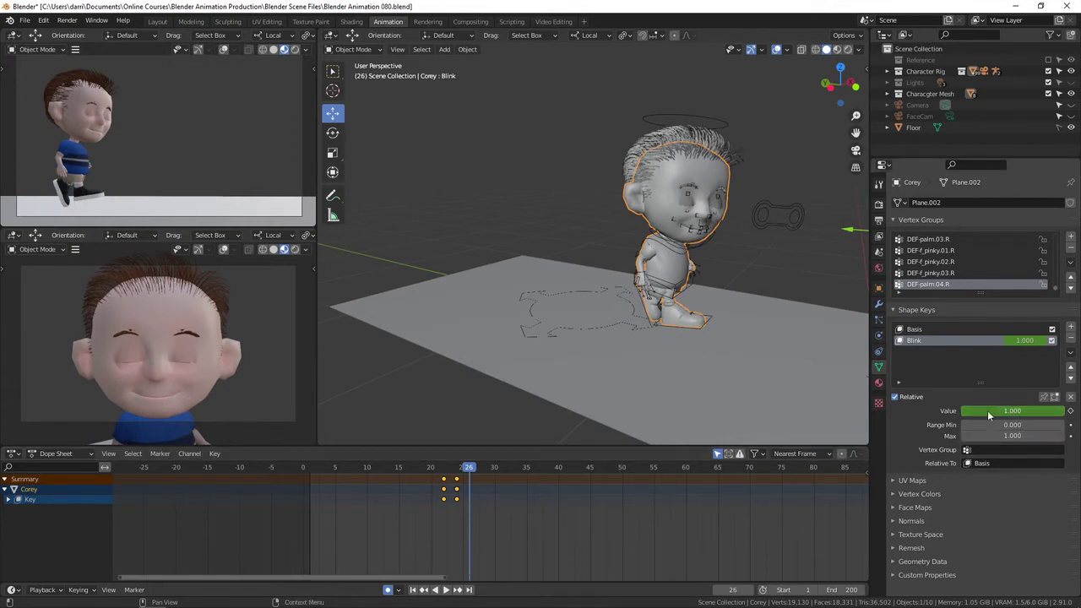
click(1069, 410)
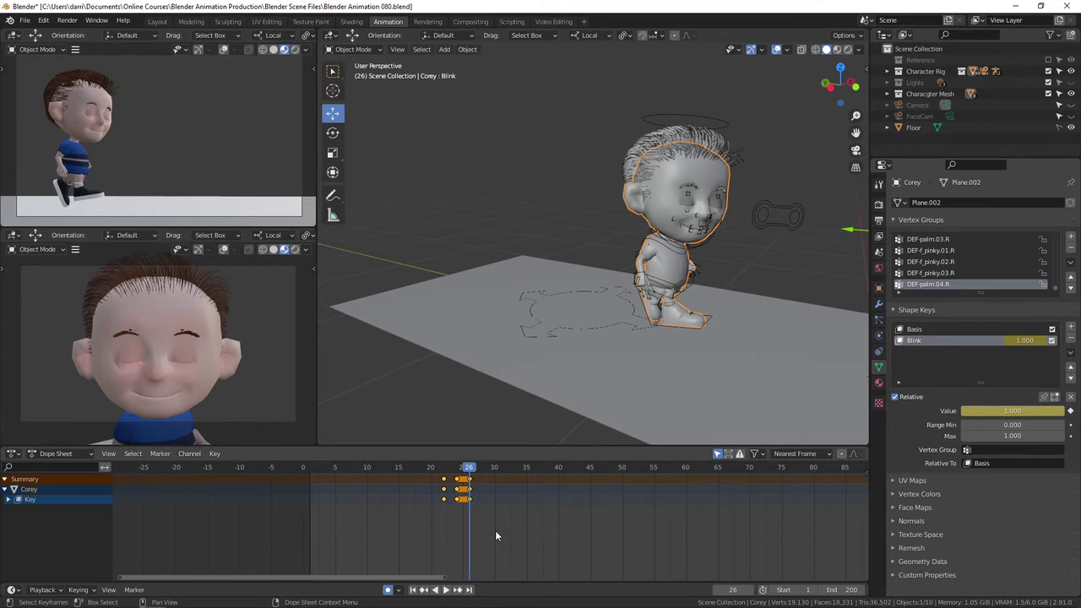
Step: Reopen the eyes with a Blink keyframe of 0 at frame 28, and play the animation to check the blink
key(Right)
key(Right)
click(1011, 410)
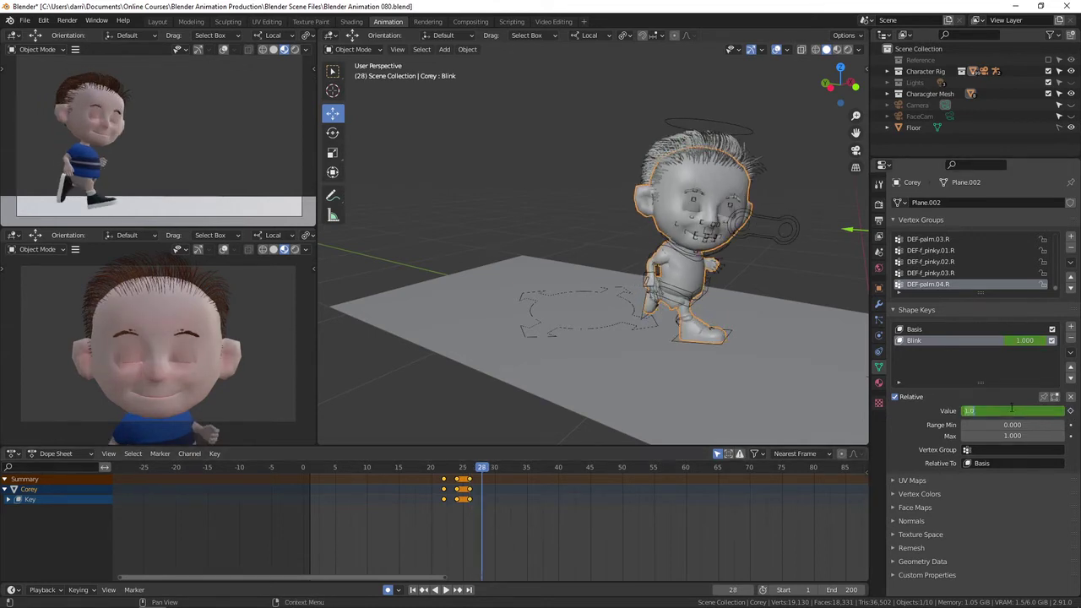
text(0)
key(Return)
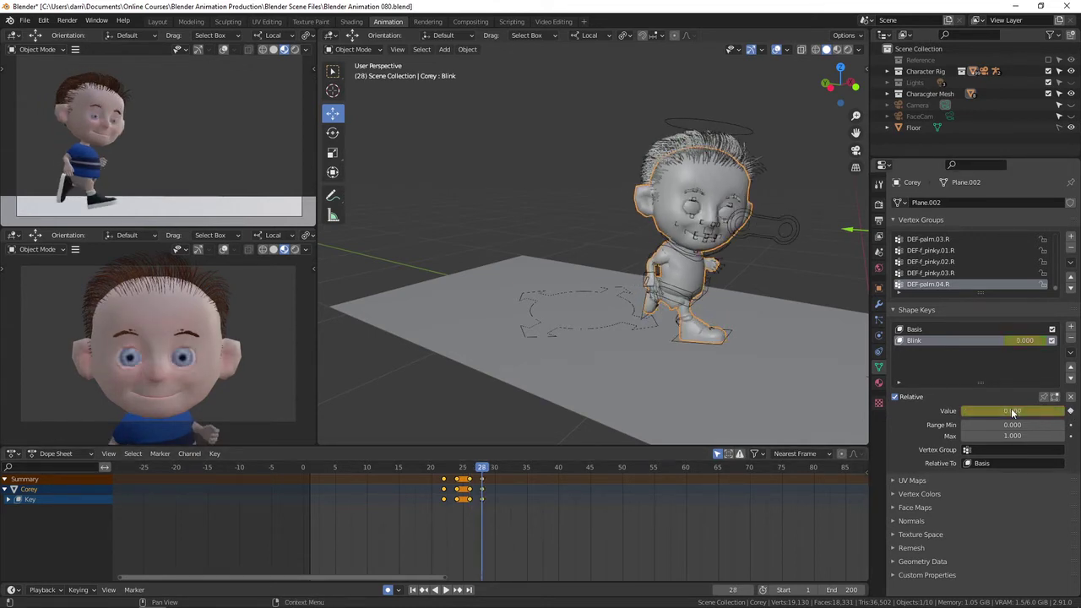
key(i)
key(space)
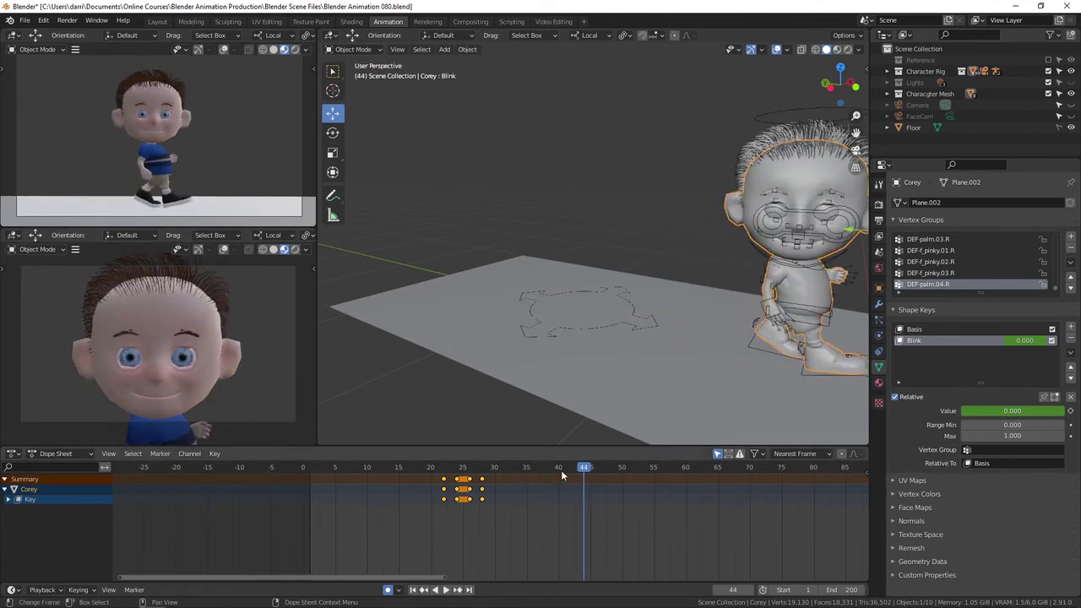
Step: Go to frame 20, select the rig's eyes control in Pose Mode and insert a Location keyframe for it
click(390, 484)
drag(390, 484, 430, 494)
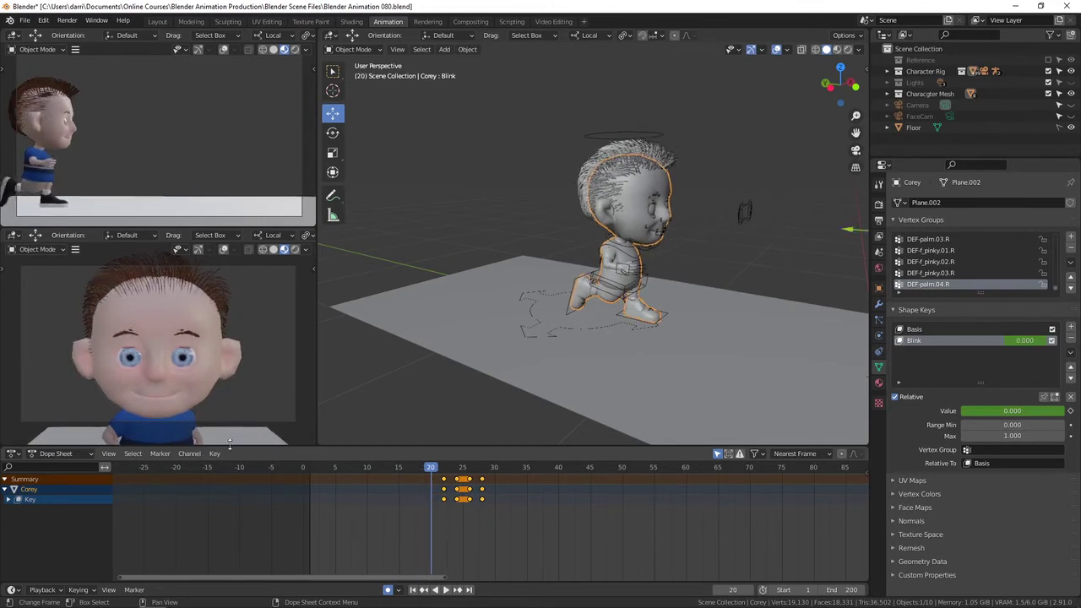
click(749, 215)
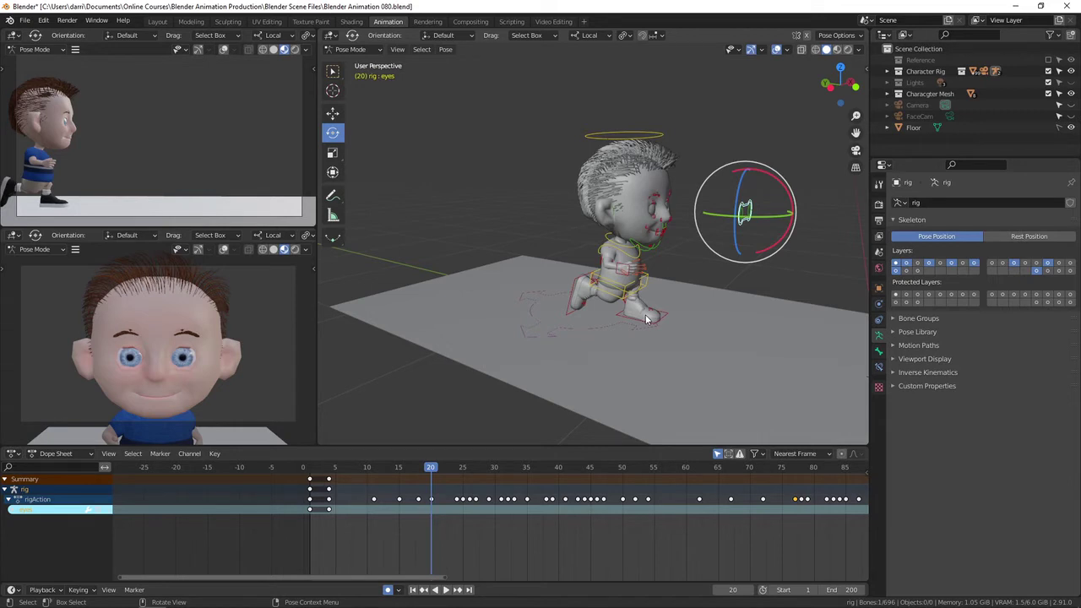
key(i)
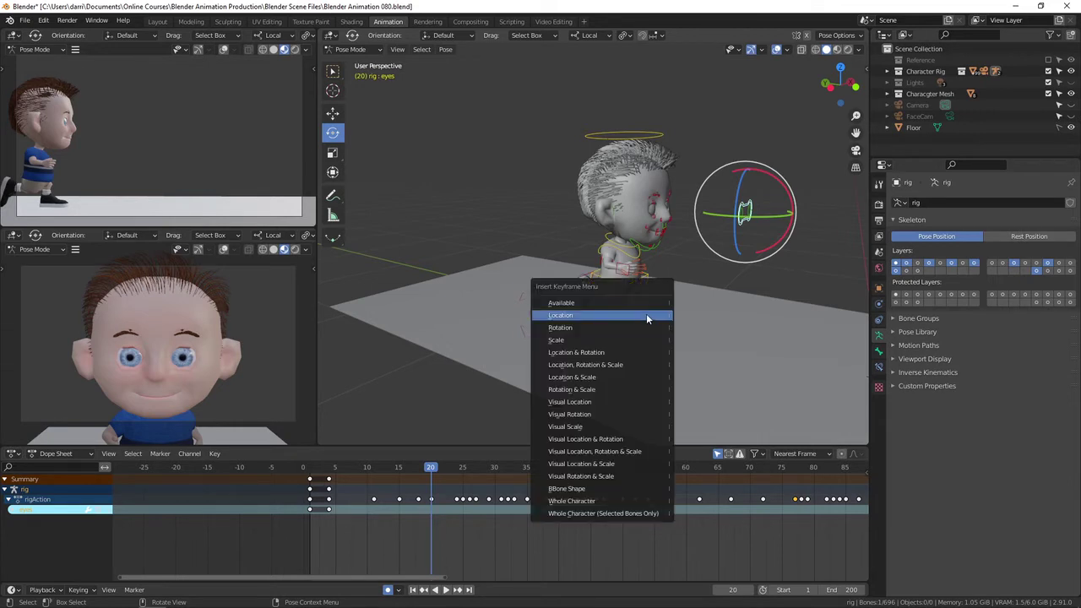
click(645, 319)
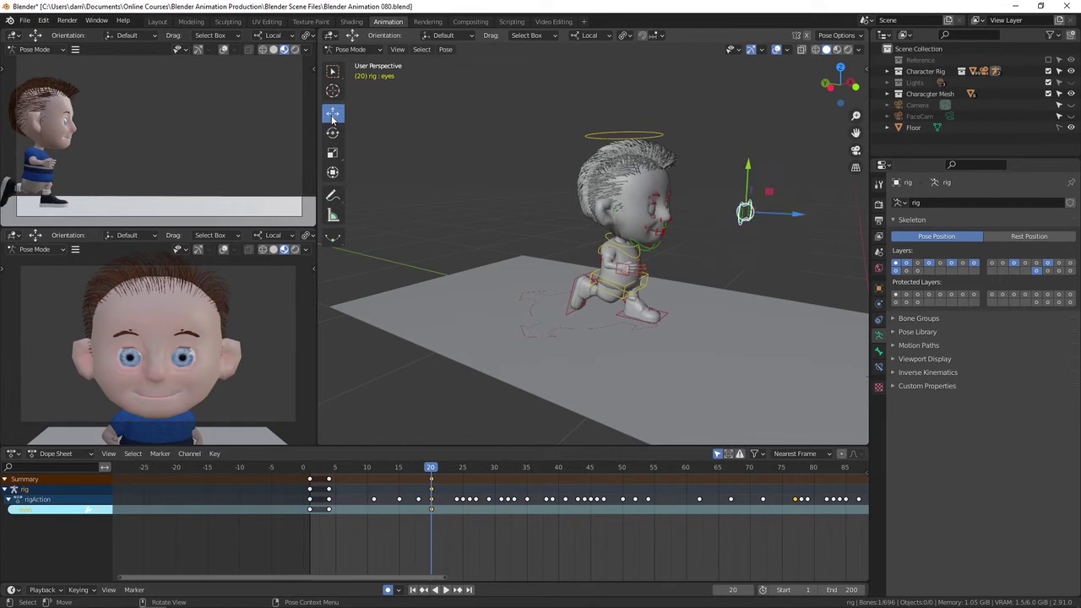
Step: Using the Move tool with Global orientation, shift the eyes control about 0.22 m sideways at frame 28 for a sideways glance
click(333, 115)
click(597, 35)
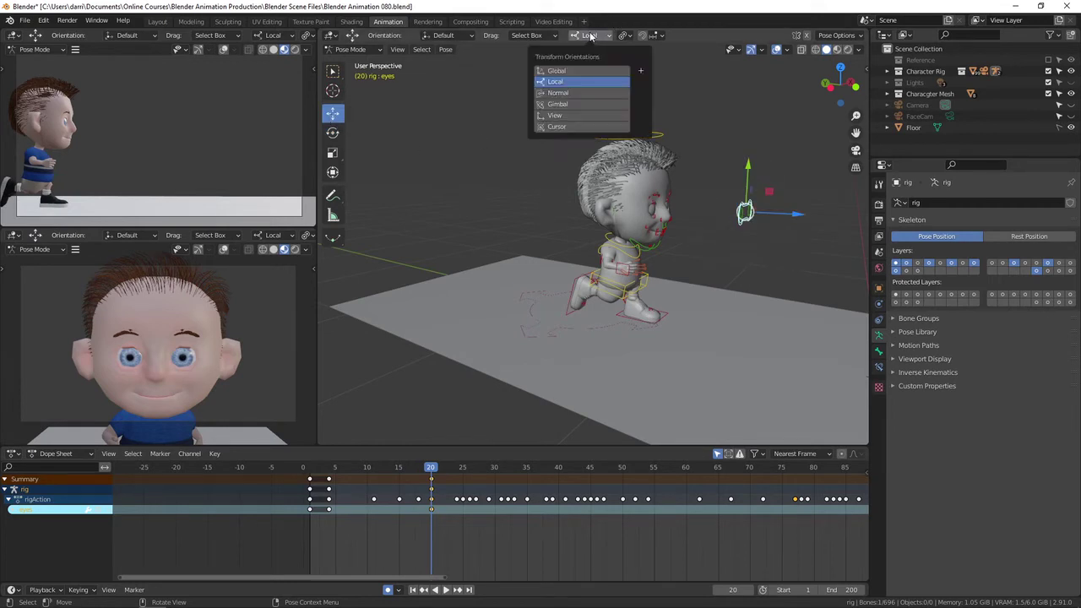
click(573, 75)
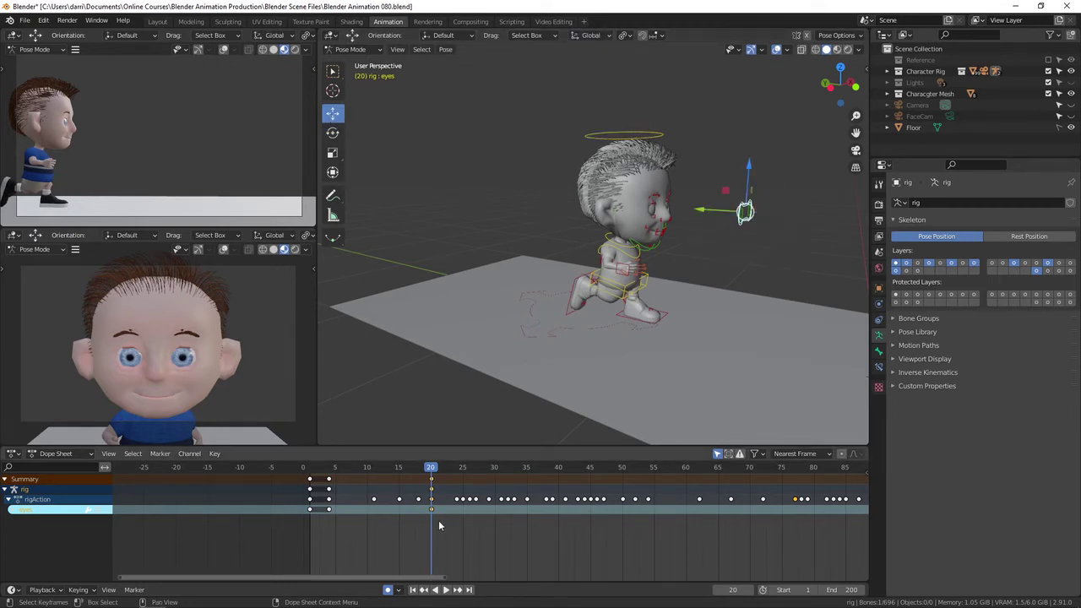
key(space)
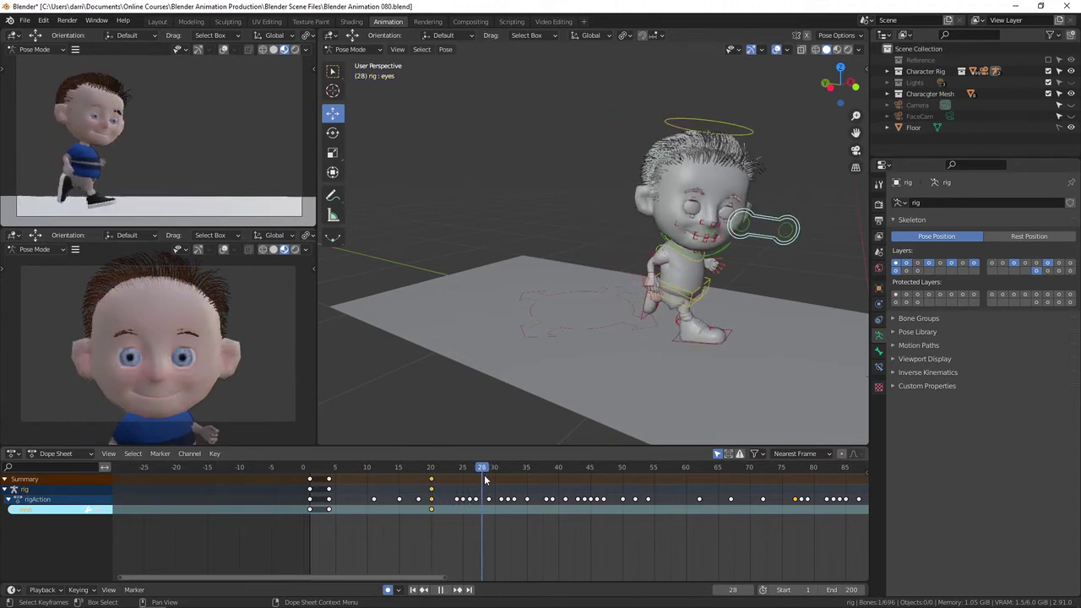
mouse_move(775, 251)
middle_down()
mouse_move(766, 284)
mouse_move(790, 266)
middle_up()
key(g)
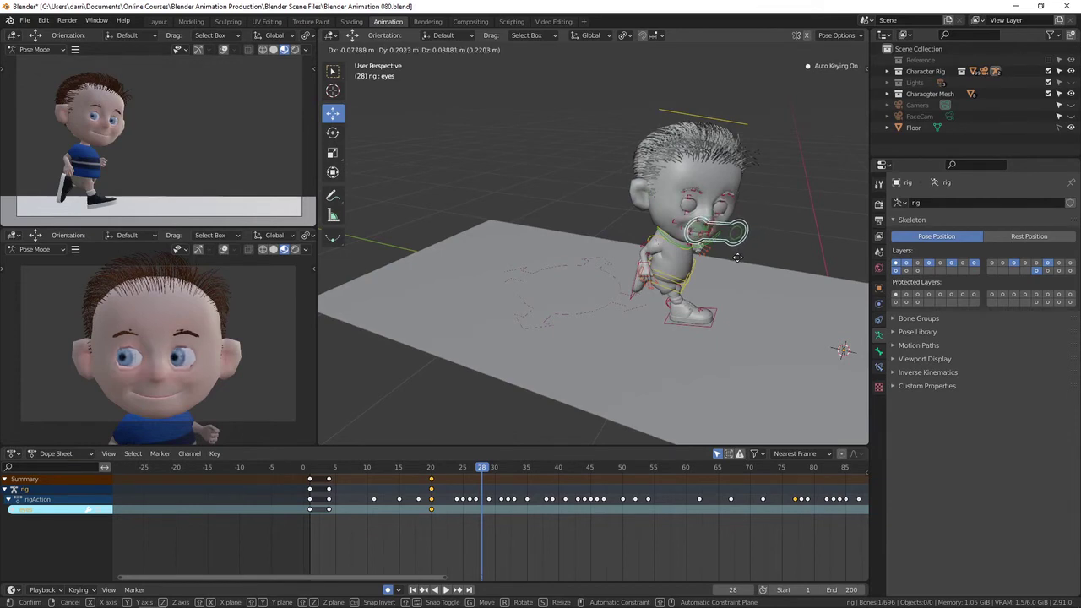
click(737, 257)
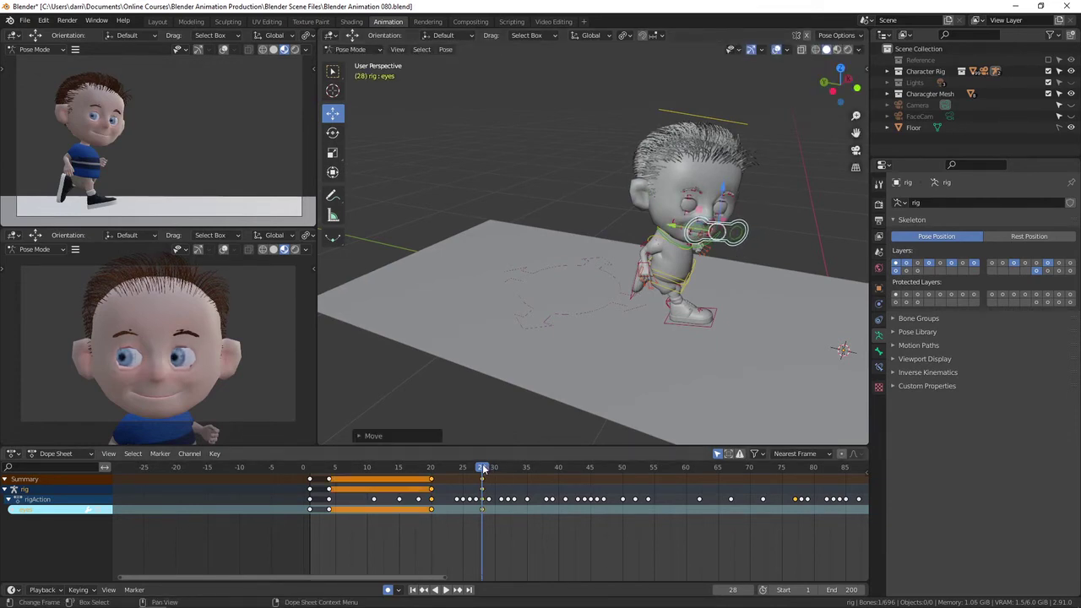
Step: Replay the animation from frame 1 to review the eye movement and stop at frame 38
key(shift+Left)
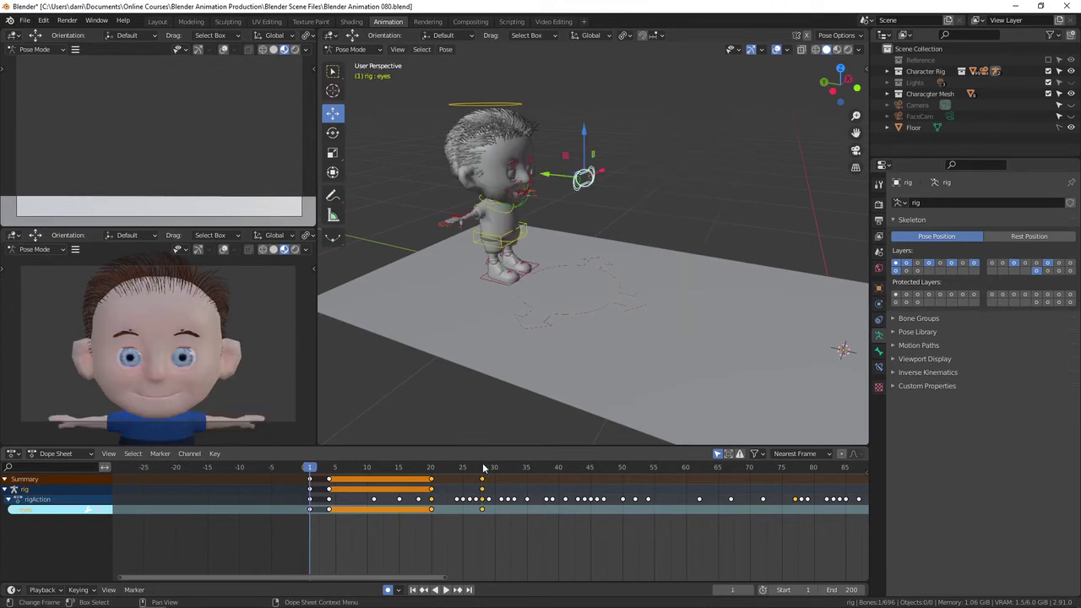
key(space)
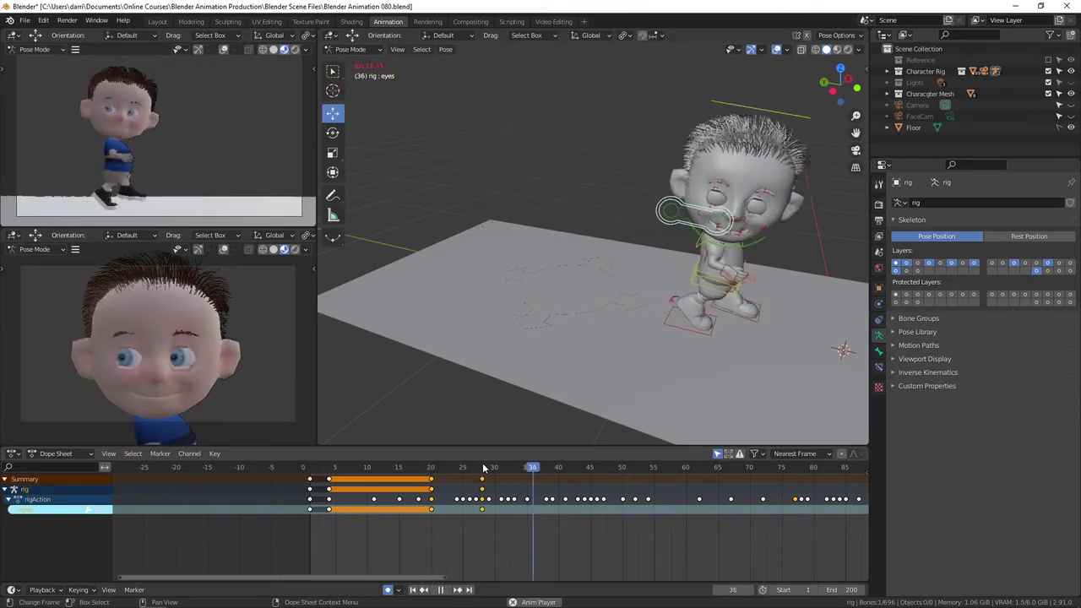
key(space)
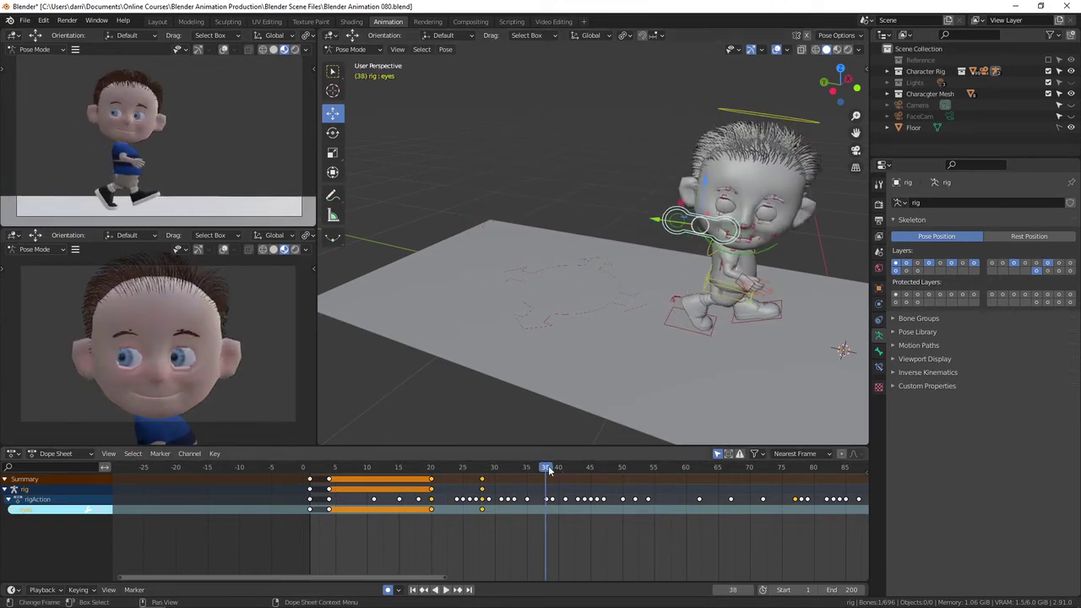
mouse_move(547, 471)
mouse_down()
mouse_move(478, 473)
mouse_move(547, 478)
mouse_up()
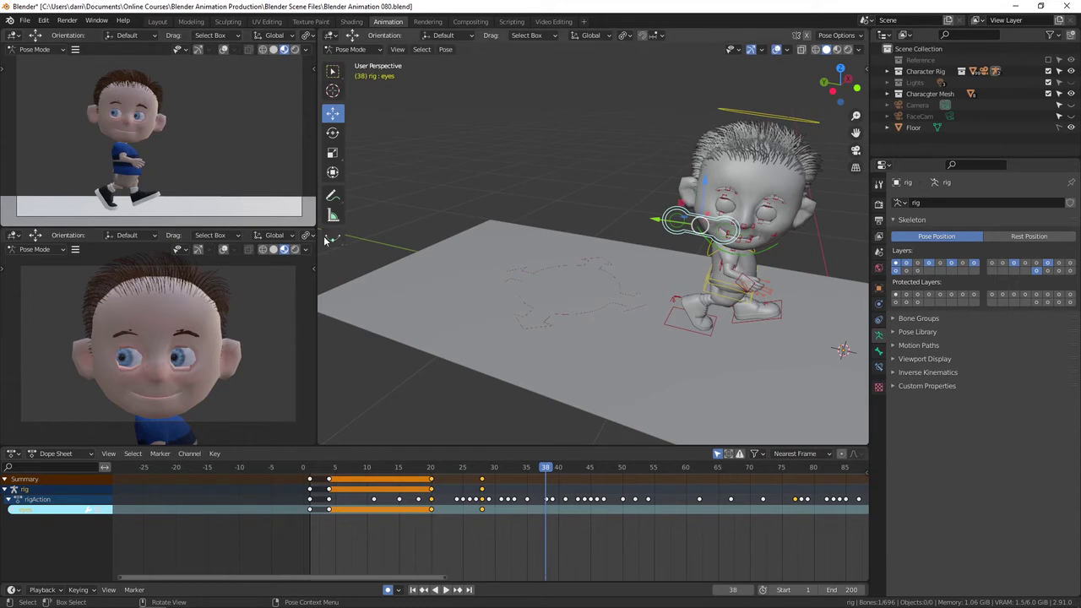
Step: At frame 38, recentre the eyes control in front of the face, showing overlays temporarily in the main camera view, and return to frame 1
click(224, 50)
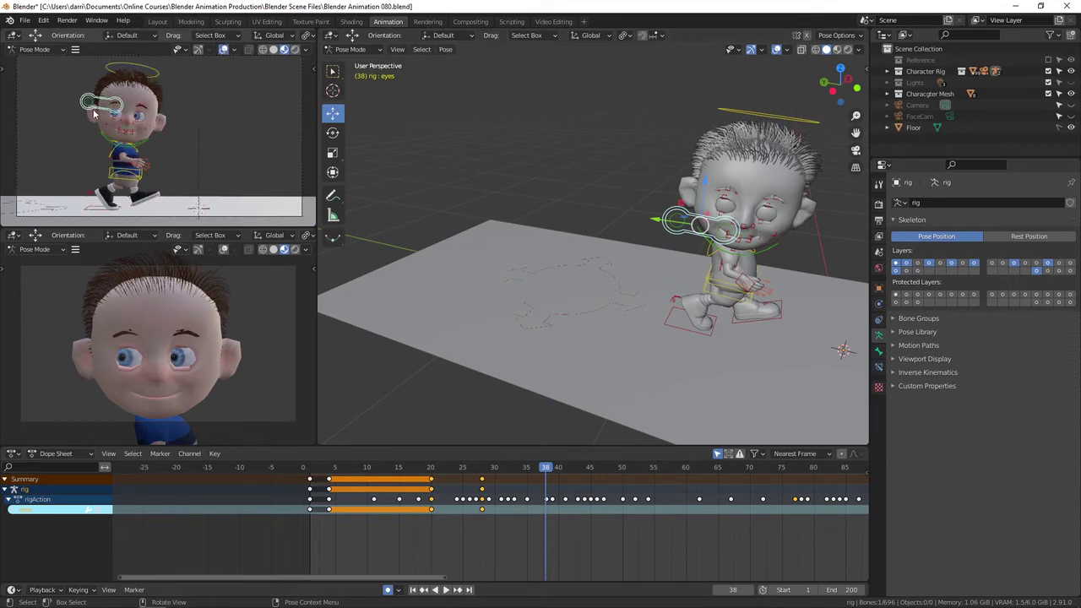
key(g)
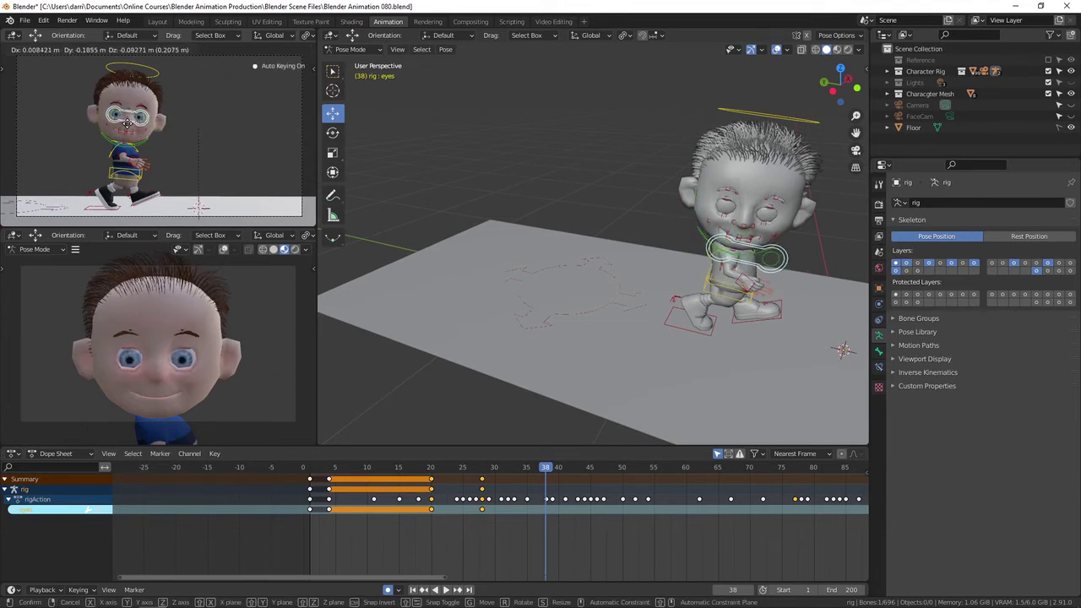
click(127, 123)
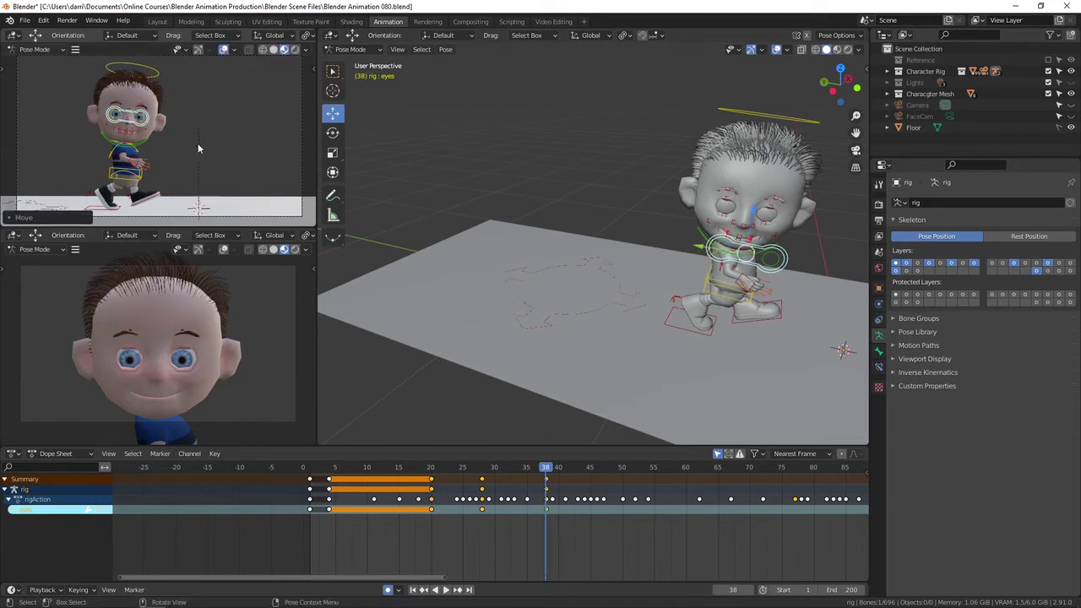
key(ctrl+z)
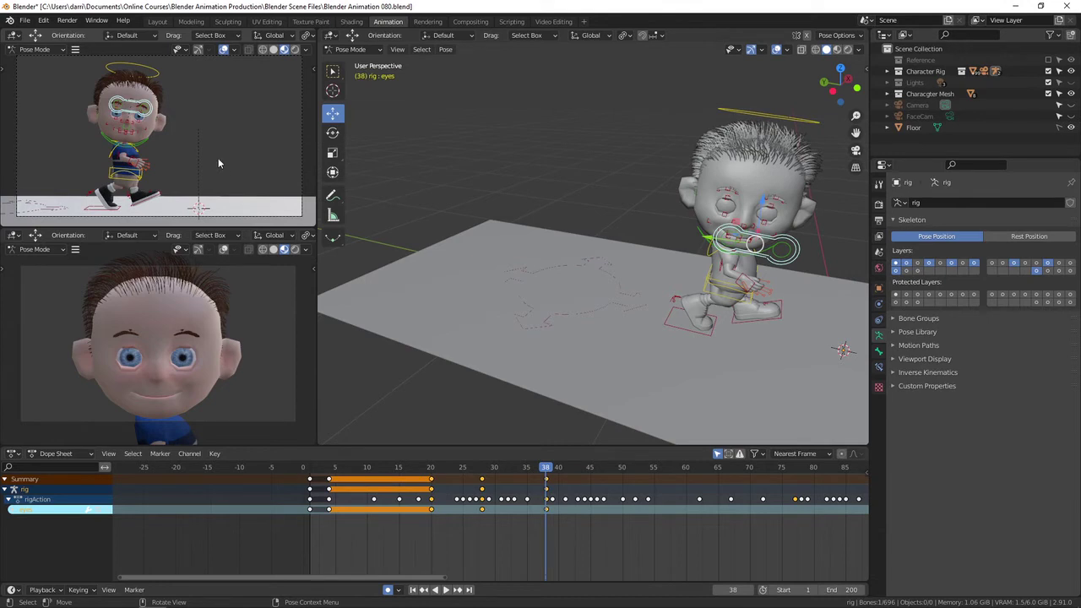
click(223, 50)
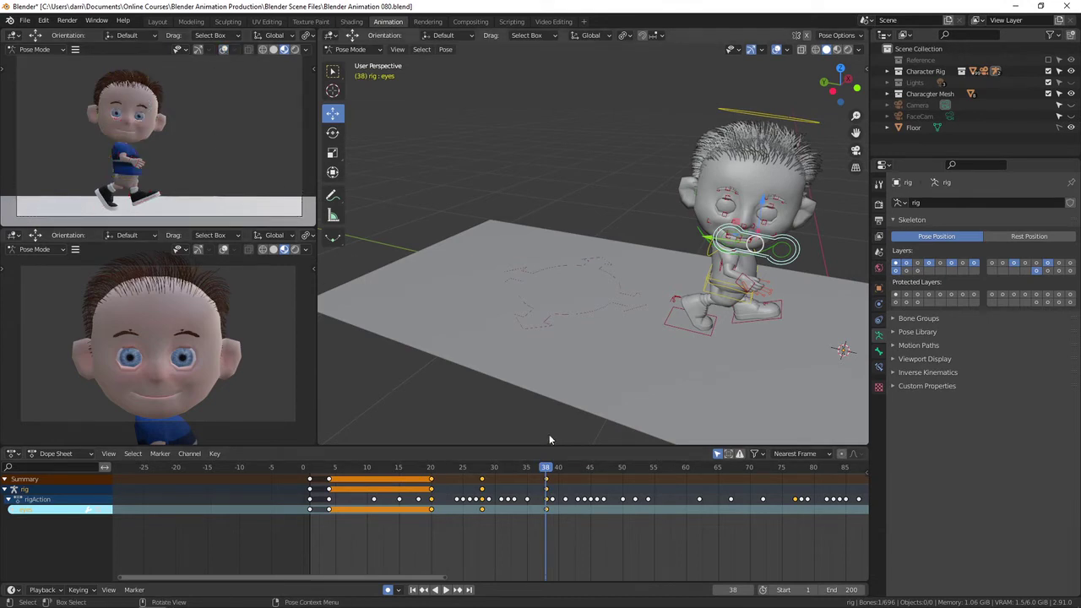
key(shift+Left)
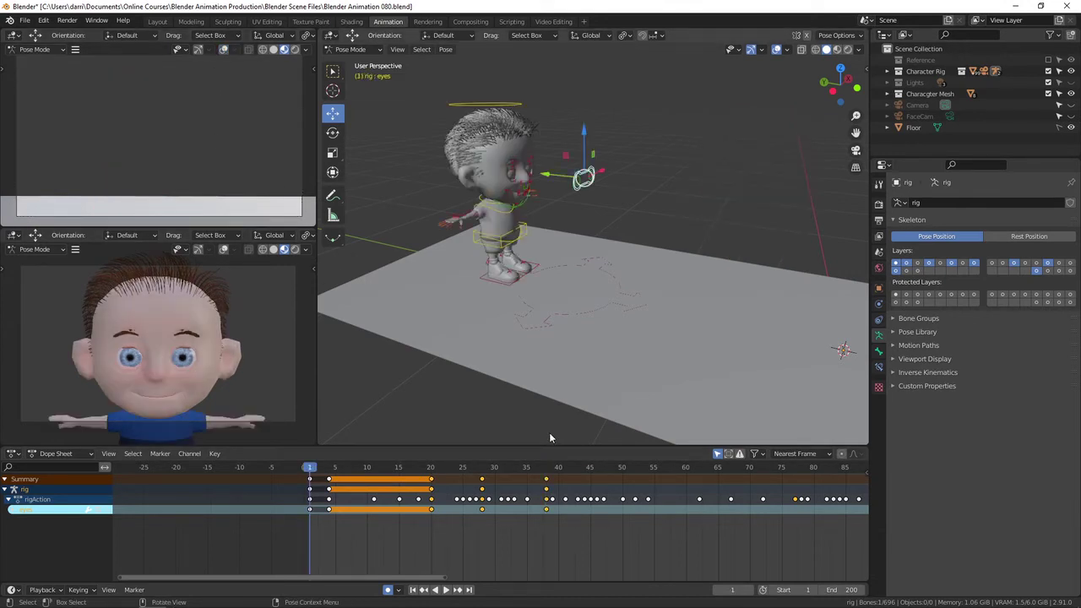
Step: Replay the walk from frame 1 and scrub back to examine how the eyes recentre after the sideways glance
key(space)
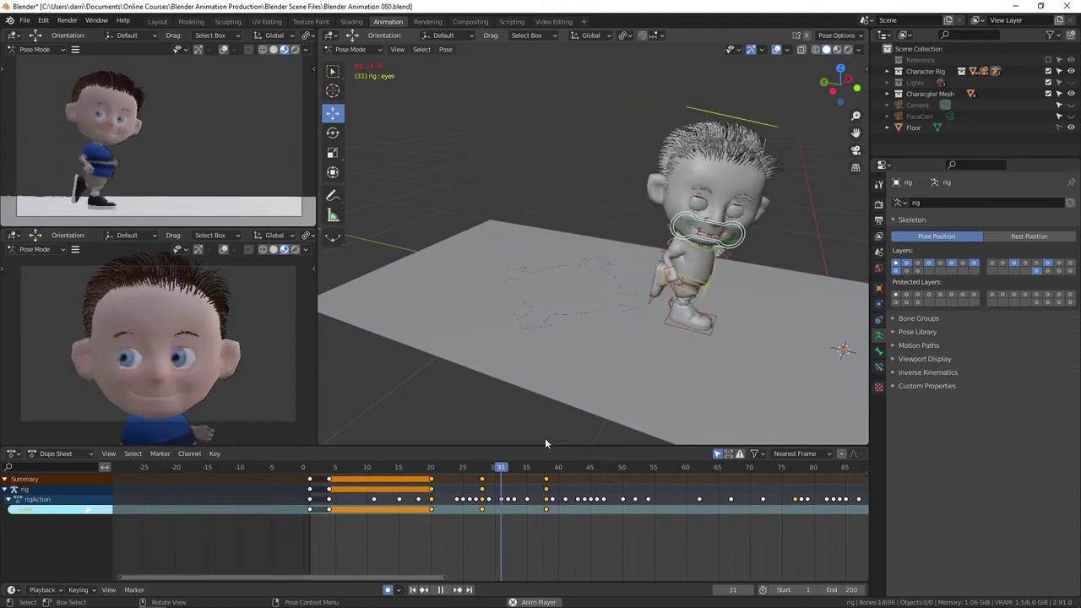
key(space)
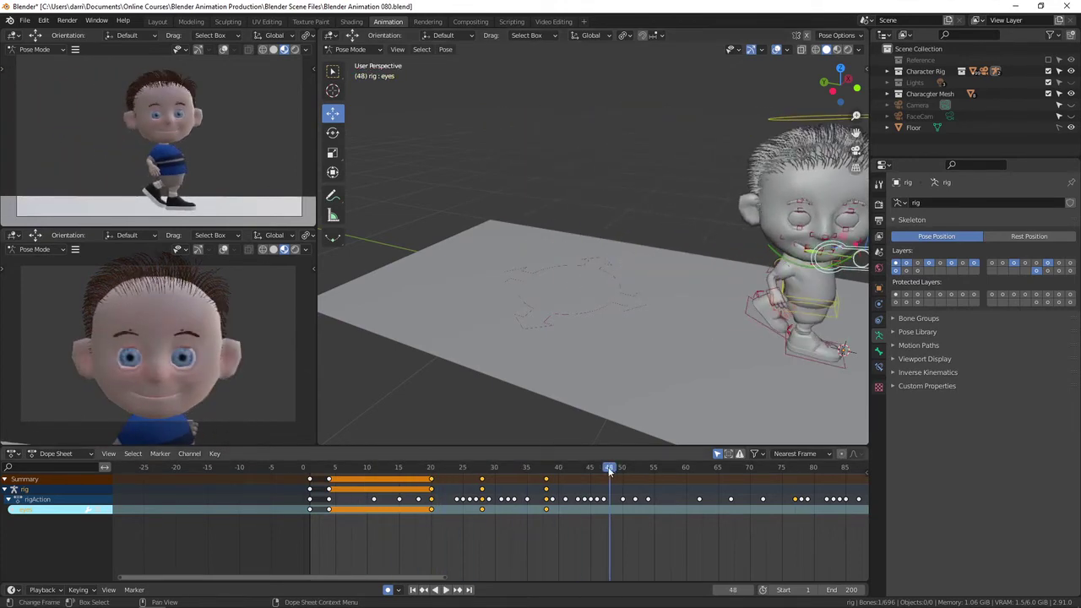
drag(610, 469, 463, 470)
key(space)
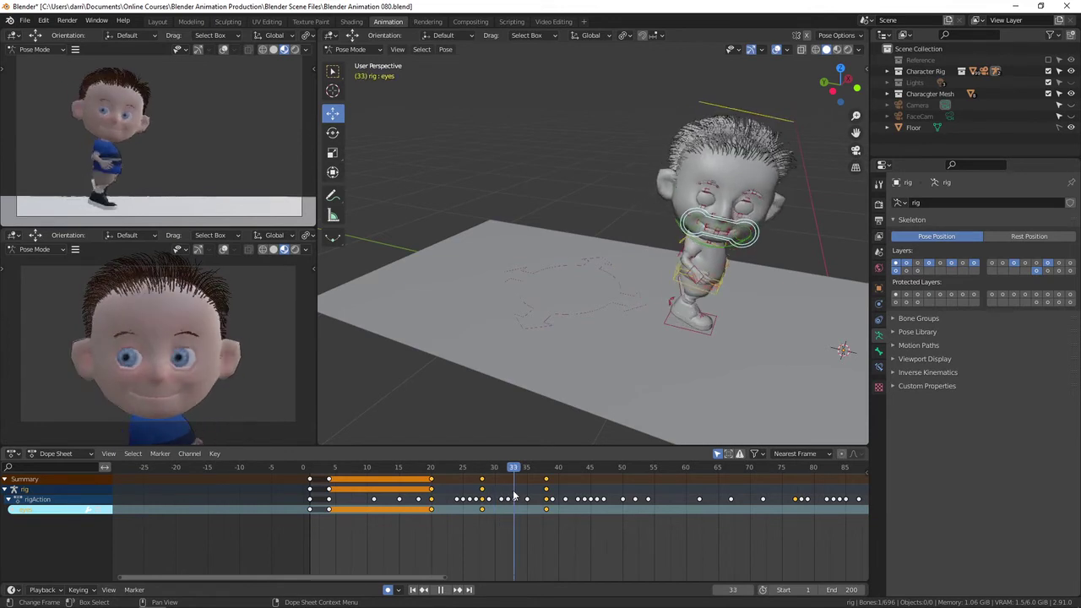
key(space)
Step: Move the eyes control's last keyframe five frames earlier to frame 33 and replay the animation from frame 1
click(546, 479)
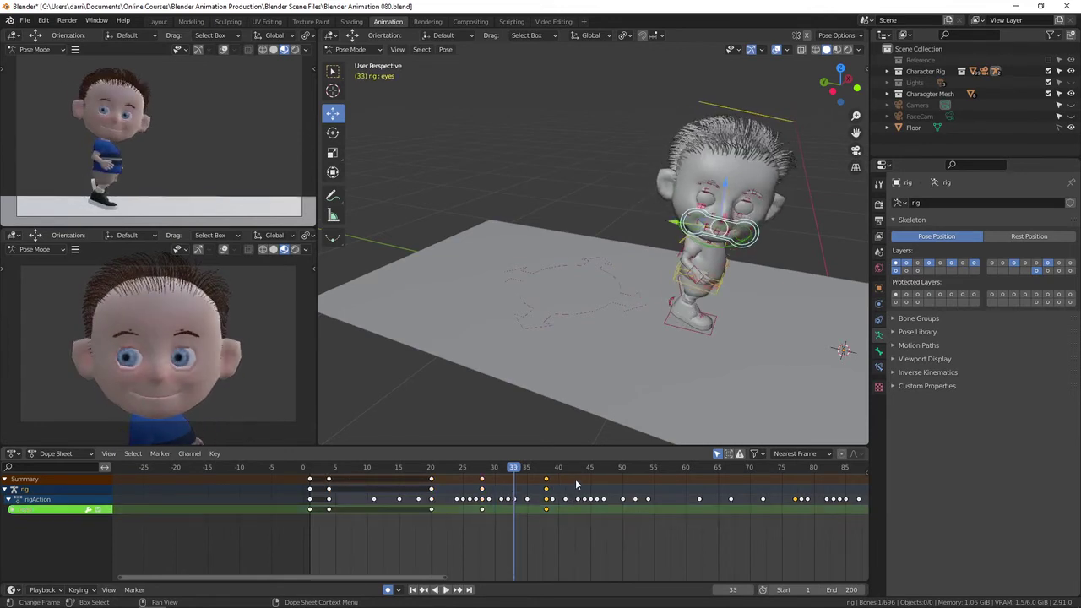
key(g)
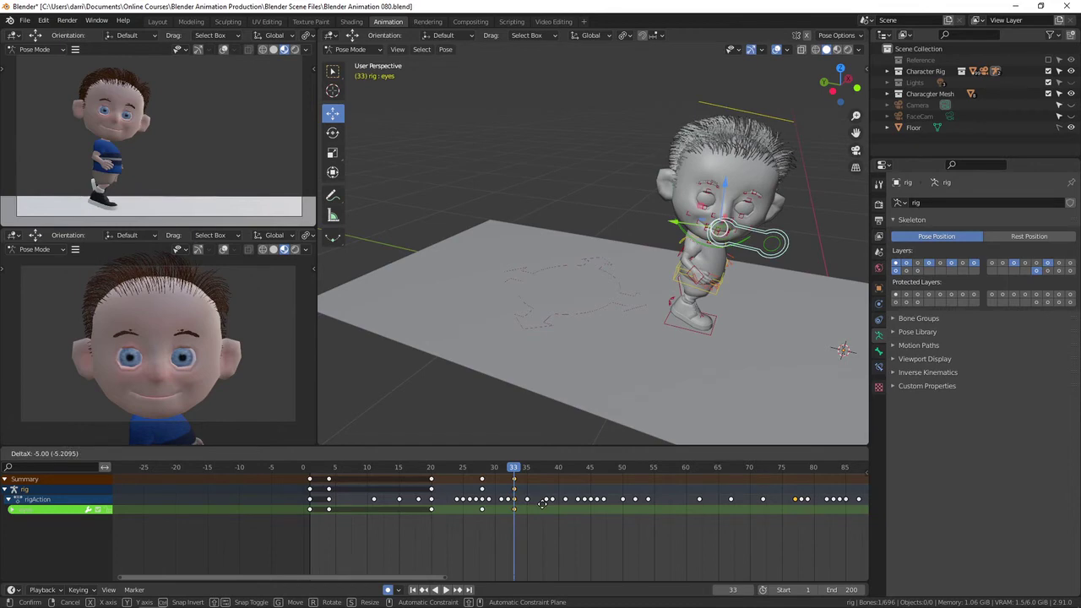
click(543, 504)
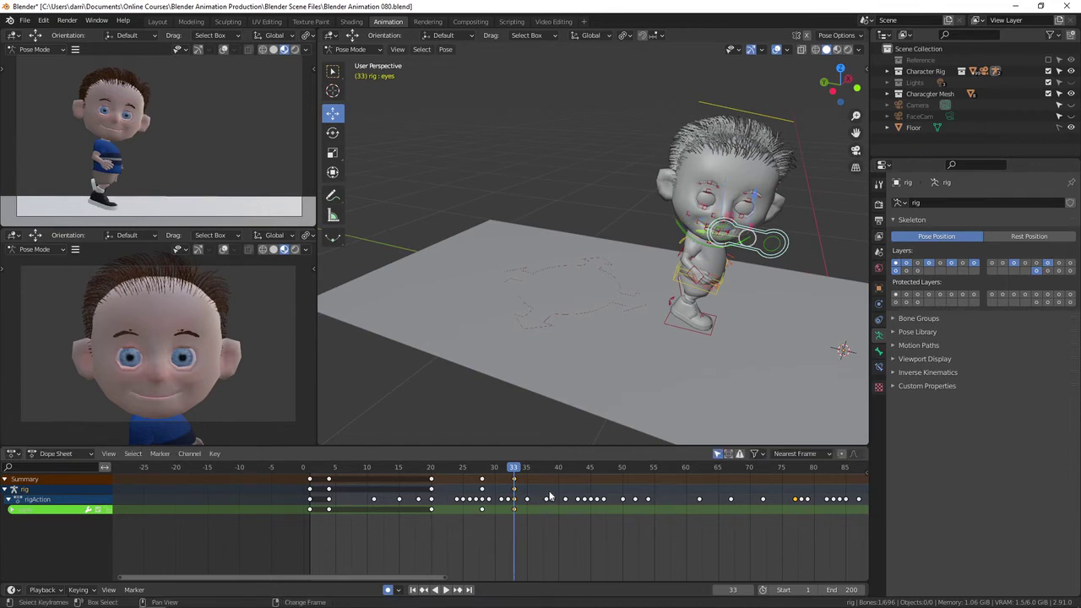
key(shift+Left)
key(space)
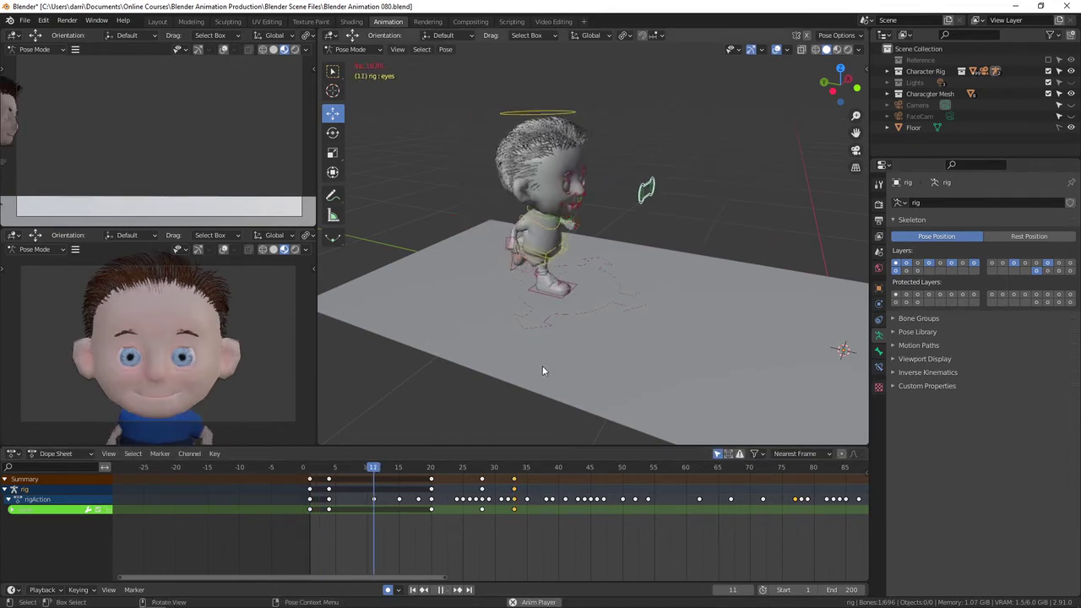
key(space)
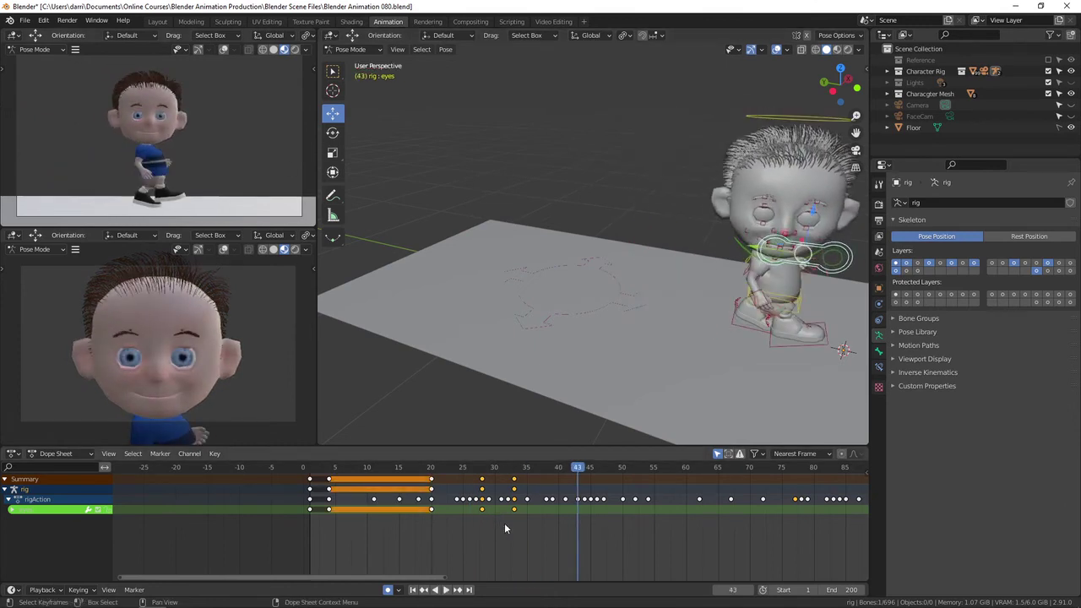
Step: Shift the eyes control's last two keyframes two frames earlier, to frames 26 and 31, and replay the animation from the start
key(g)
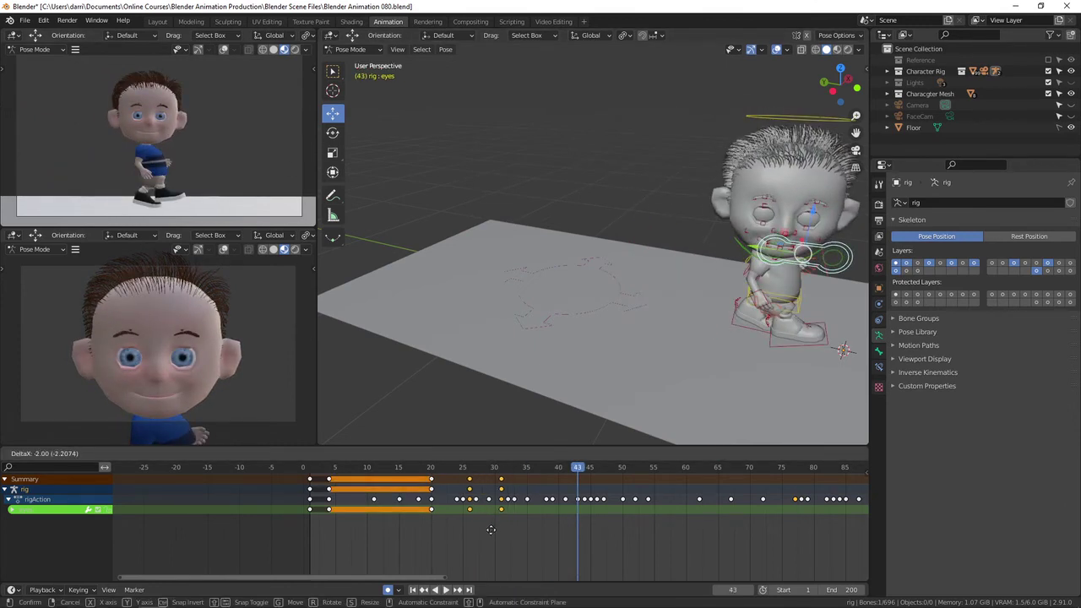
click(490, 529)
key(shift+Left)
key(space)
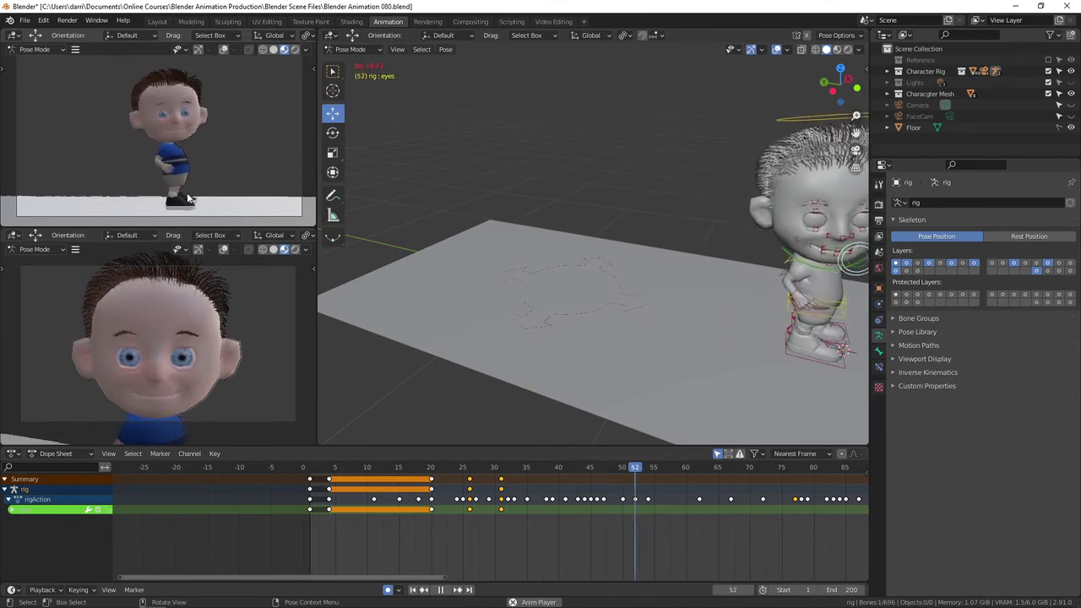
key(shift+Left)
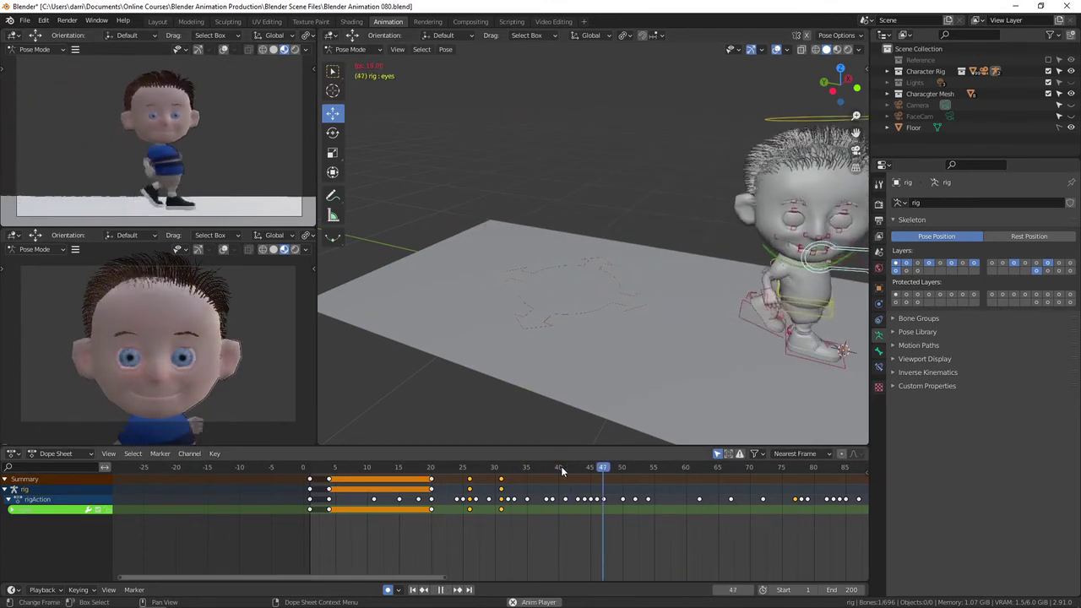
key(space)
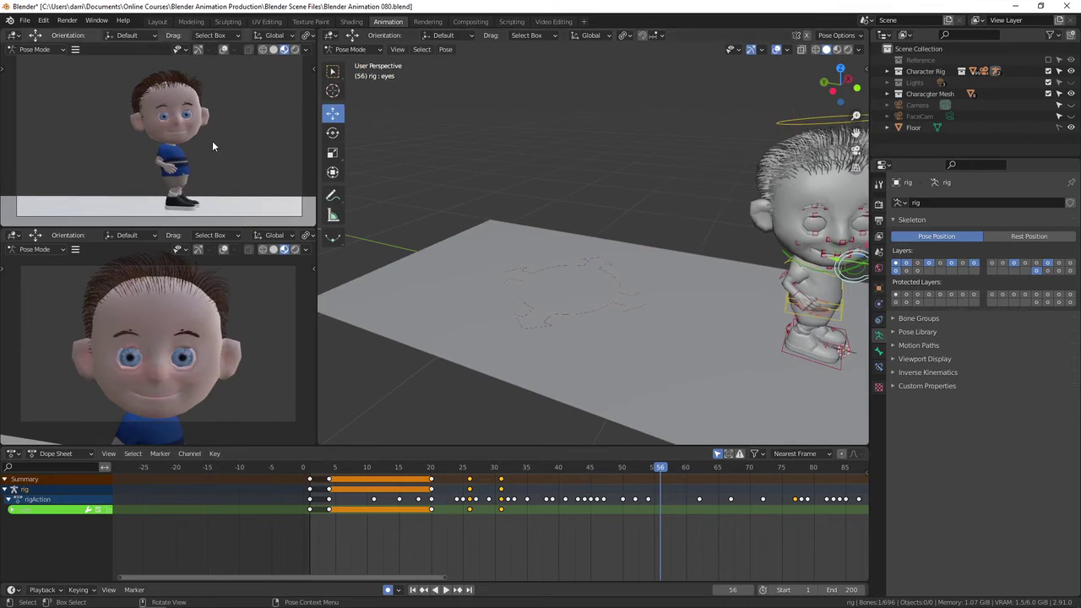
Step: Maximise the main camera view, play the animation from frame 1 to review the face, and restore the multi-view layout
key(ctrl+space)
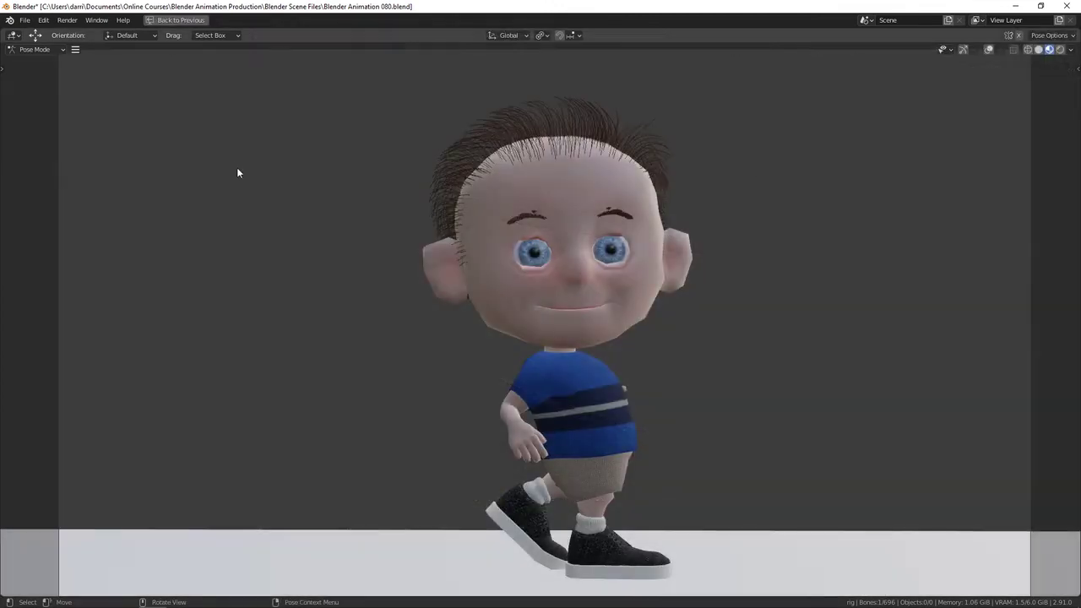
scroll(699, 370, down, 1)
shift+middle_drag(689, 346, 665, 327)
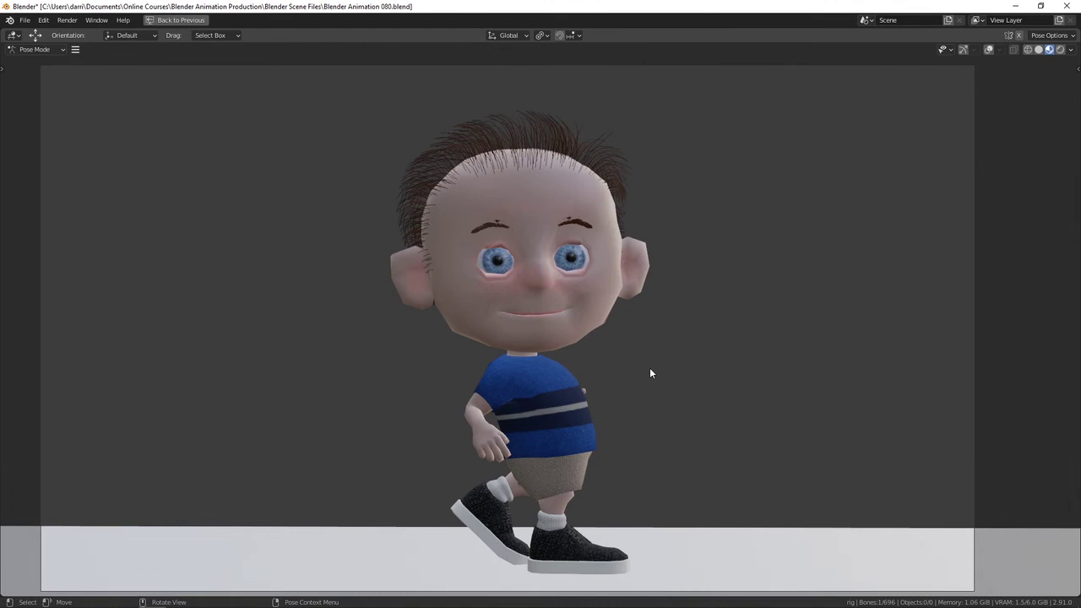
key(shift+Left)
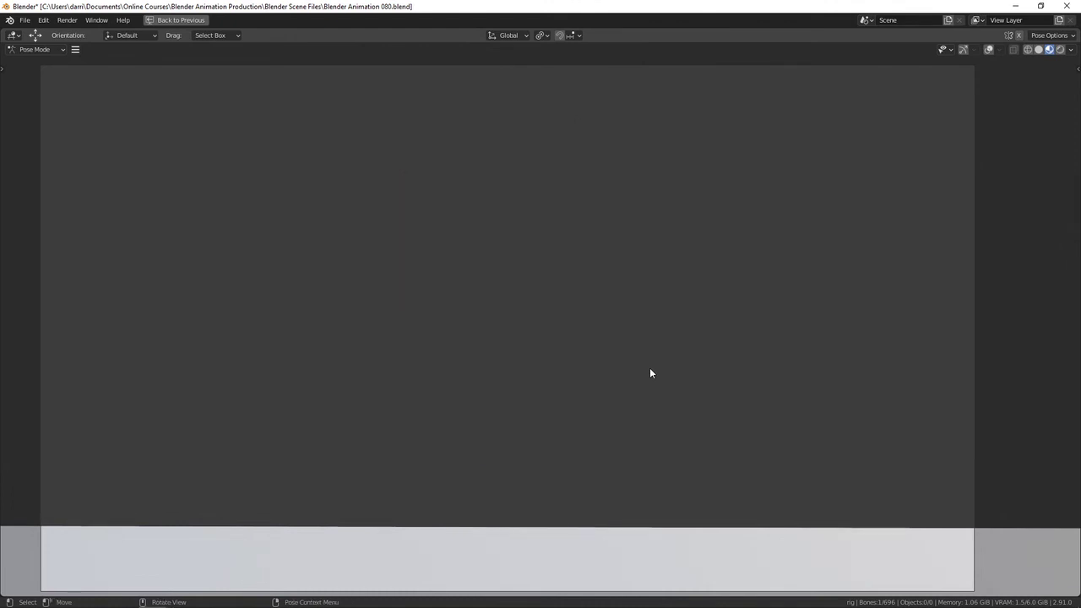
key(space)
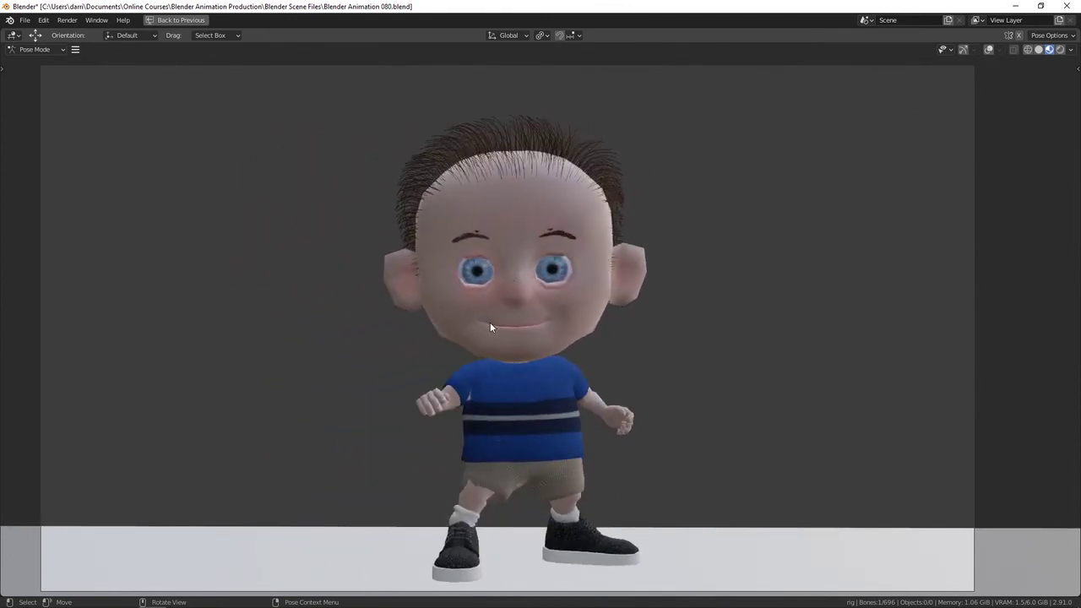
key(ctrl+space)
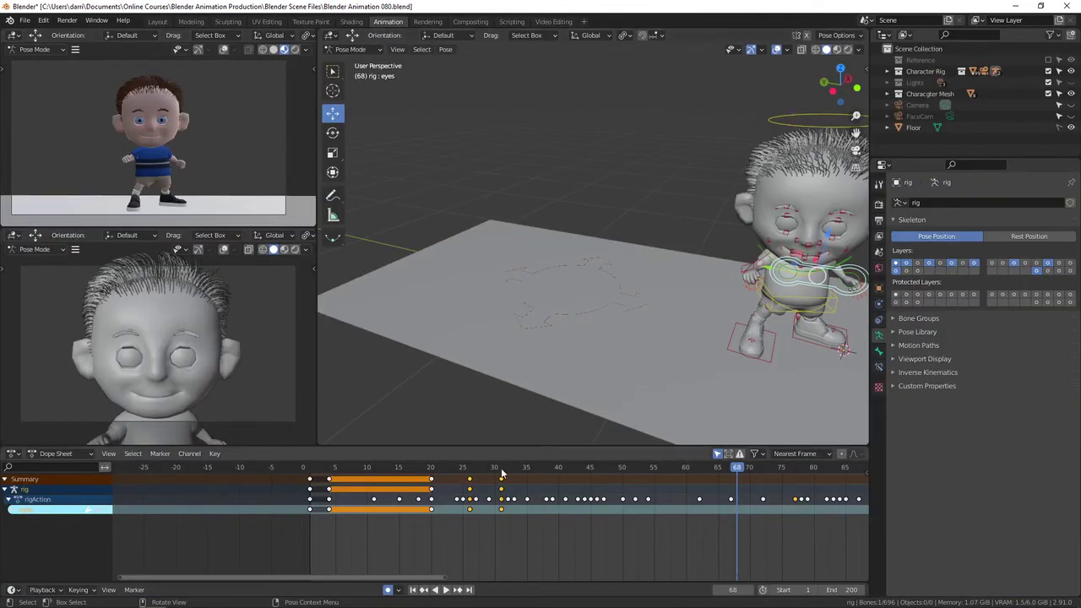
Step: Select the character mesh, go to frame 62 and duplicate the four Blink shape key keyframes to frames 60 through 66
click(179, 120)
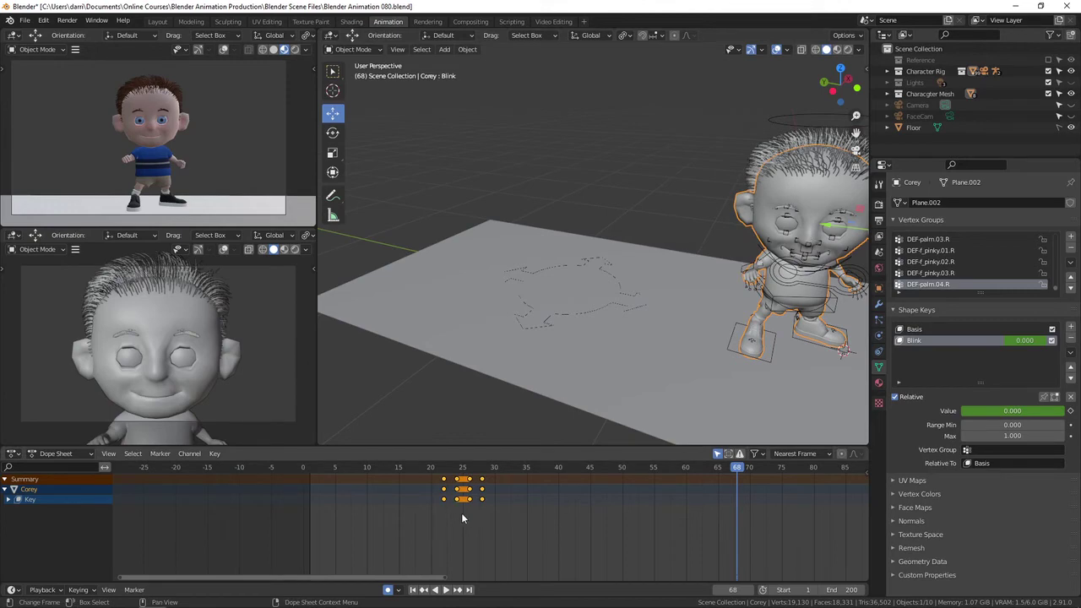
drag(737, 467, 701, 476)
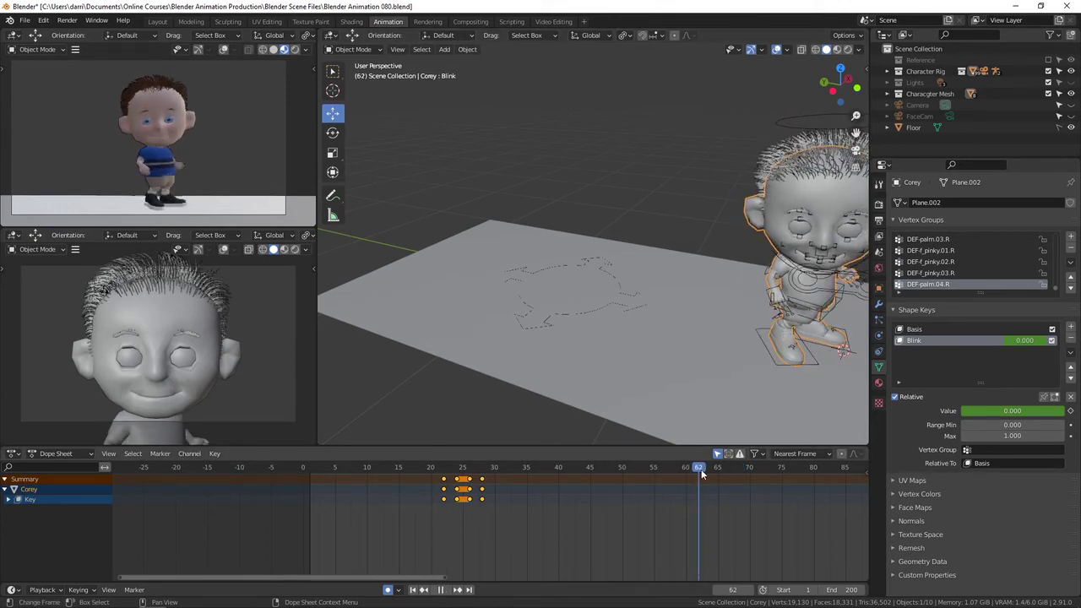
click(464, 519)
drag(505, 513, 417, 483)
key(shift+d)
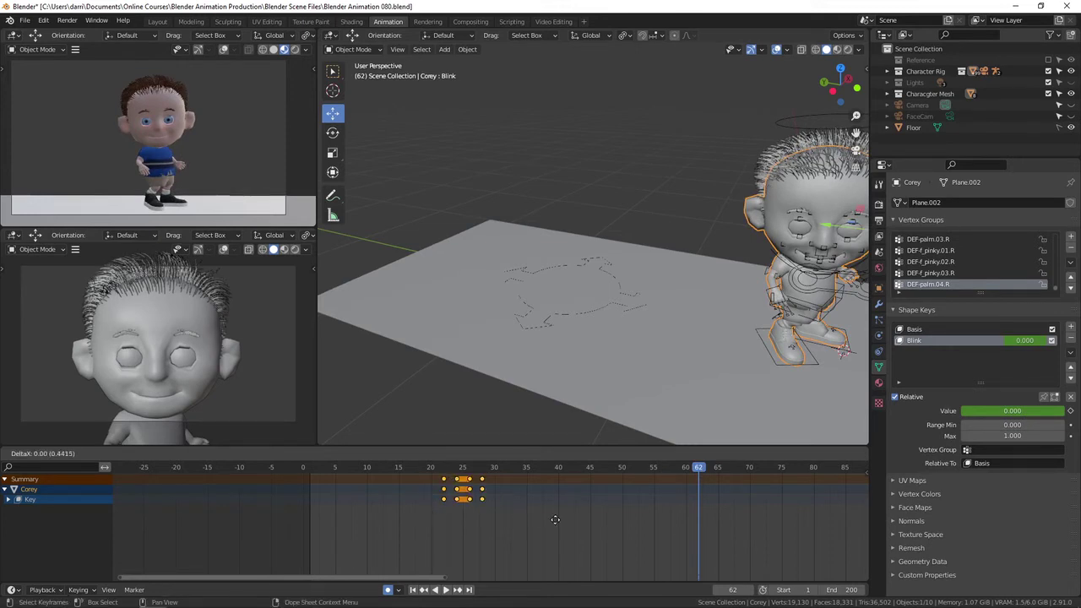
click(760, 523)
Step: Replay the second blink, shift its keyframes two frames earlier to frames 58 through 64, and replay the animation
click(388, 468)
key(space)
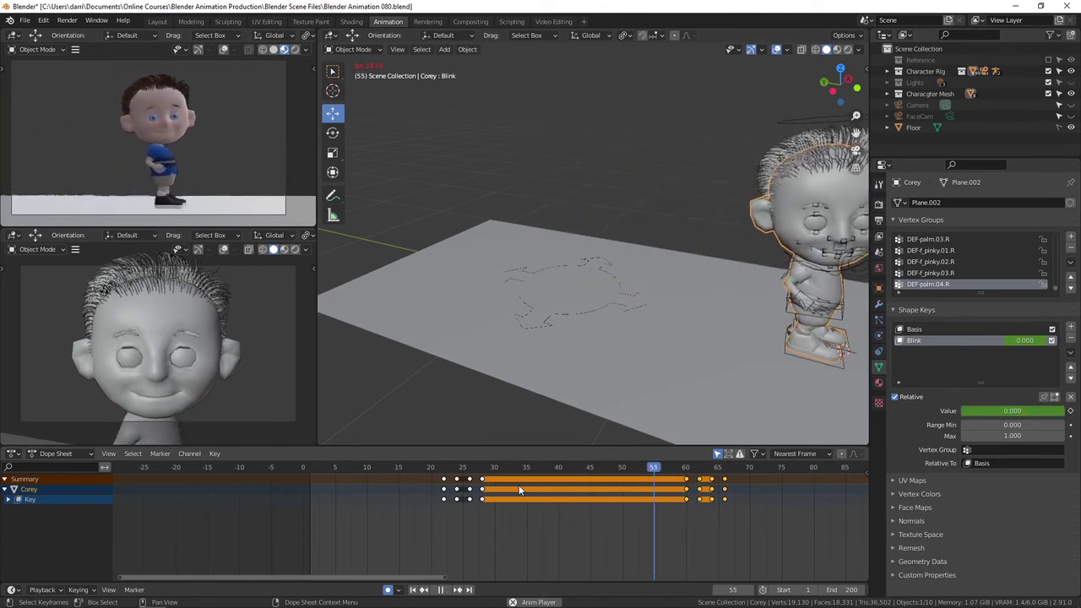
key(space)
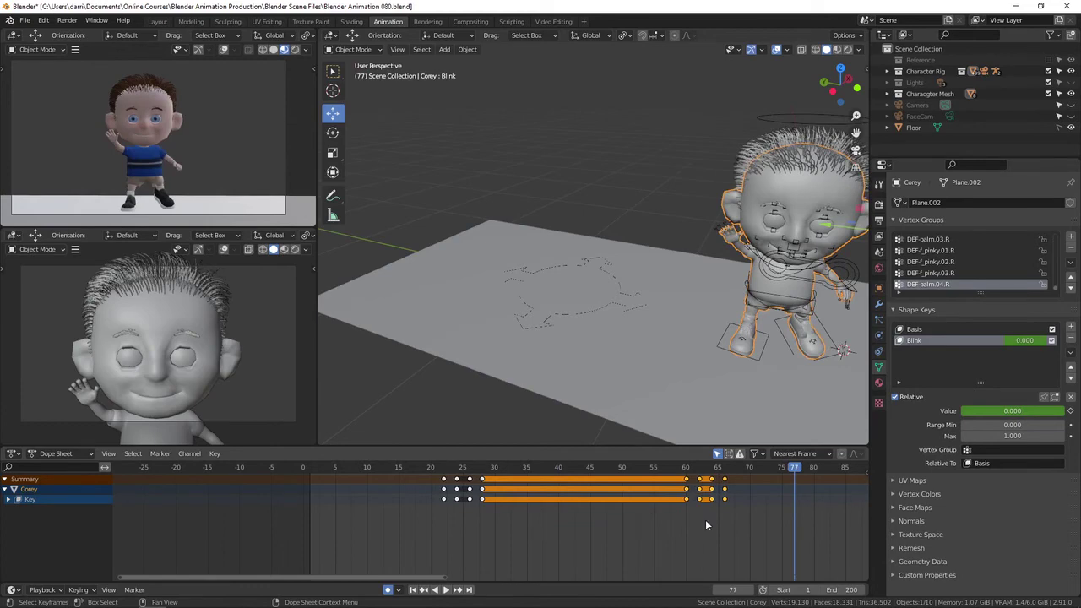
key(g)
click(689, 522)
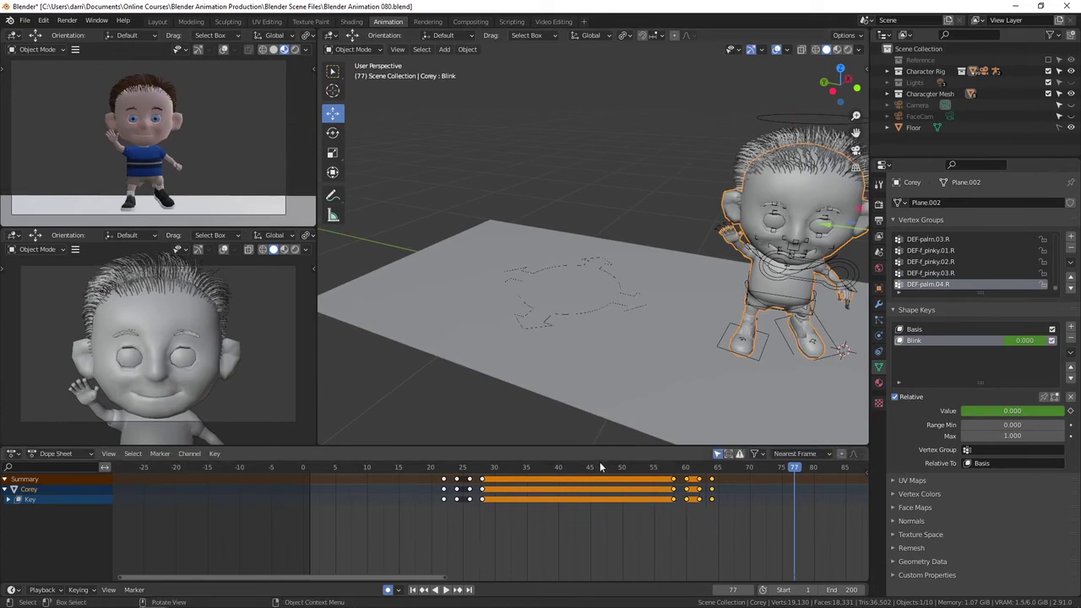
key(space)
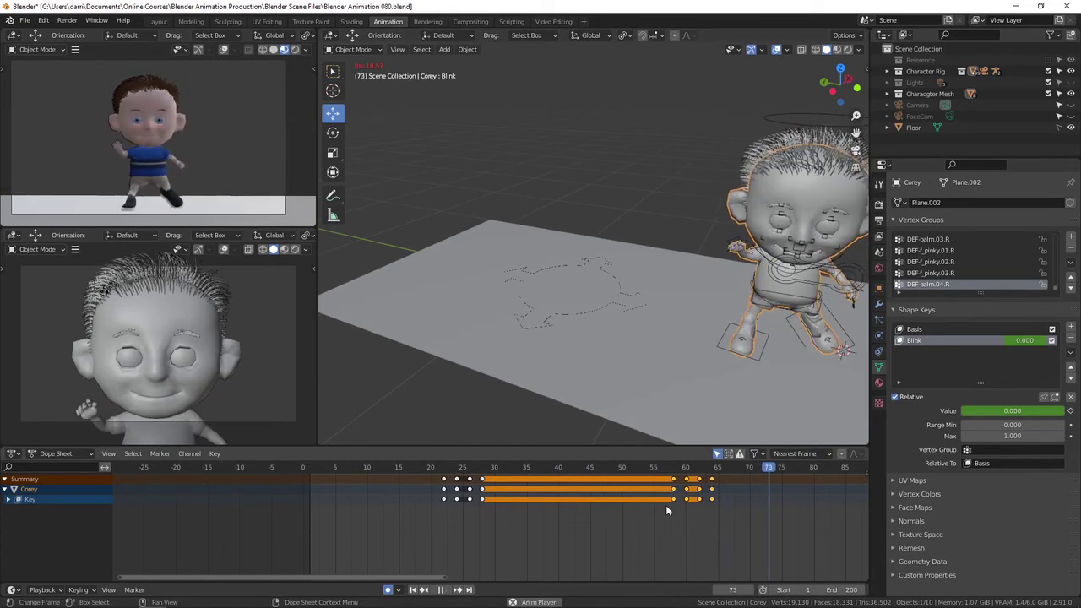
key(space)
Step: Play on through the wave, go to frame 117 and duplicate the four blink keyframes to frames 115 through 121
scroll(711, 508, down, 1)
middle_drag(633, 530, 376, 534)
scroll(488, 533, down, 1)
scroll(489, 534, down, 1)
middle_drag(540, 521, 459, 520)
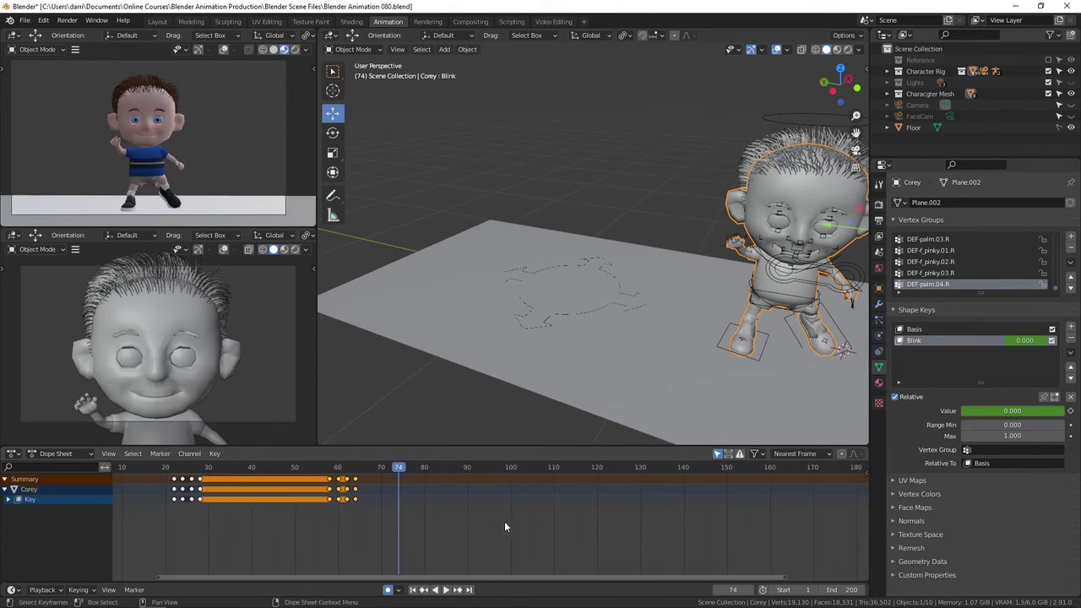
key(space)
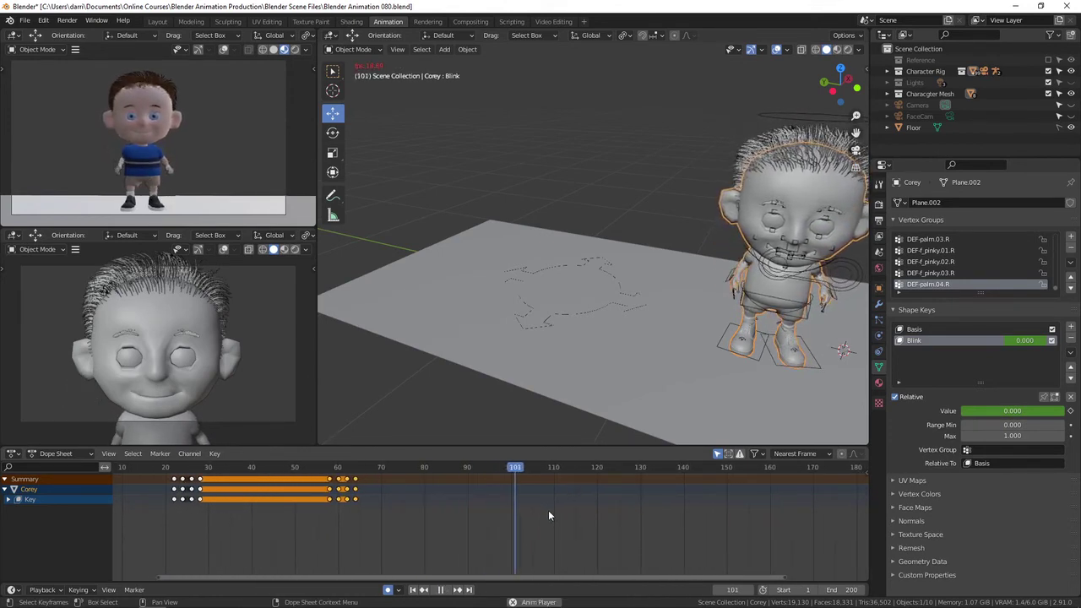
key(space)
drag(623, 470, 585, 487)
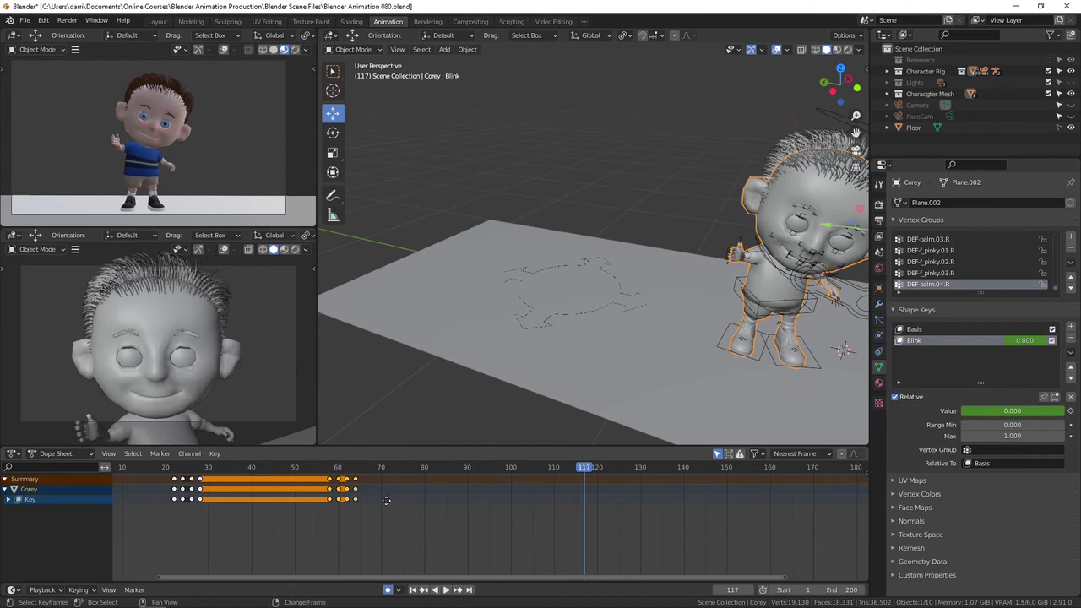
key(shift+d)
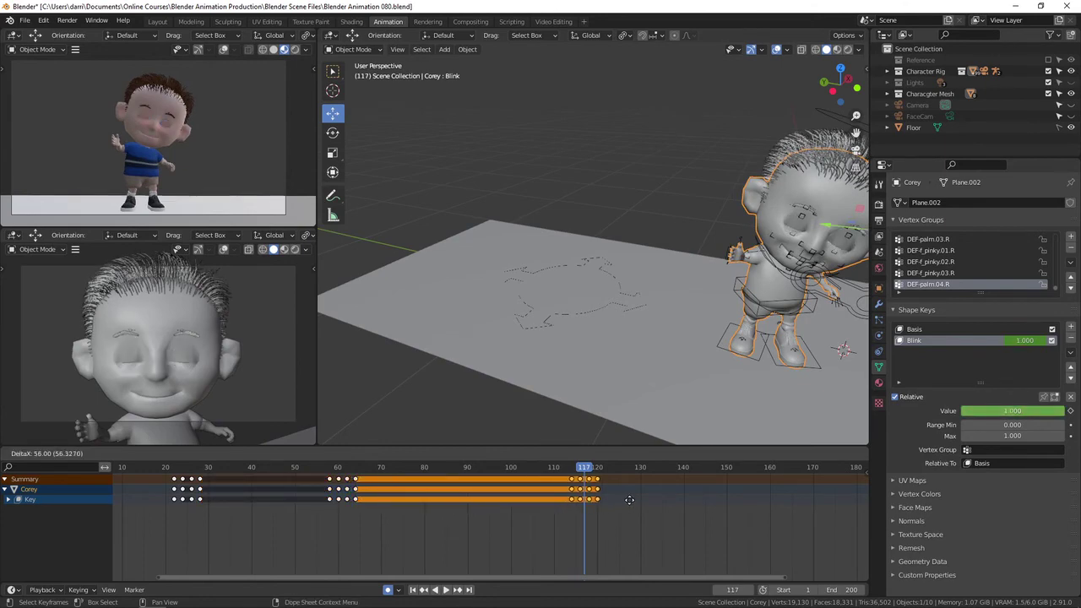
click(632, 502)
Step: Replay the third blink, move its keyframes four frames earlier to frames 111 through 117, and play it back
key(space)
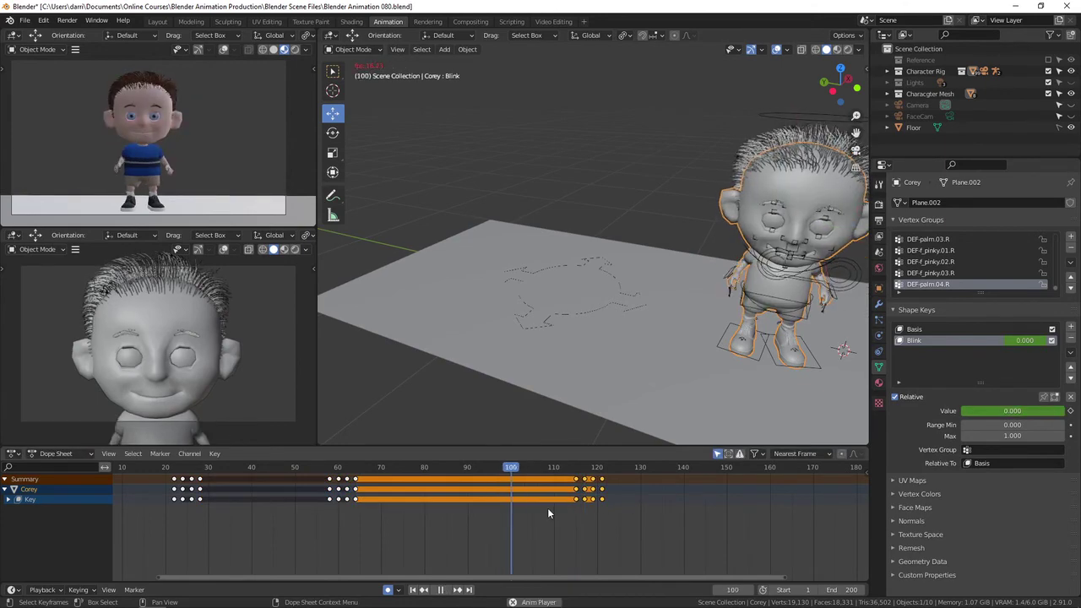
key(space)
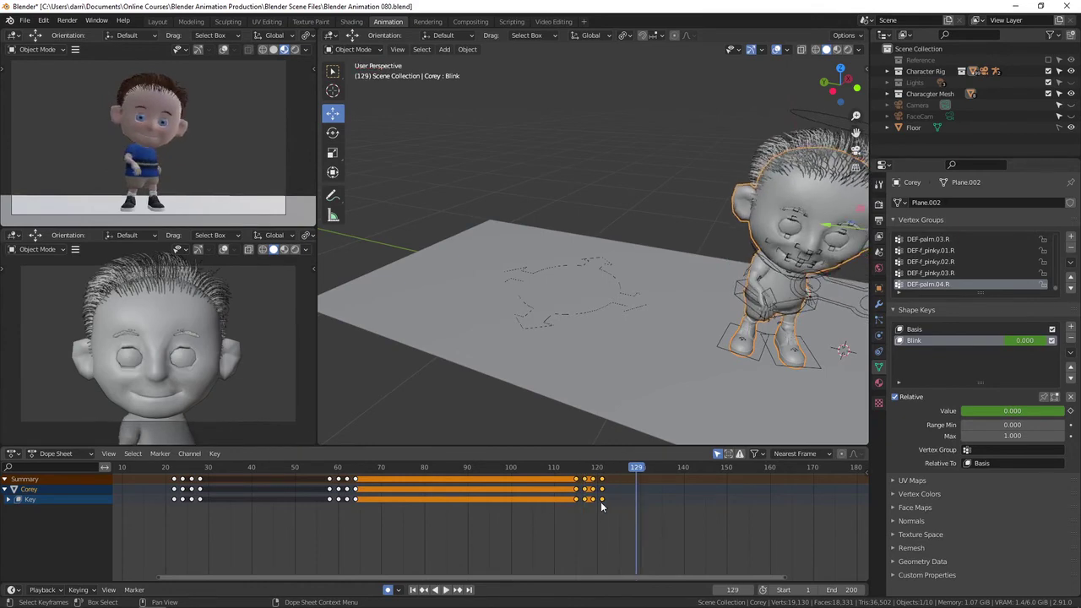
key(g)
click(582, 504)
key(space)
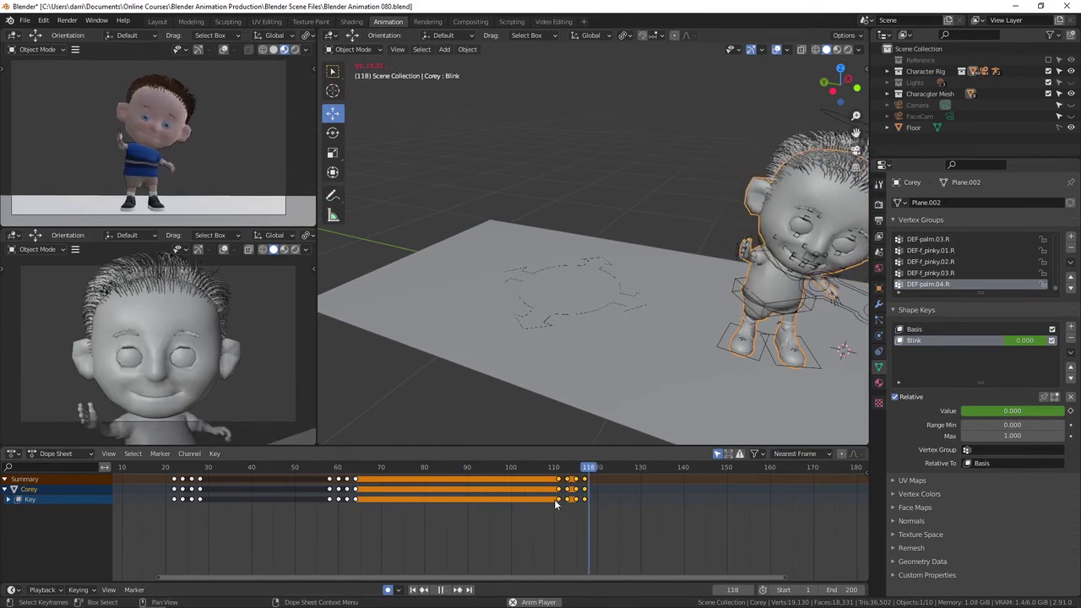
key(space)
Step: Move the third blink's keyframes to frames 104 through 110, as the head starts tilting, and replay that section
key(g)
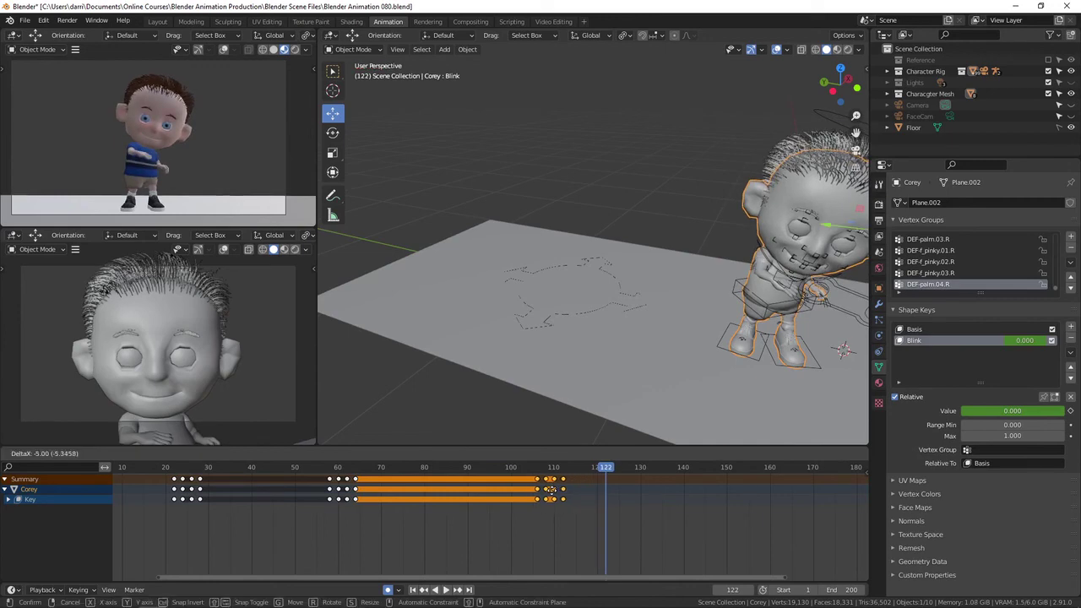
click(547, 494)
click(476, 469)
key(space)
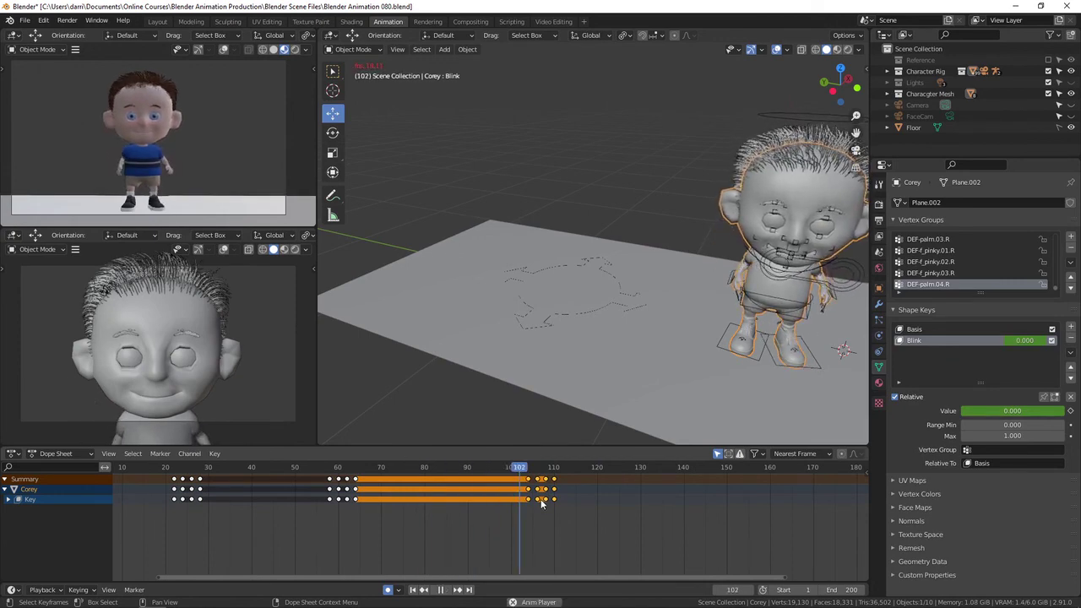
key(space)
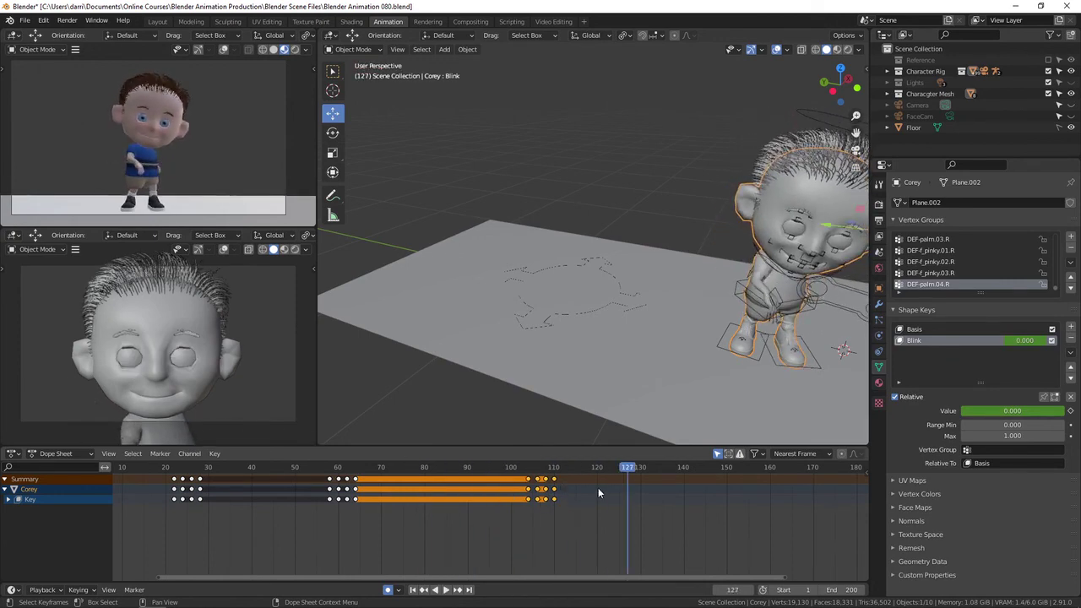
scroll(593, 506, down, 4)
key(space)
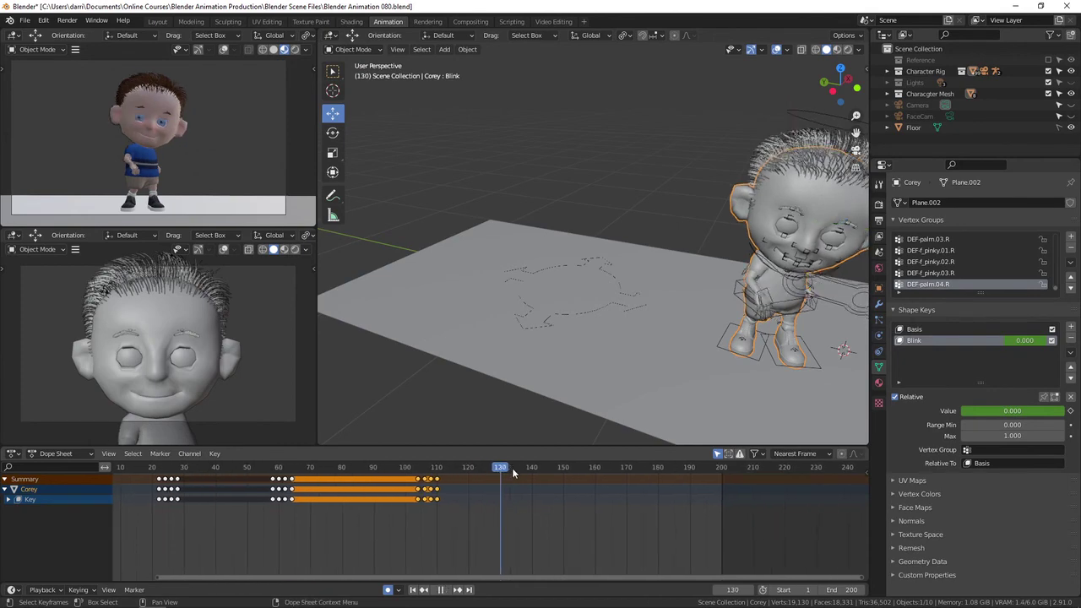
Step: Go to frame 139, duplicate the third blink's four keyframes to frames 137 through 143, play that section back and deselect the keyframes
mouse_move(512, 474)
mouse_down()
mouse_move(568, 473)
mouse_move(516, 475)
mouse_move(560, 473)
mouse_move(529, 479)
mouse_up()
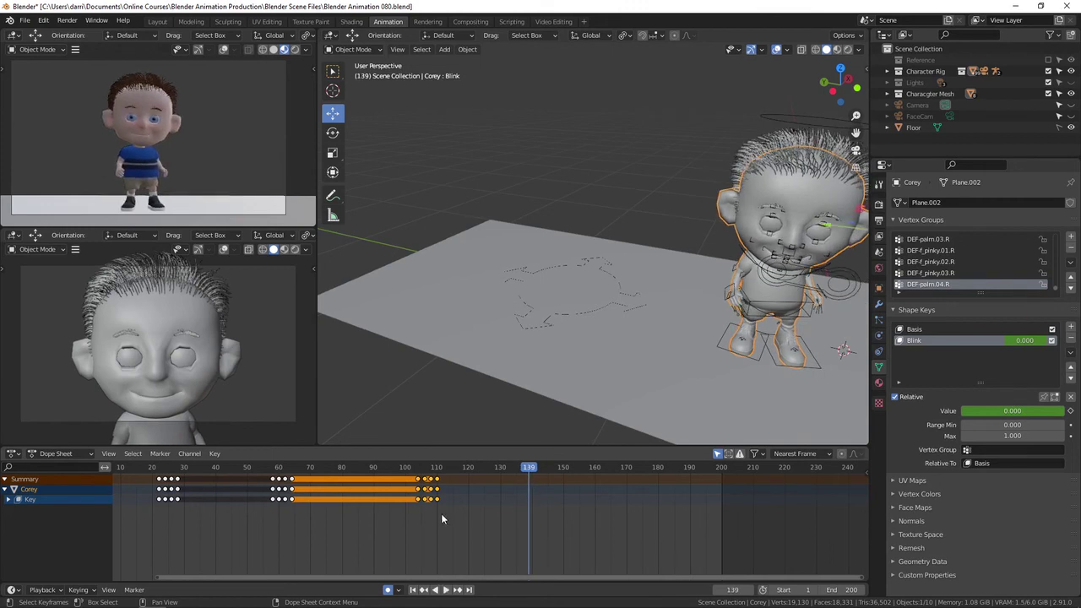
key(shift+d)
click(547, 526)
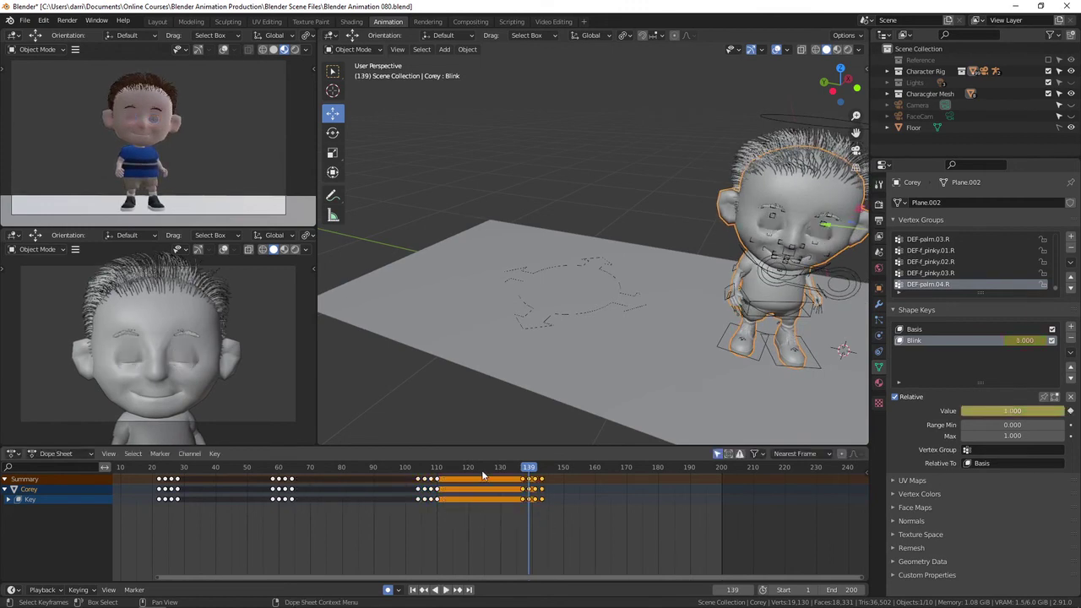
key(space)
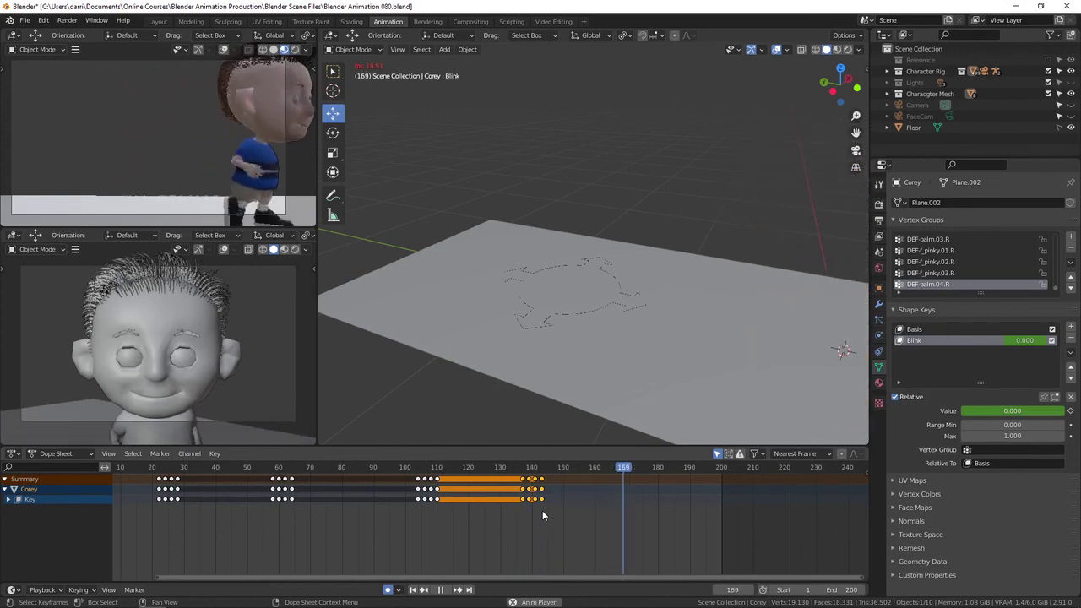
key(space)
ctrl+scroll(518, 552, left, 3)
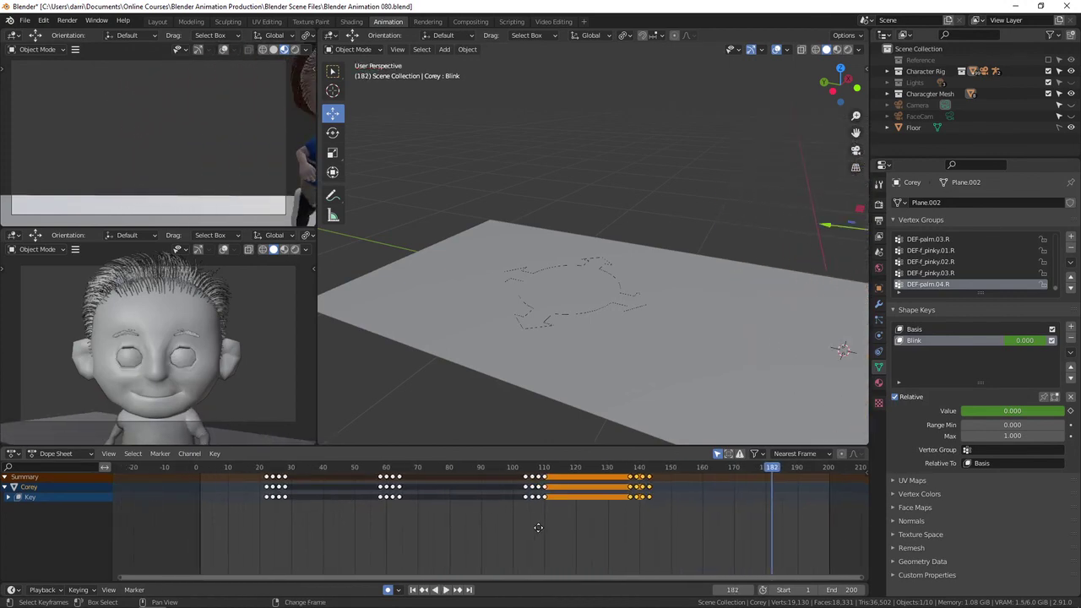
click(519, 546)
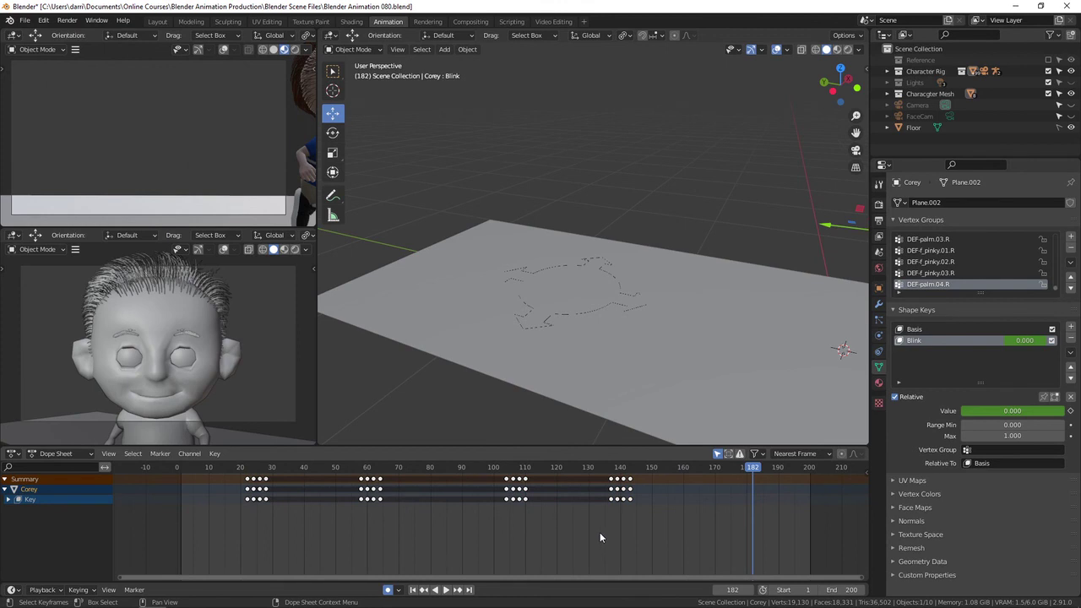
Step: Try to retime the third blink by shifting its first keyframe at frame 104, cancel the move and deselect the keyframe
scroll(511, 506, up, 4)
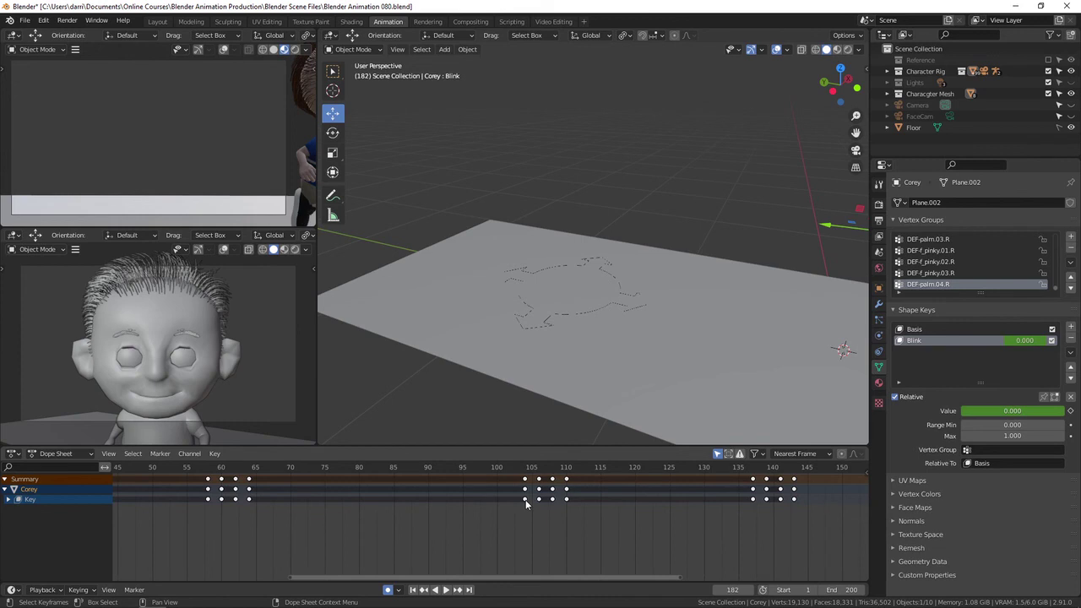
click(524, 499)
key(g)
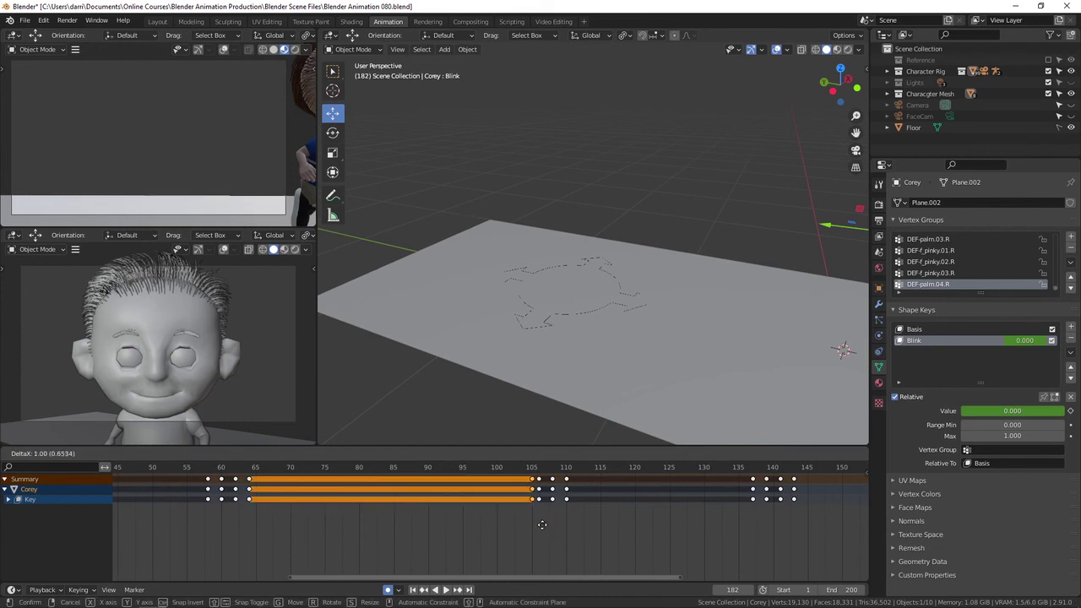
click(537, 525)
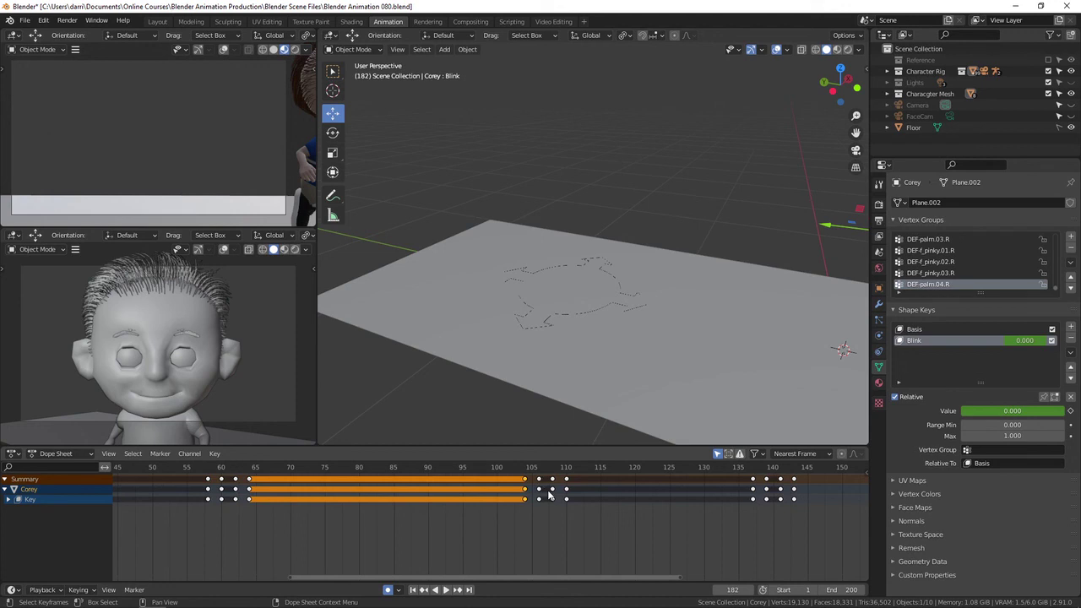
click(511, 531)
scroll(503, 538, down, 3)
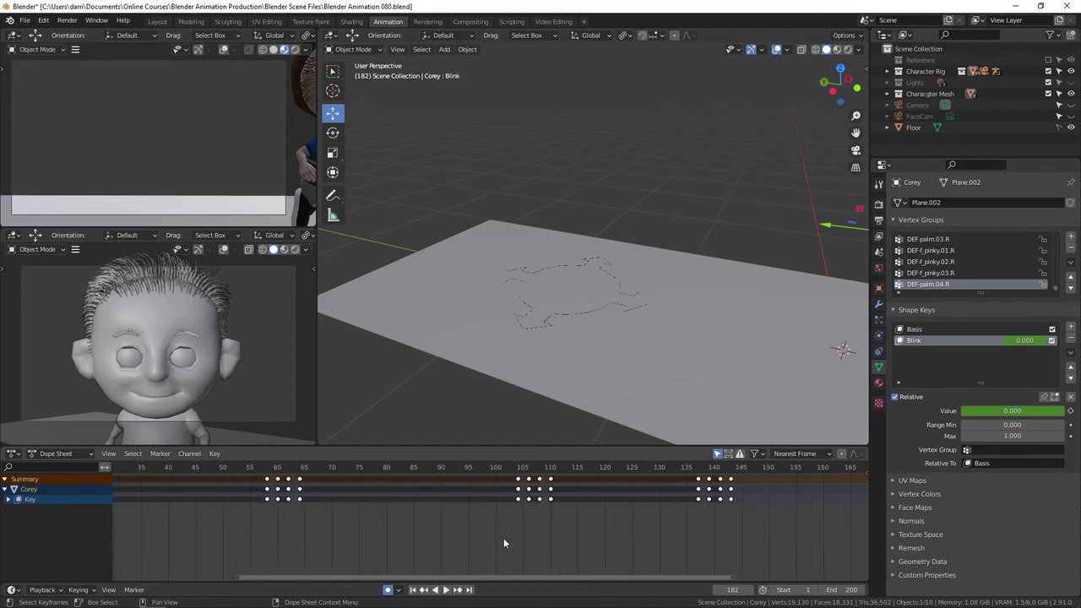
scroll(503, 543, down, 3)
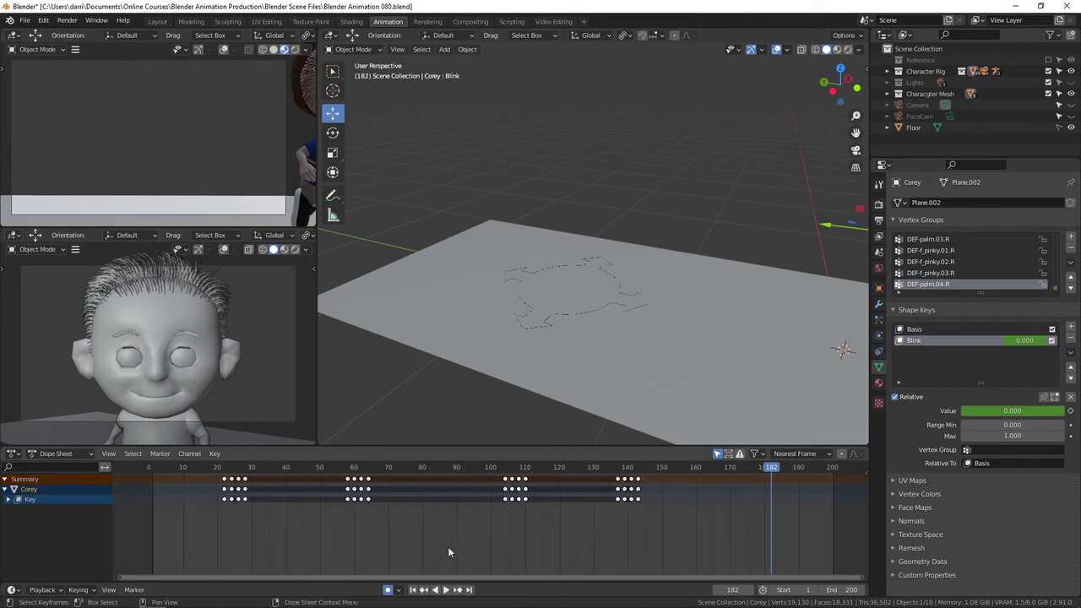